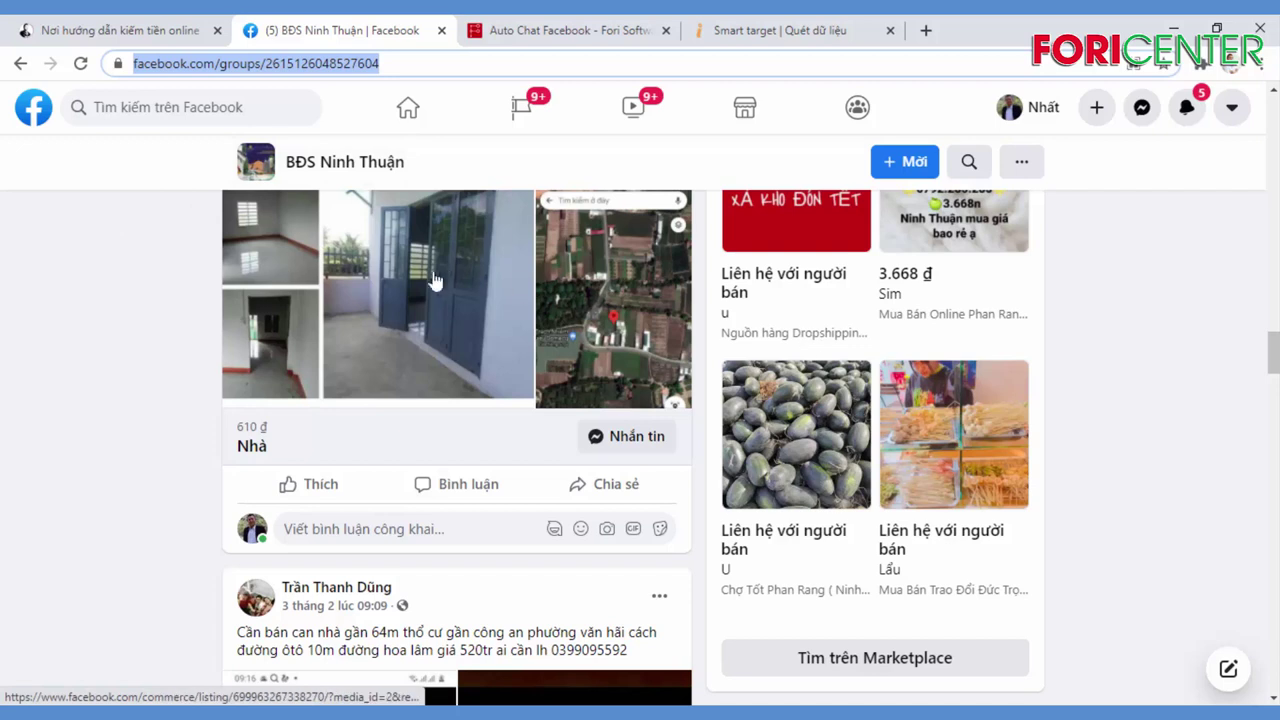
Step: Browse the sale posts in the BĐS Ninh Thuận Facebook group, then return to the start of the feed
scroll(503, 400, down, 4)
scroll(503, 400, down, 10)
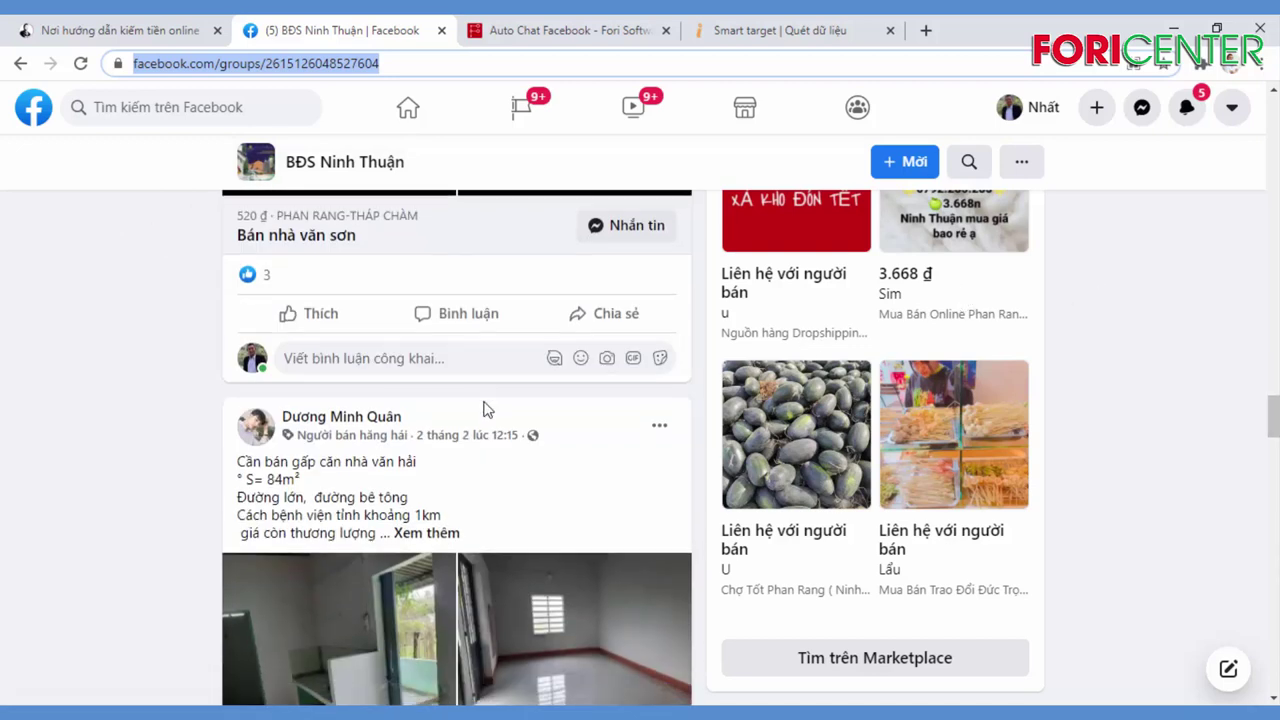
scroll(487, 412, down, 9)
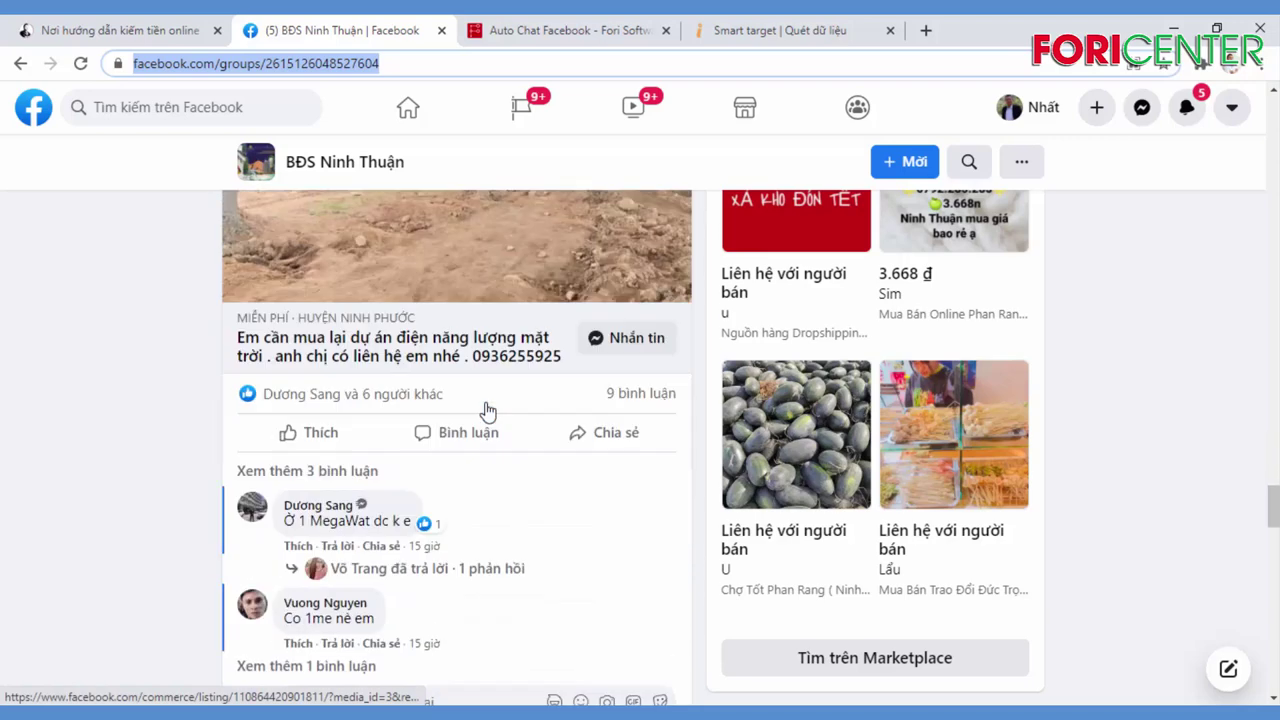
scroll(490, 405, down, 10)
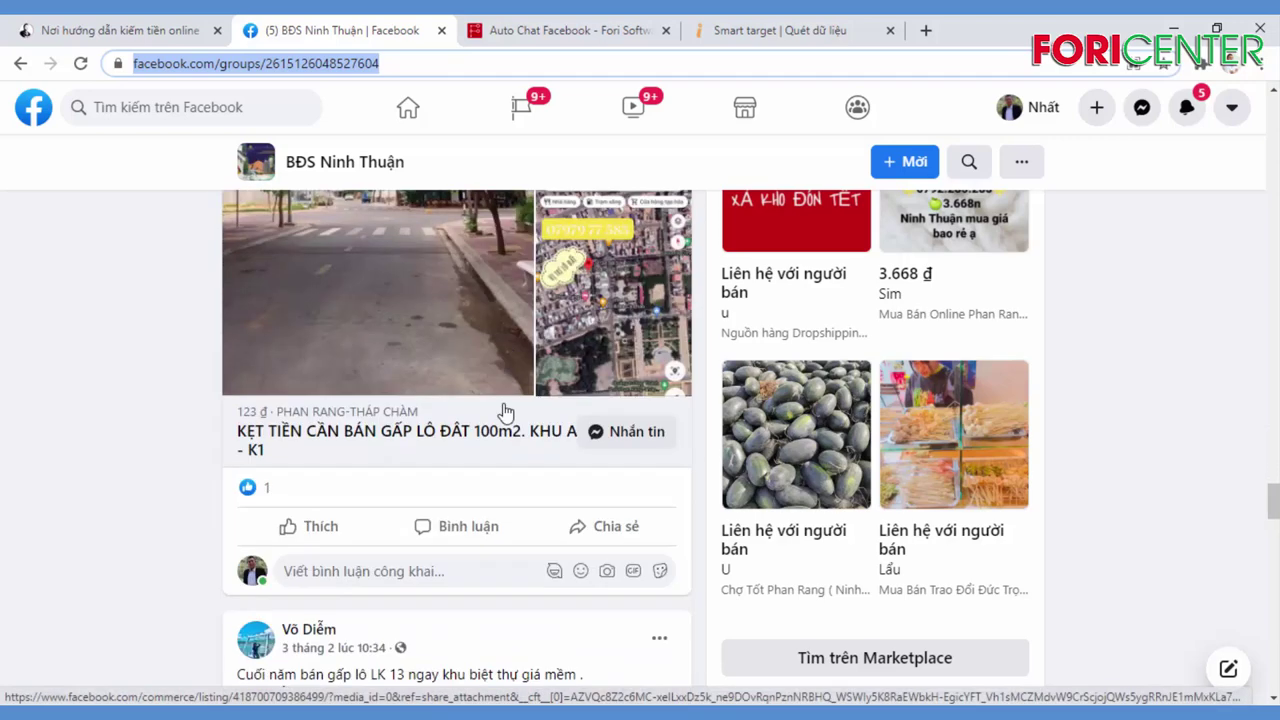
scroll(503, 403, down, 9)
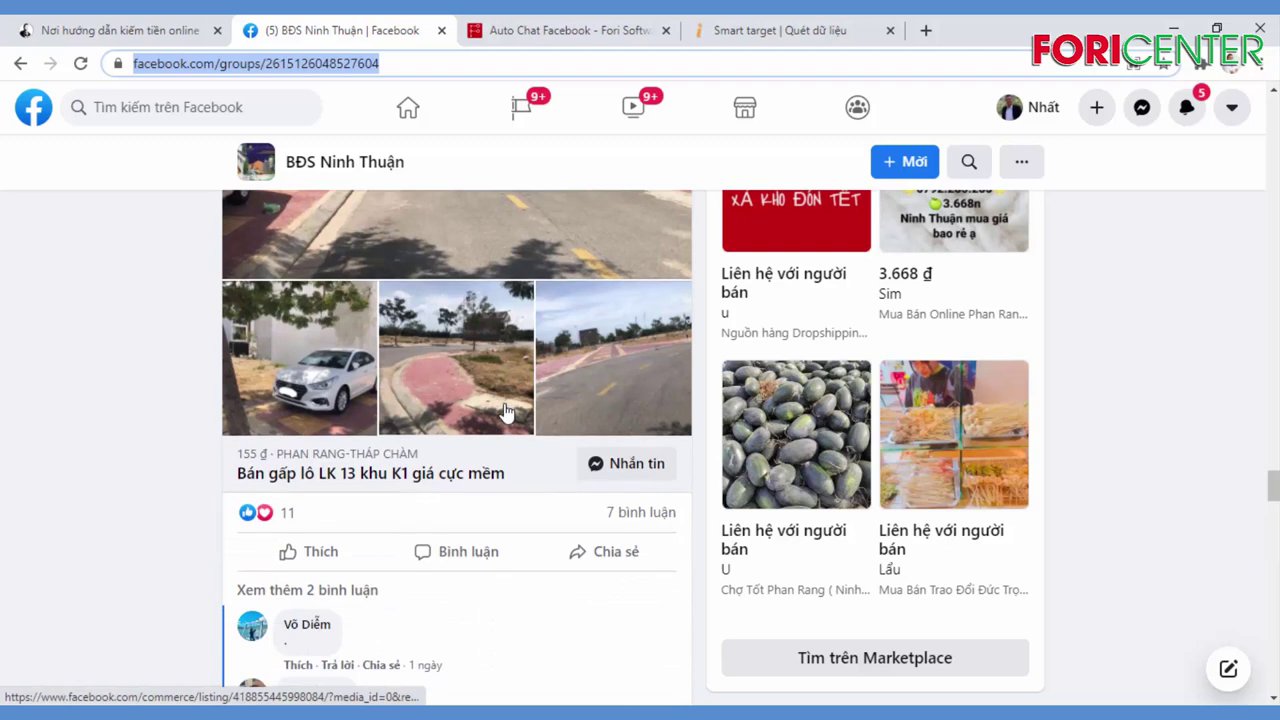
scroll(505, 410, down, 10)
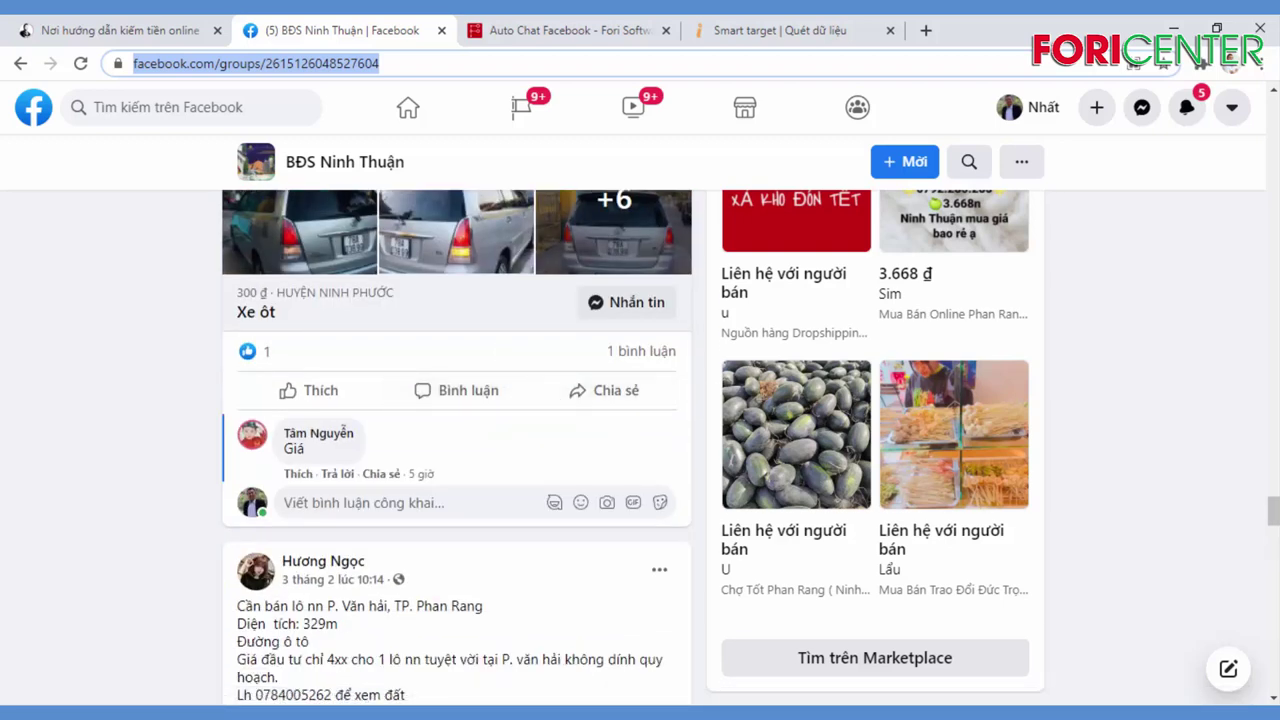
drag(1268, 515, 1270, 135)
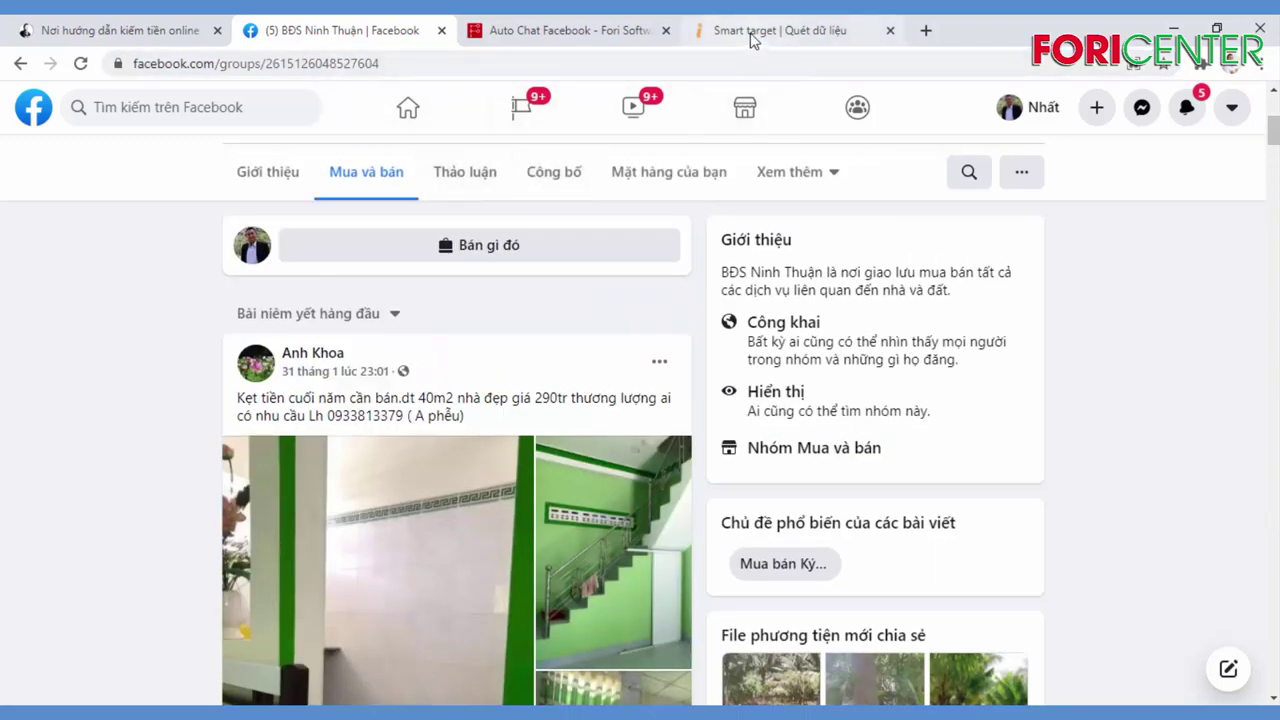
Step: Switch to Smart target and open the group member scan tool (Quét thành viên)
click(715, 31)
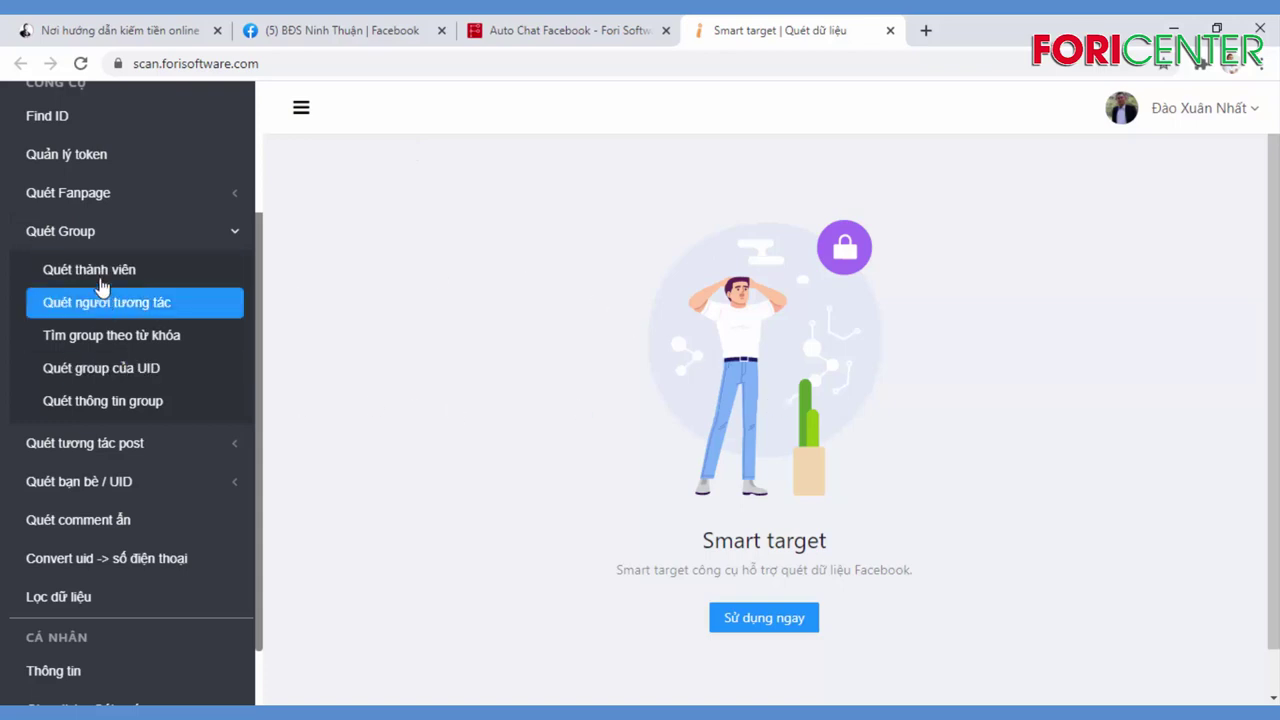
click(205, 235)
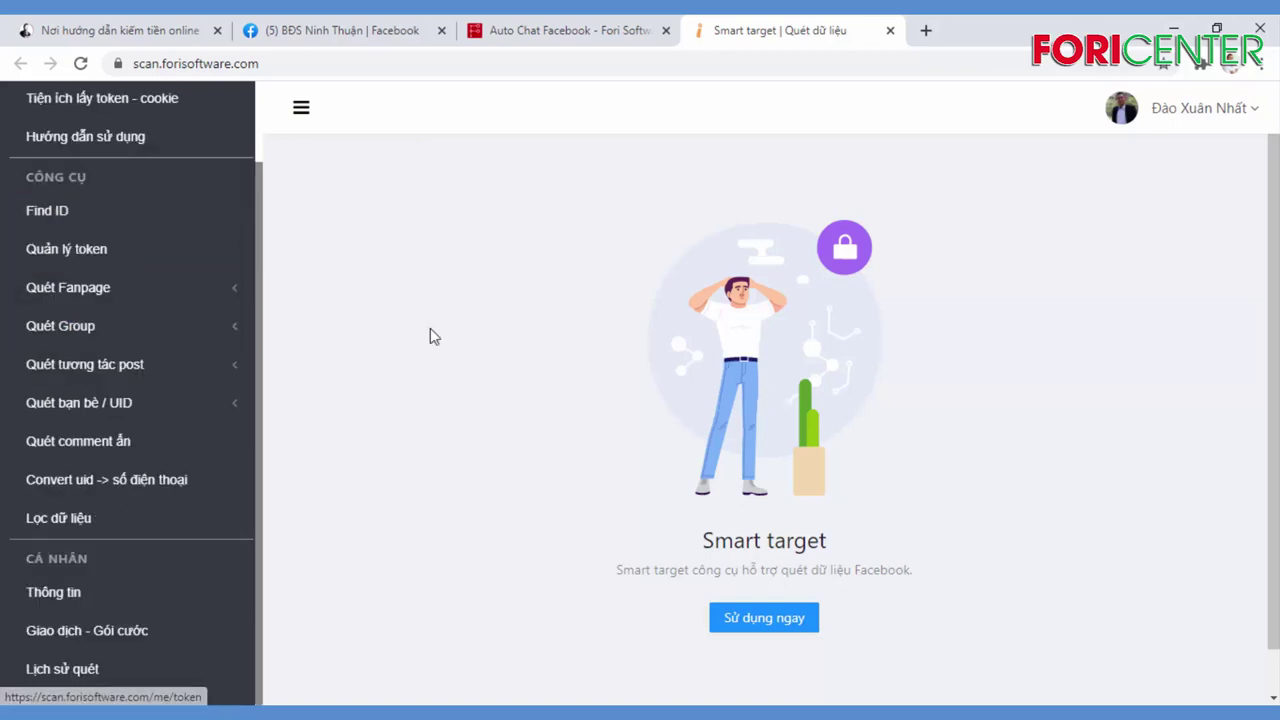
click(206, 326)
scroll(150, 320, down, 1)
click(124, 272)
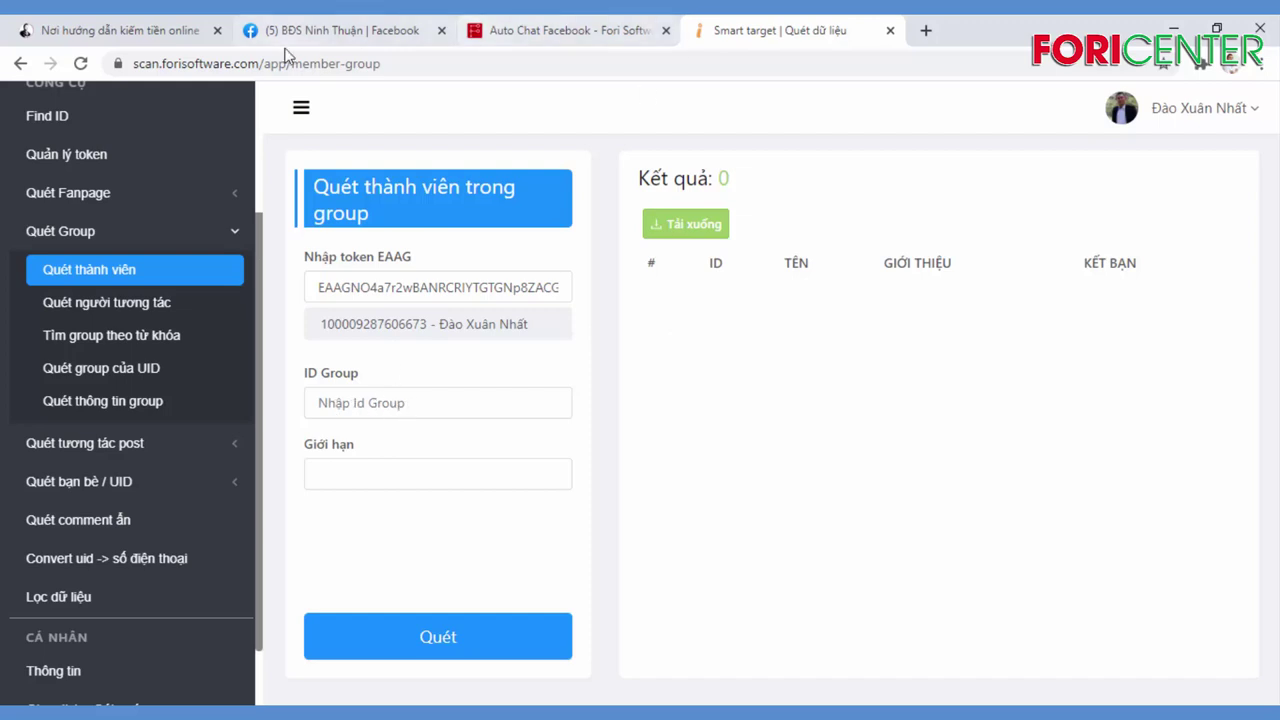
Step: Switch to Facebook and copy the URL of the BĐS Ninh Thuận group
click(335, 30)
click(302, 64)
double_click(328, 63)
key(ctrl+c)
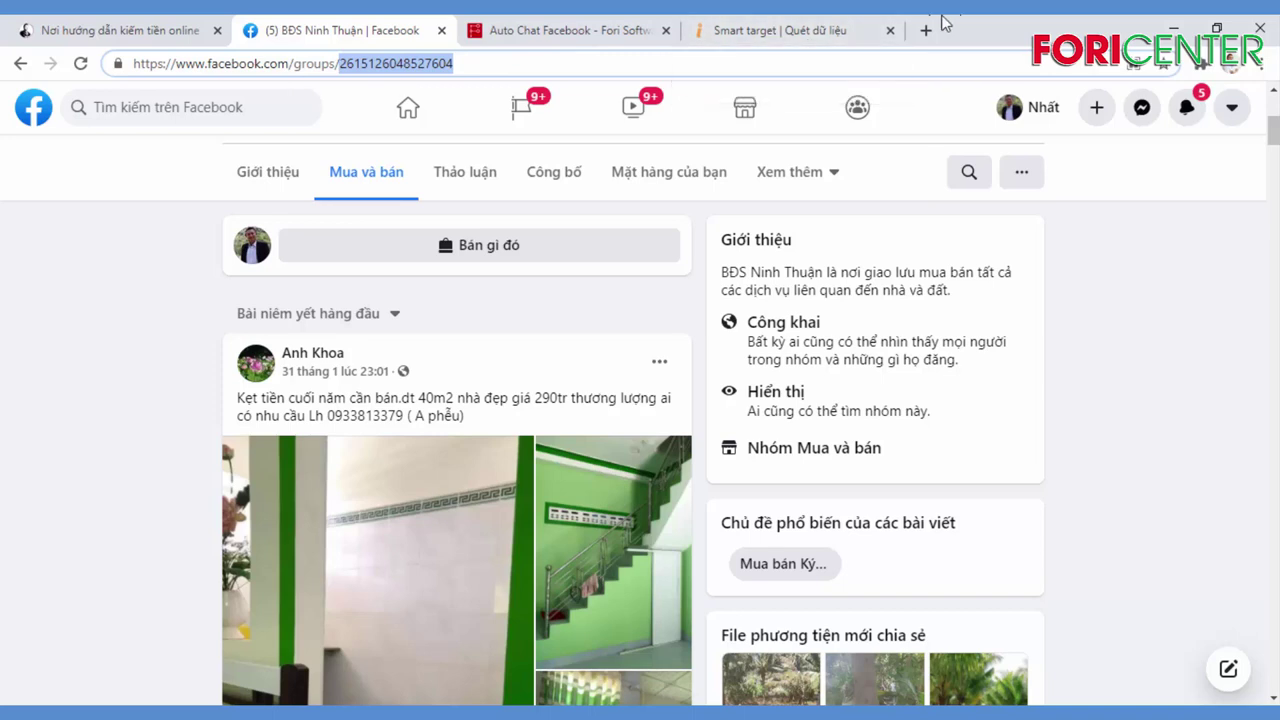
Step: In Smart target's Find ID tool, look up the group's ID from the copied URL and copy the resulting ID
click(815, 28)
scroll(195, 336, up, 2)
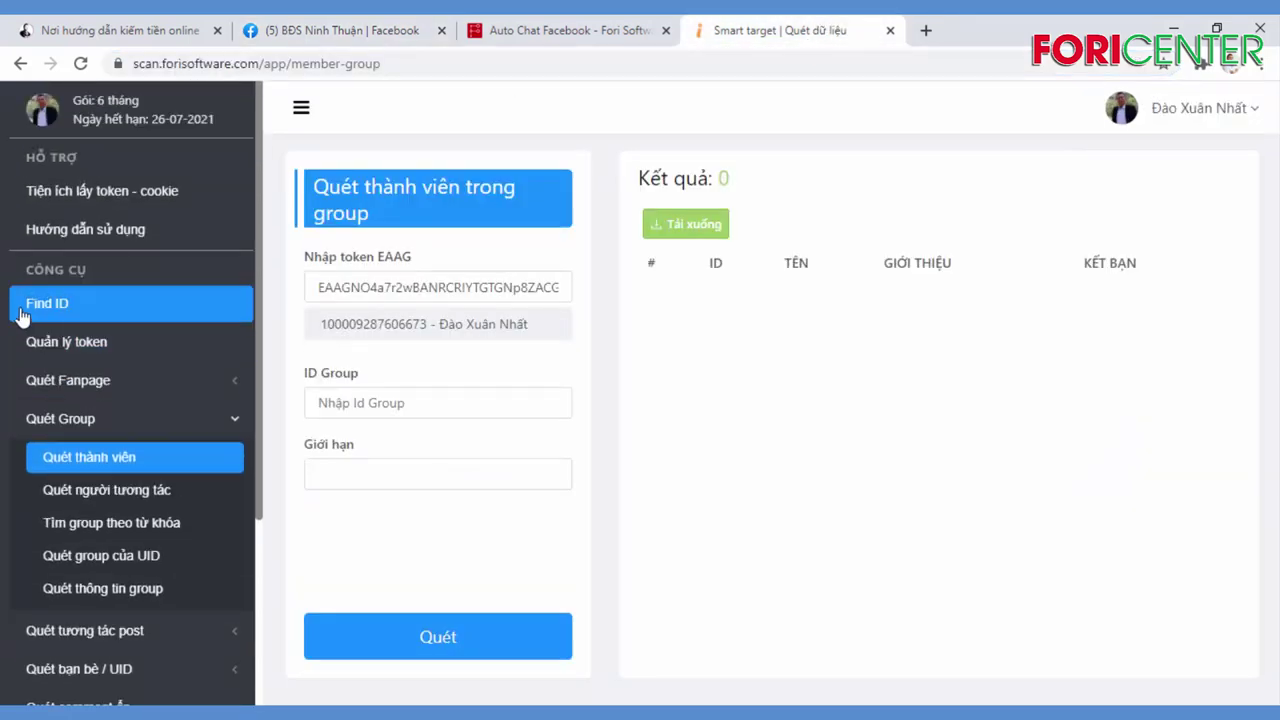
click(136, 304)
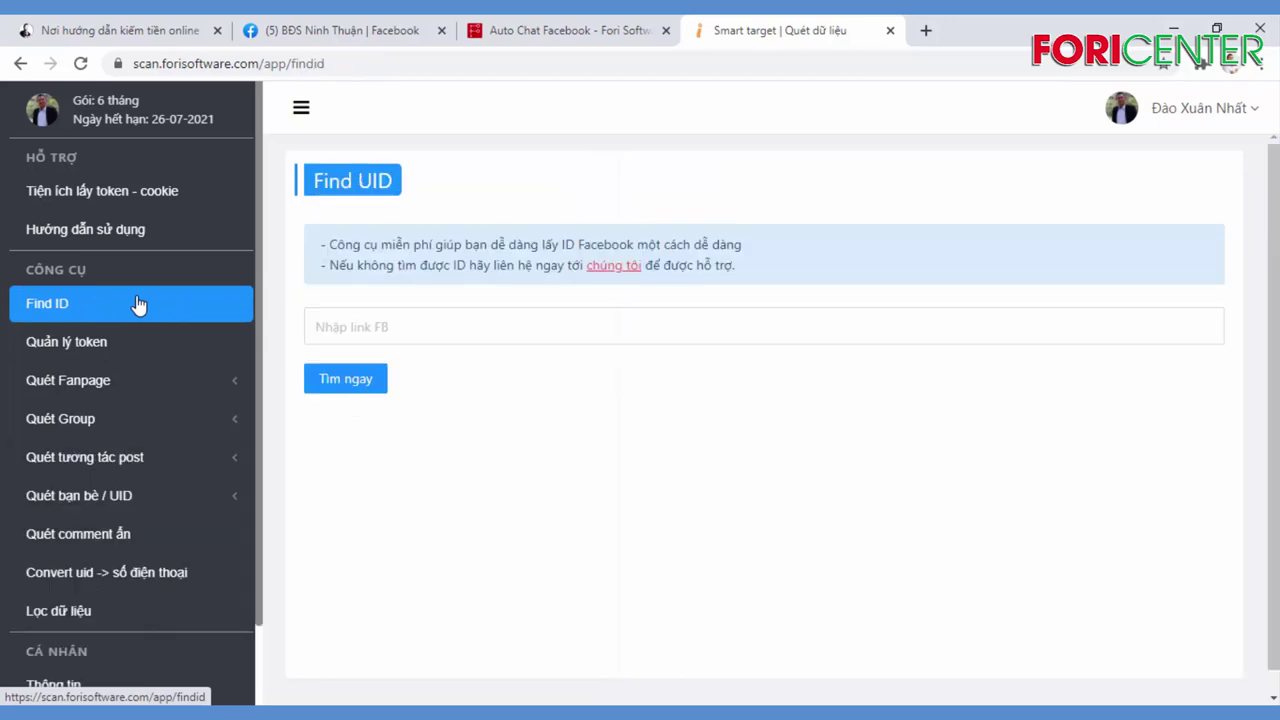
click(382, 324)
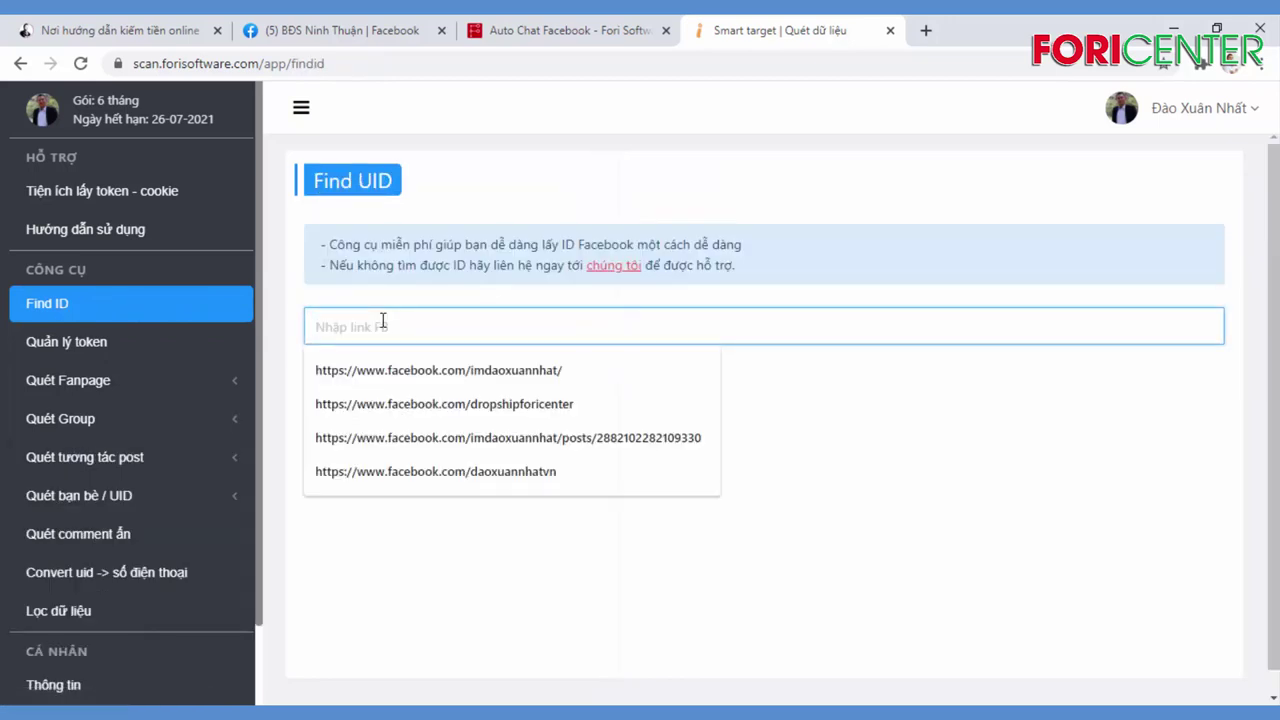
key(ctrl+v)
click(358, 386)
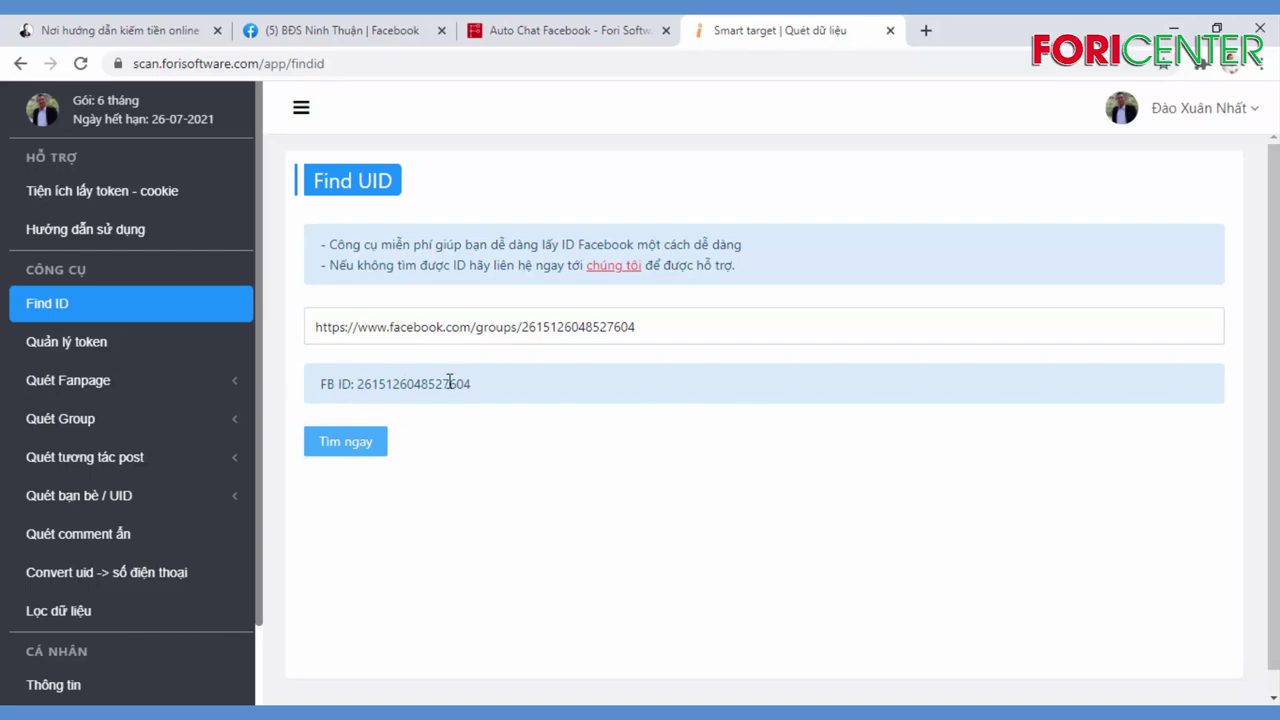
click(716, 392)
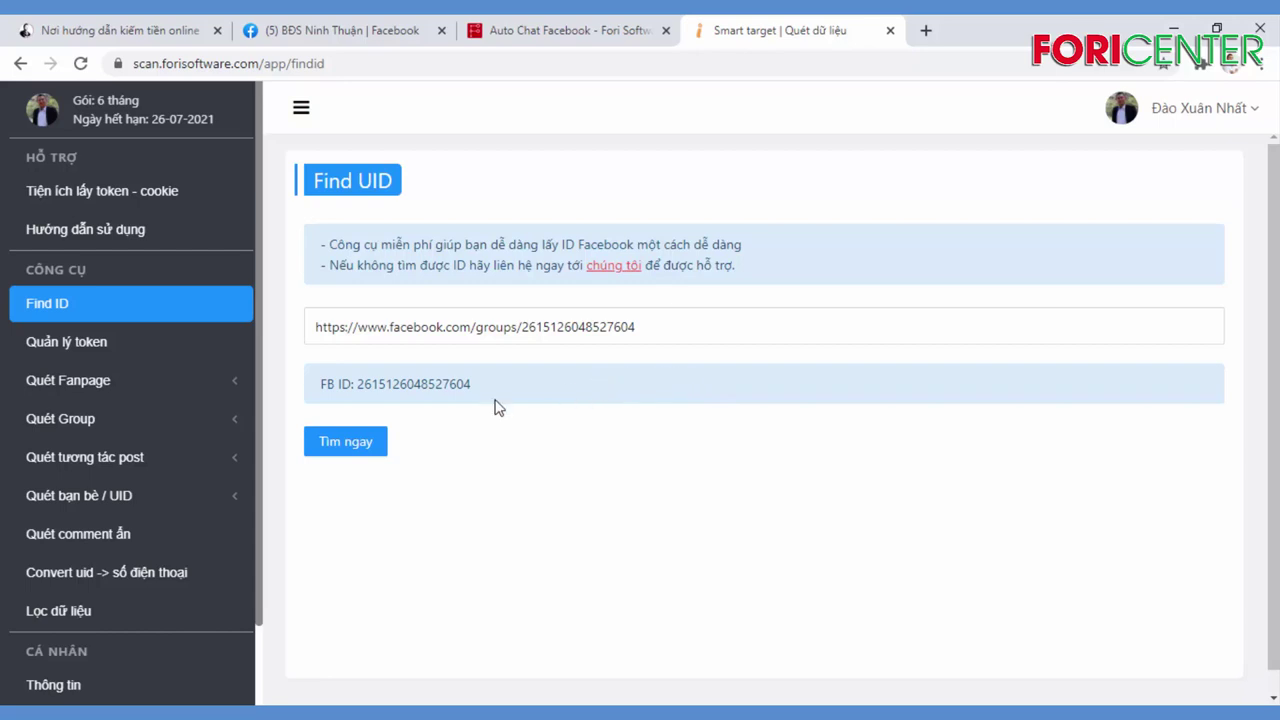
Step: Check the group ID on Facebook by loading the facebook.com address with only the copied ID after the domain
click(345, 30)
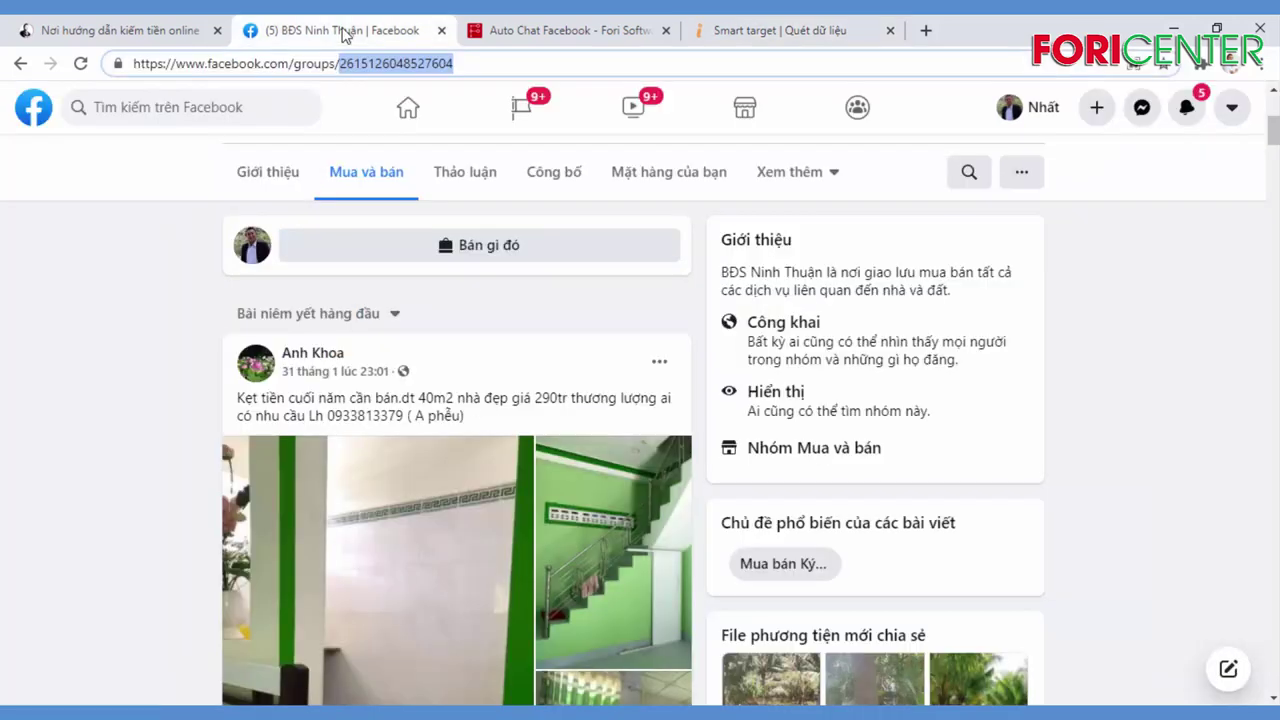
click(347, 63)
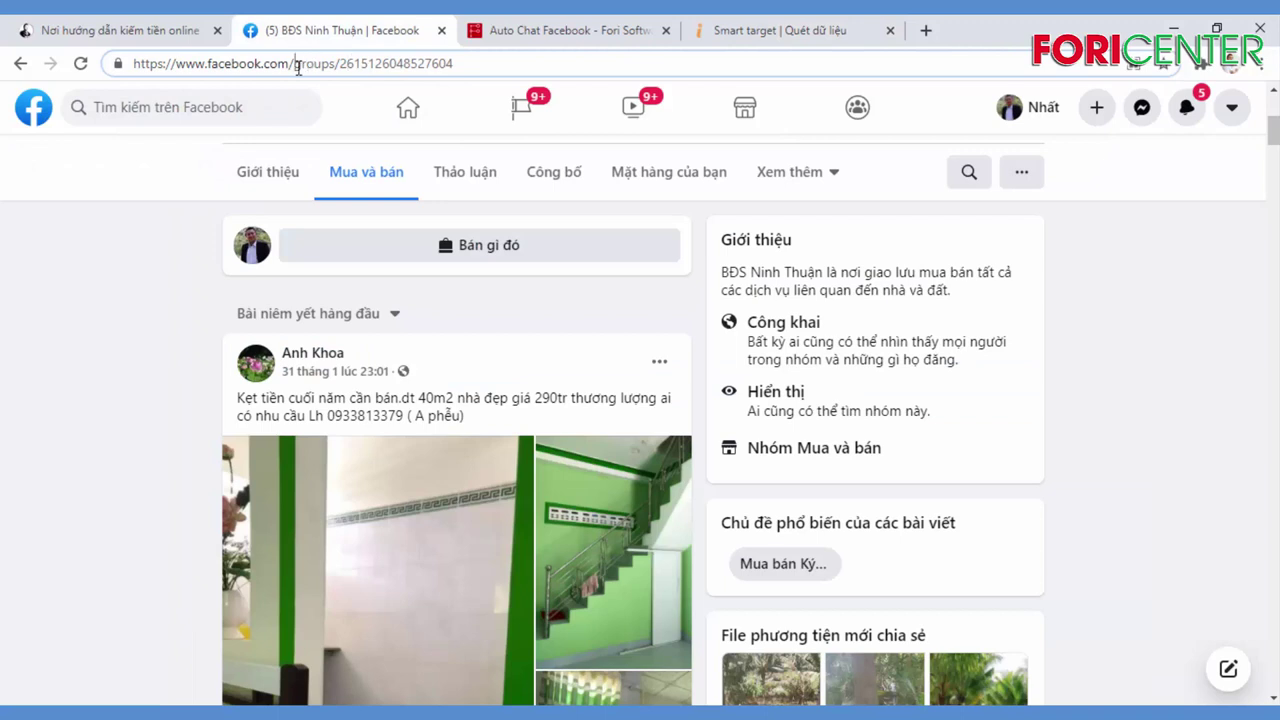
drag(294, 63, 593, 73)
key(ctrl+v)
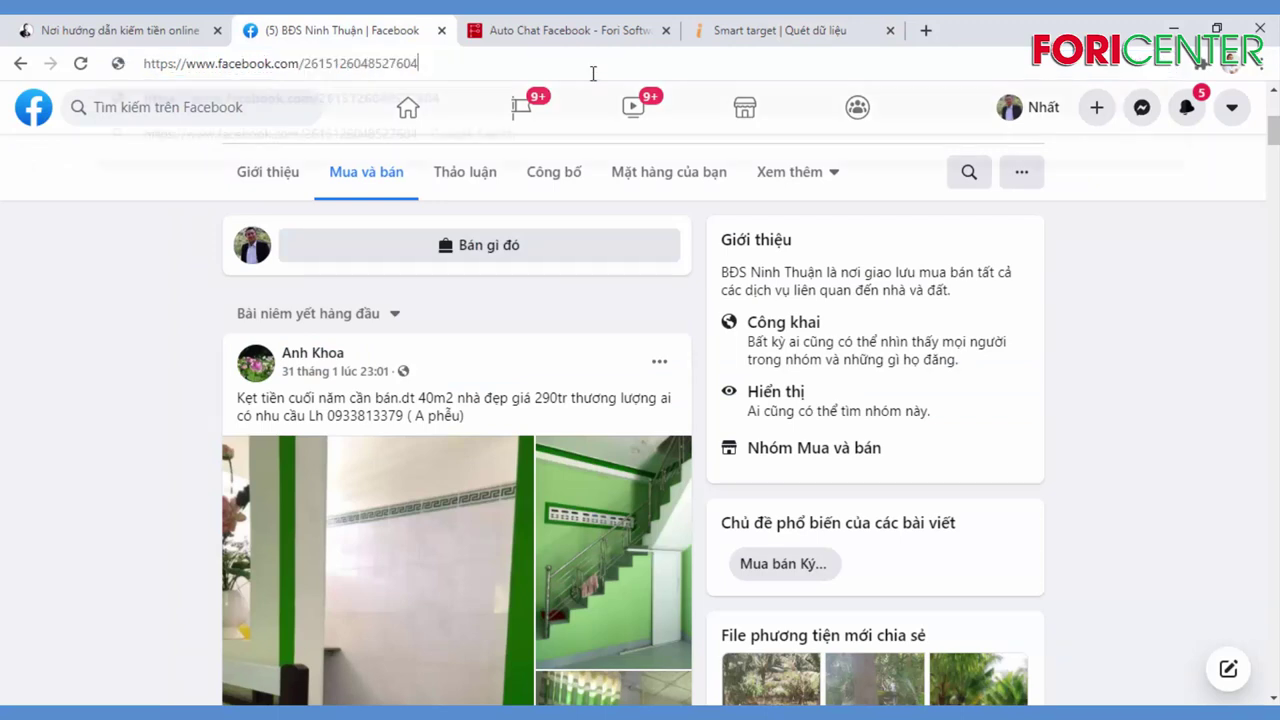
key(Return)
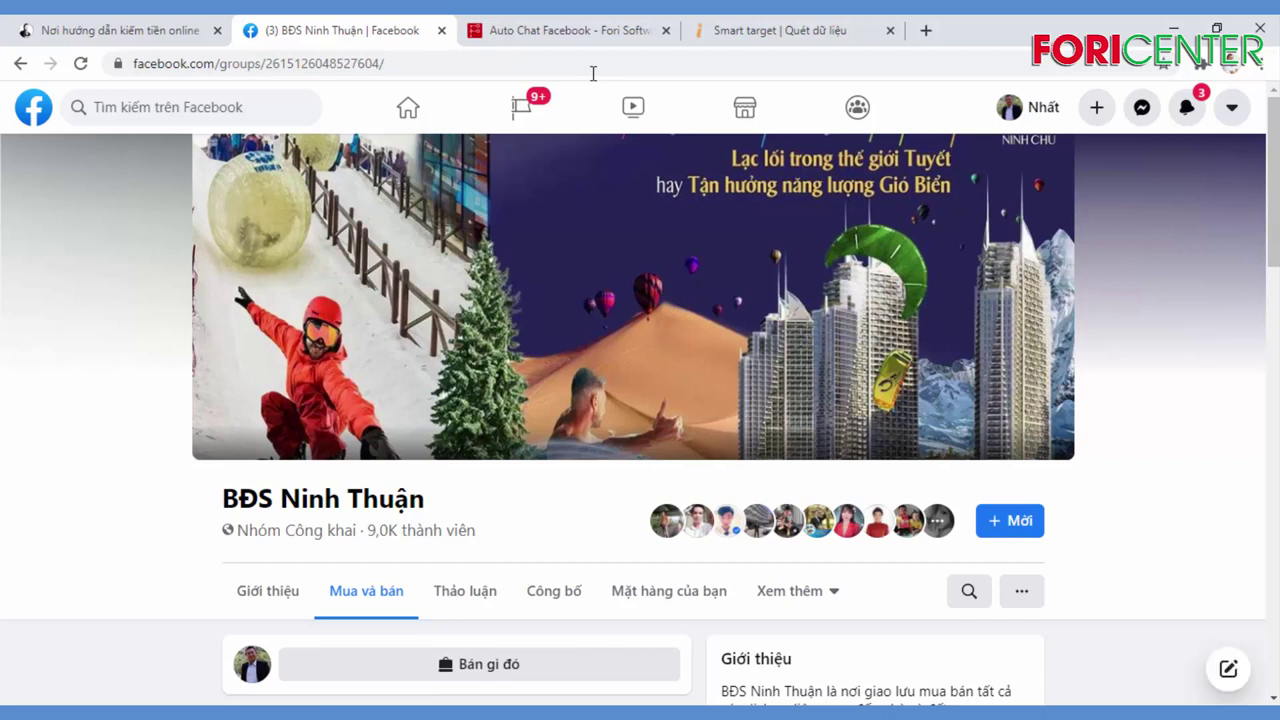
Step: Copy the found ID in Smart target and enter it as the ID Group of the group member scan
click(777, 36)
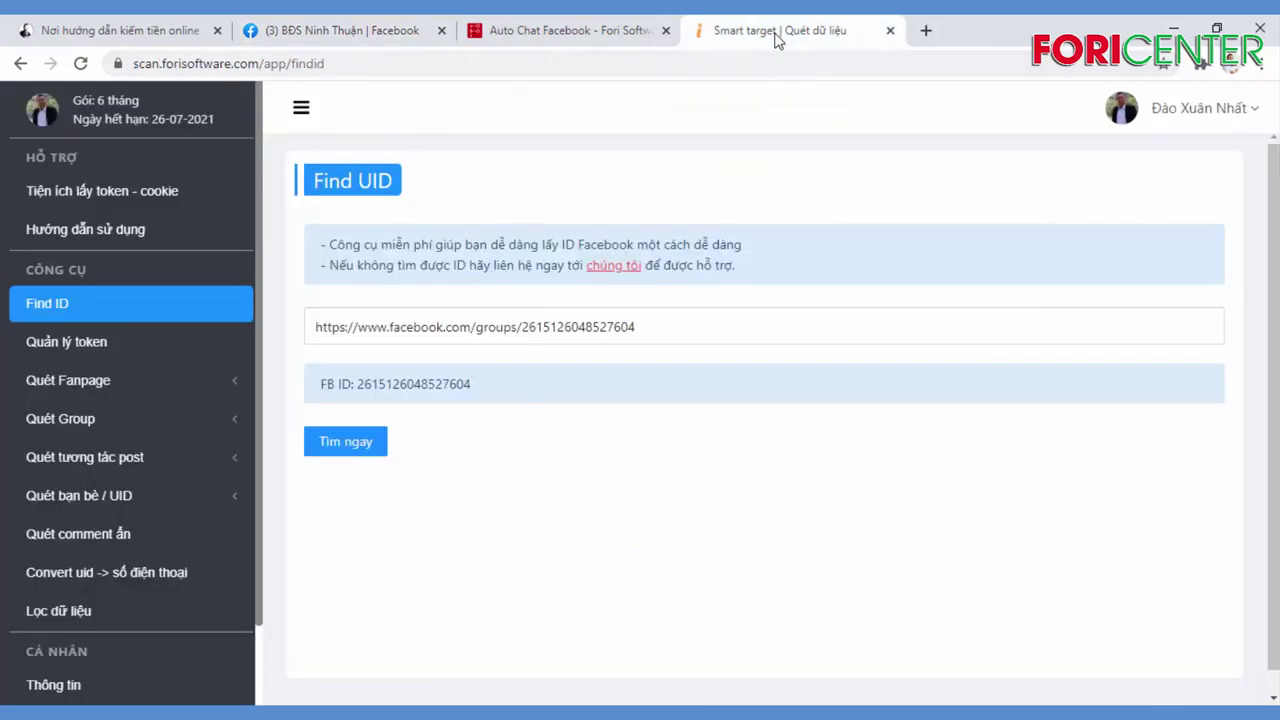
click(536, 383)
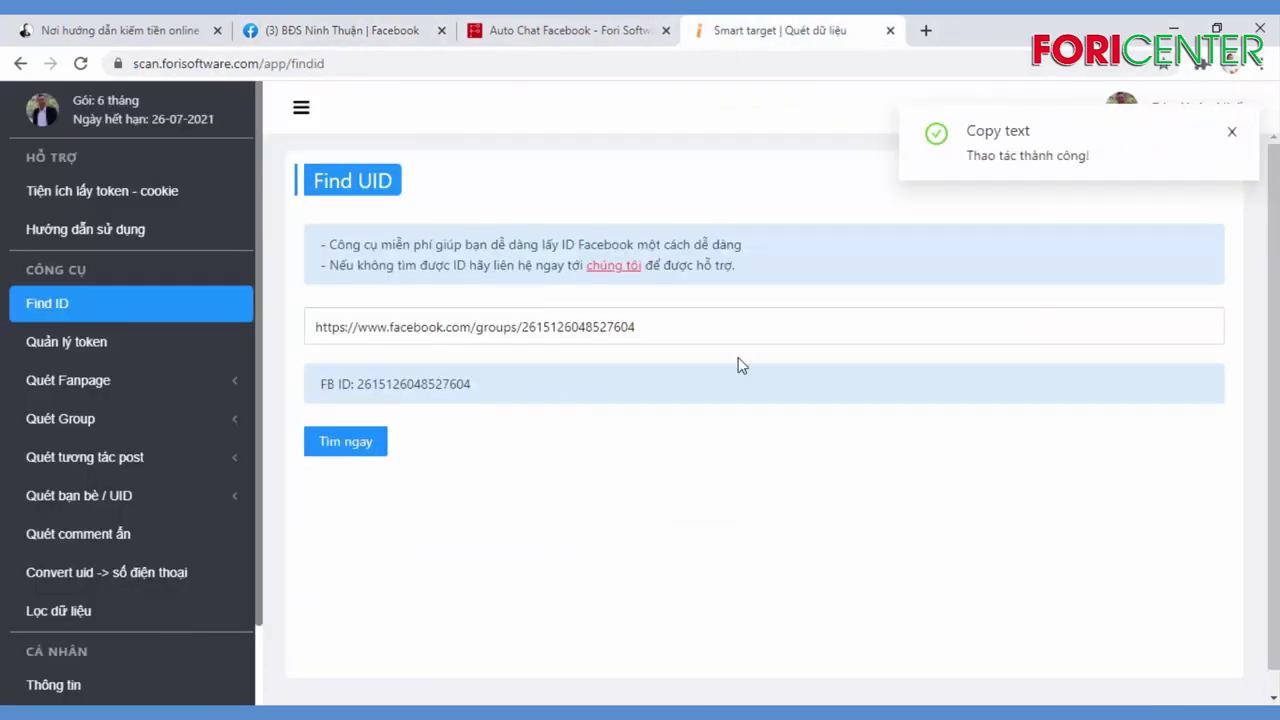
click(213, 428)
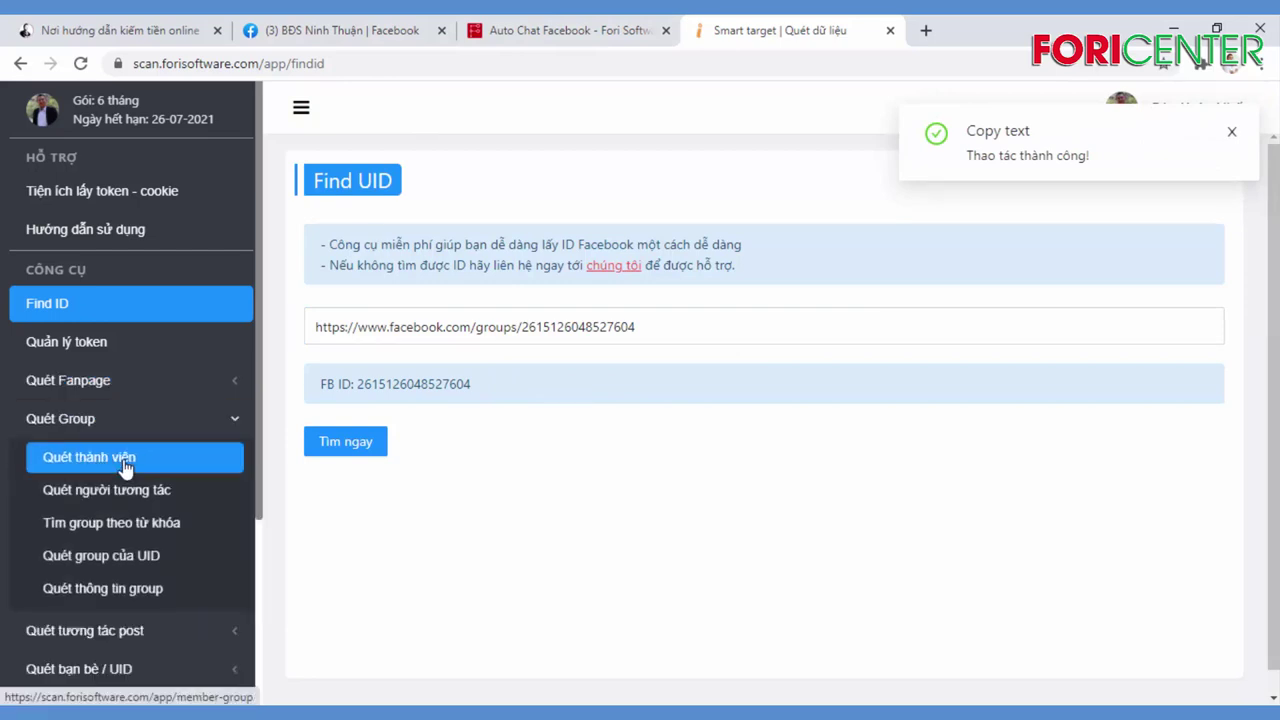
click(122, 461)
click(363, 402)
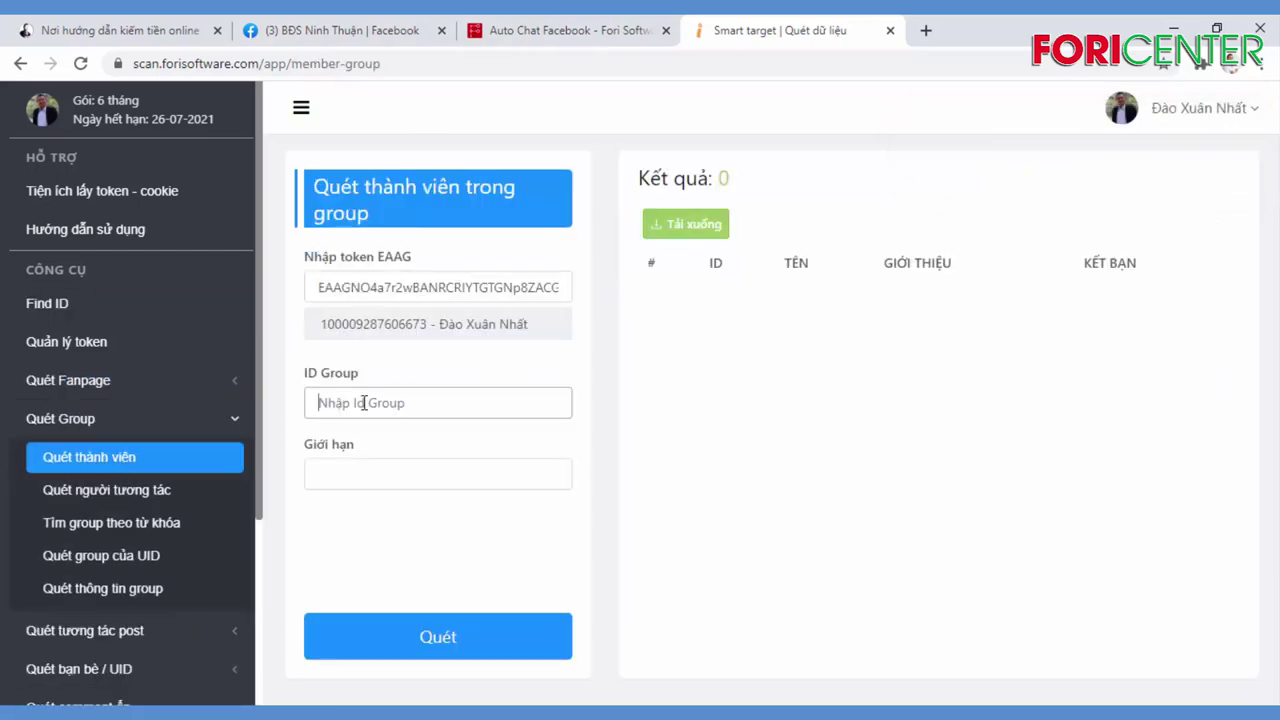
right_click(363, 402)
click(445, 518)
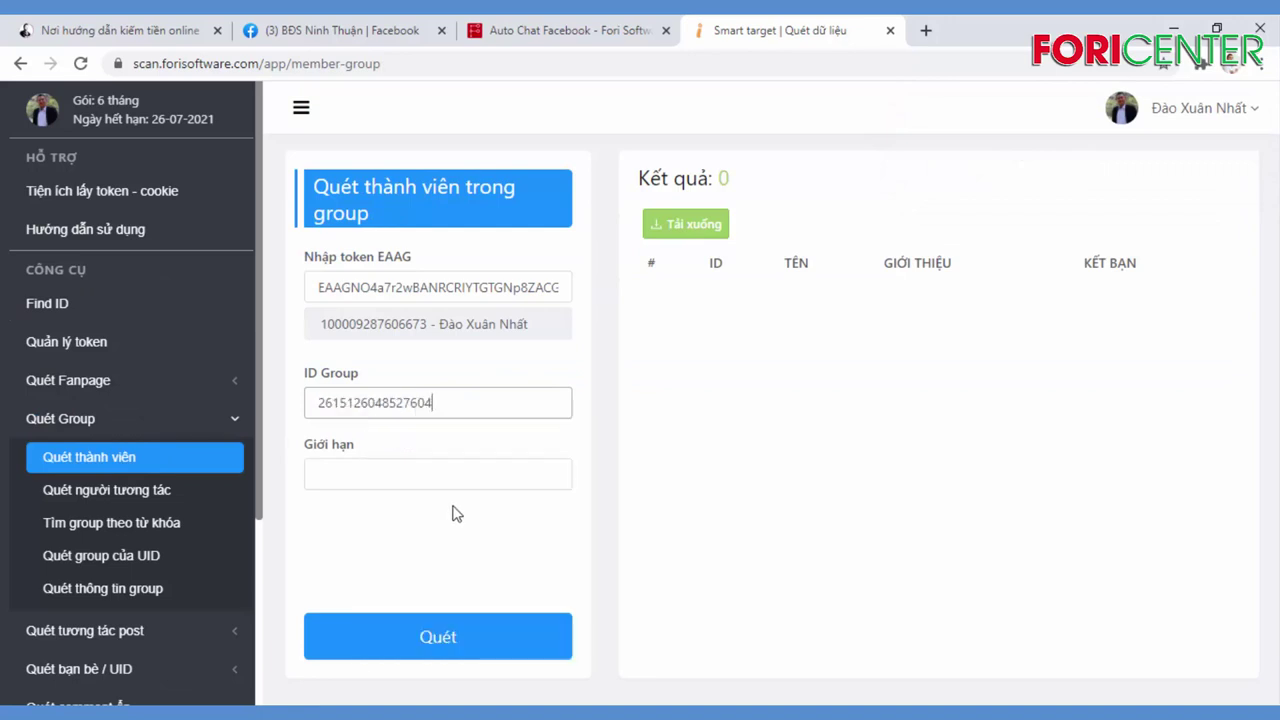
Step: Limit the member scan to 50, check the member count on the group's Facebook page, and run the scan
click(489, 477)
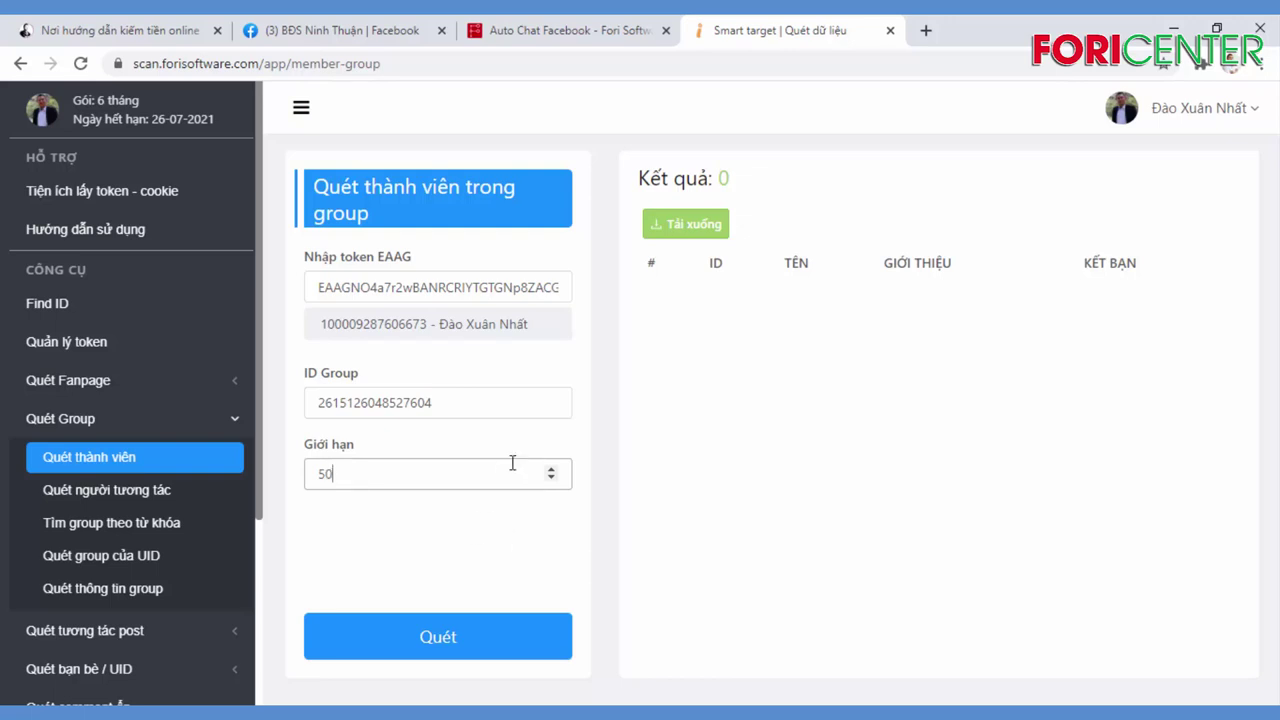
click(449, 529)
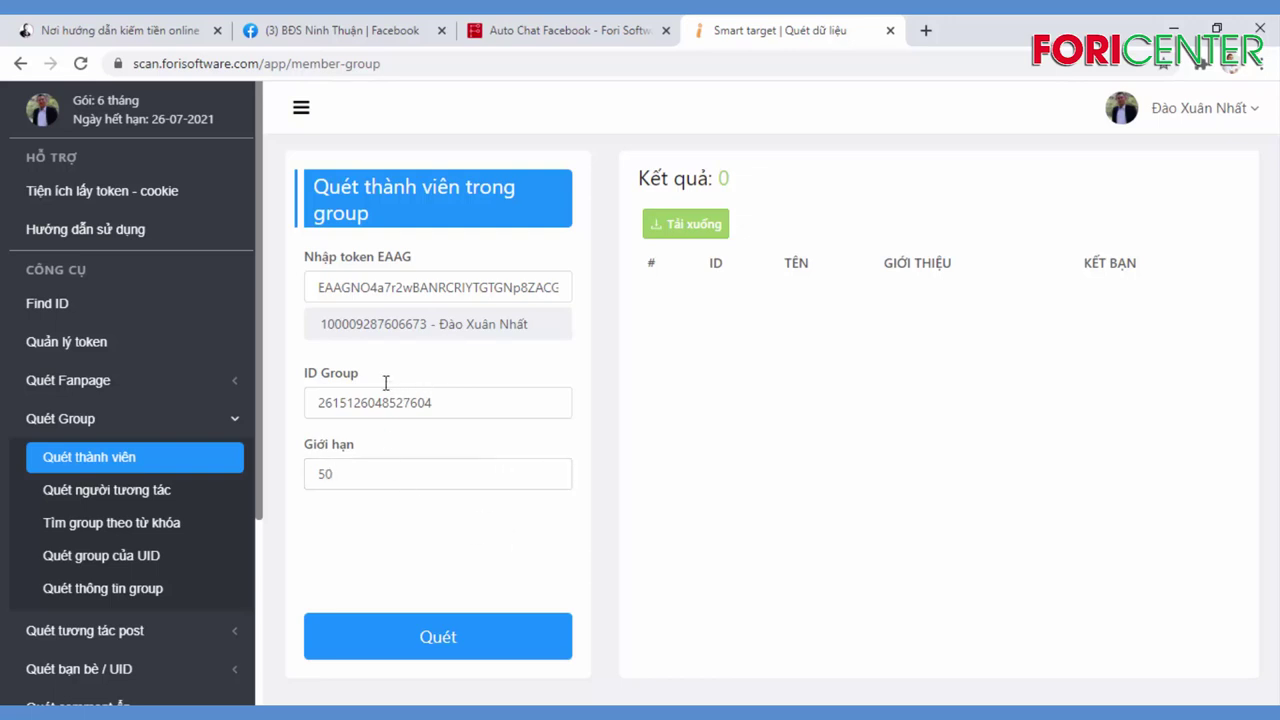
click(331, 25)
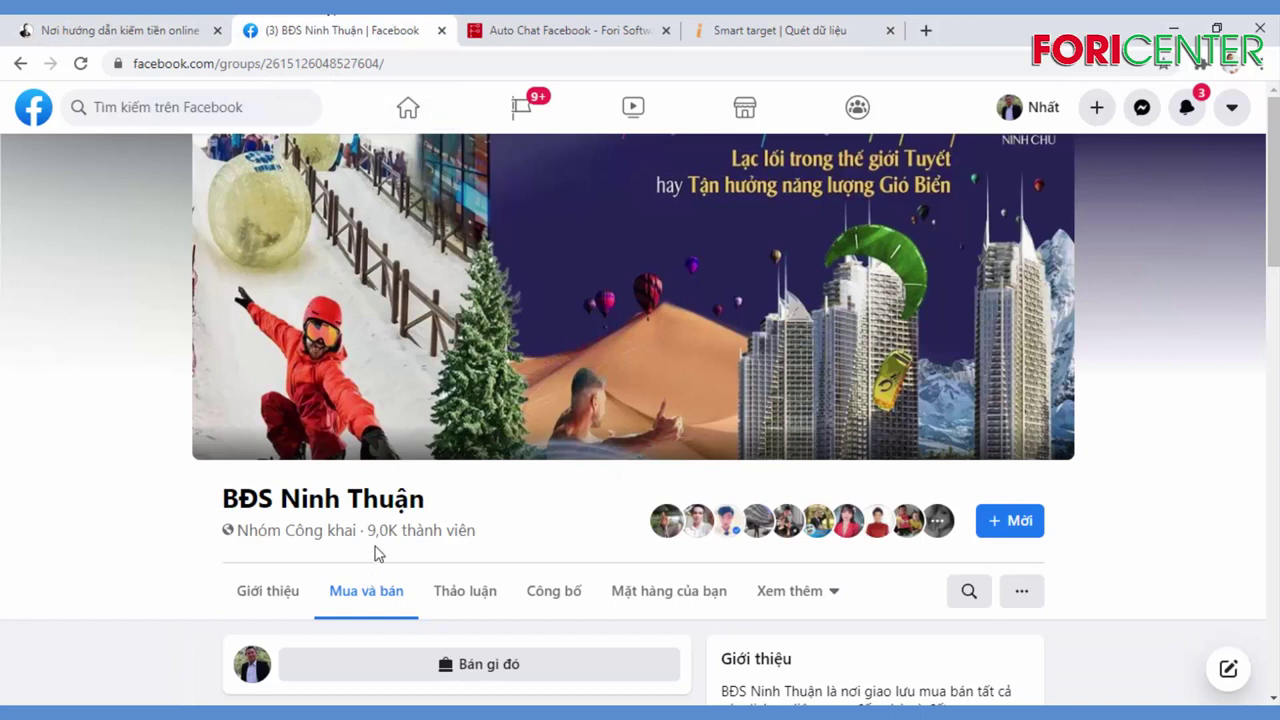
click(752, 32)
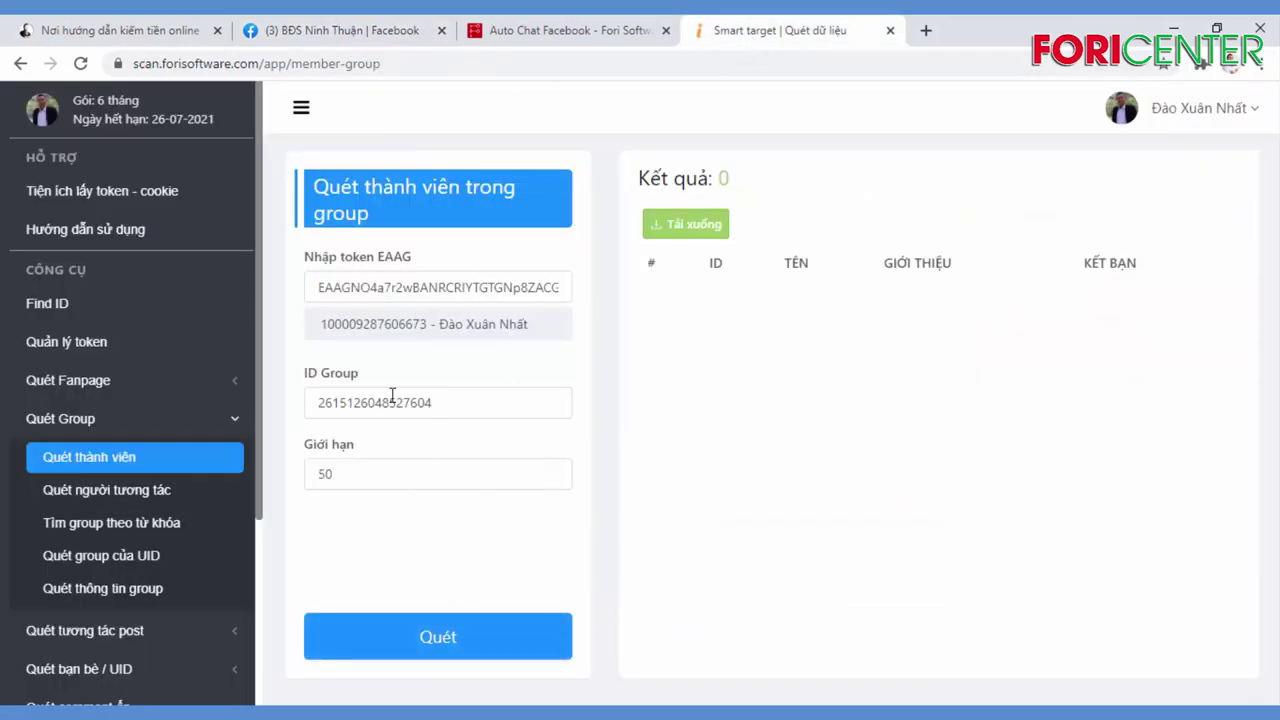
click(430, 636)
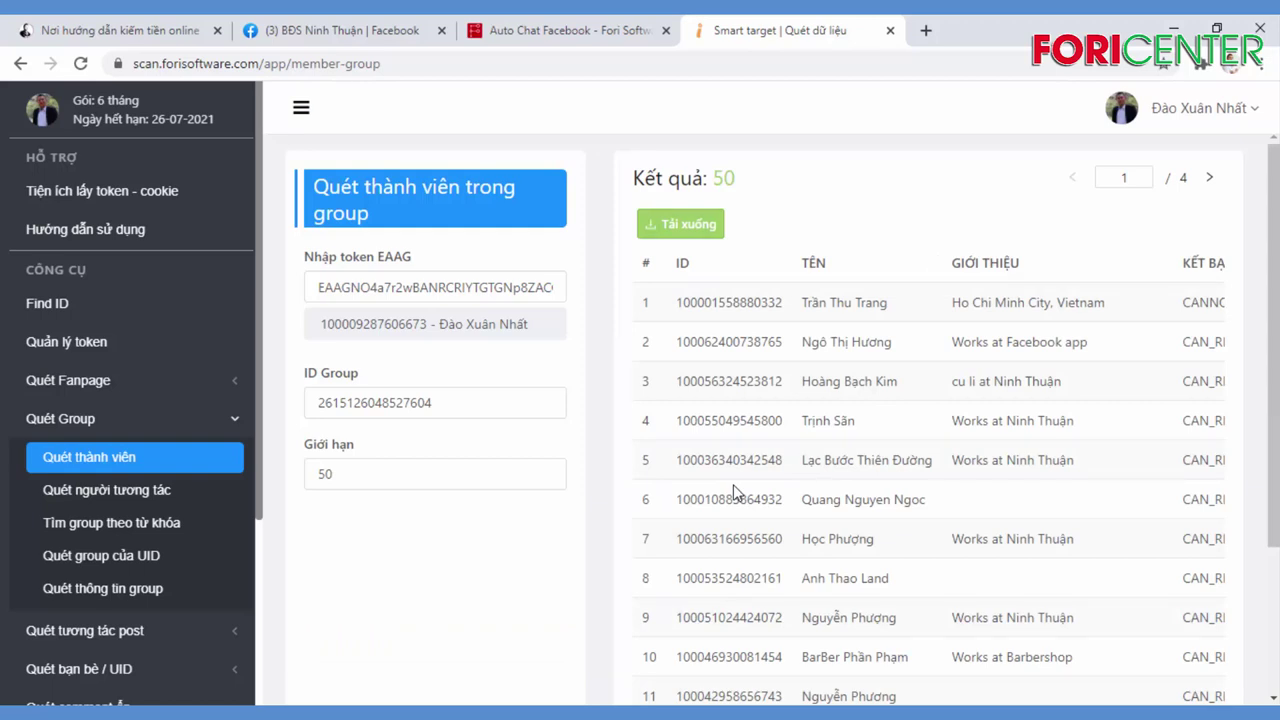
Step: Examine the scanned members' IDs, names, introductions and friend-request status, paging through to page 4
scroll(909, 411, down, 2)
scroll(925, 468, up, 1)
scroll(1000, 450, down, 1)
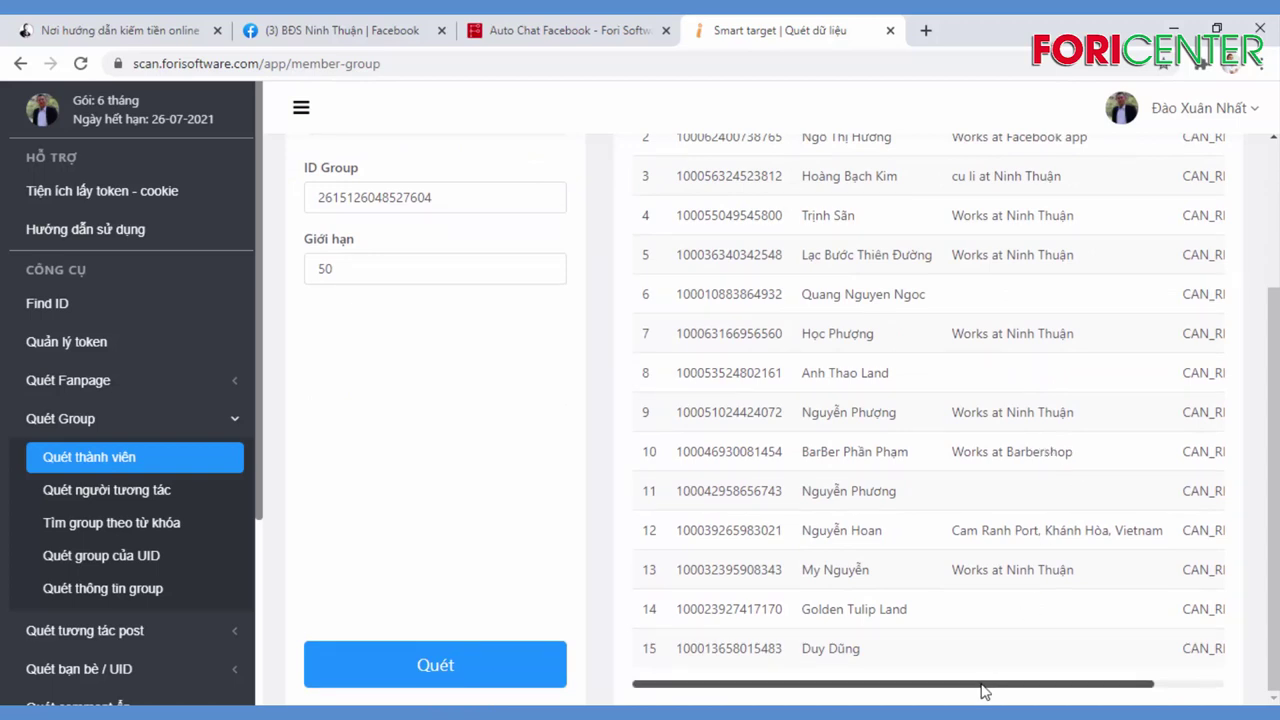
drag(982, 686, 1086, 688)
drag(988, 688, 917, 688)
scroll(1036, 385, up, 2)
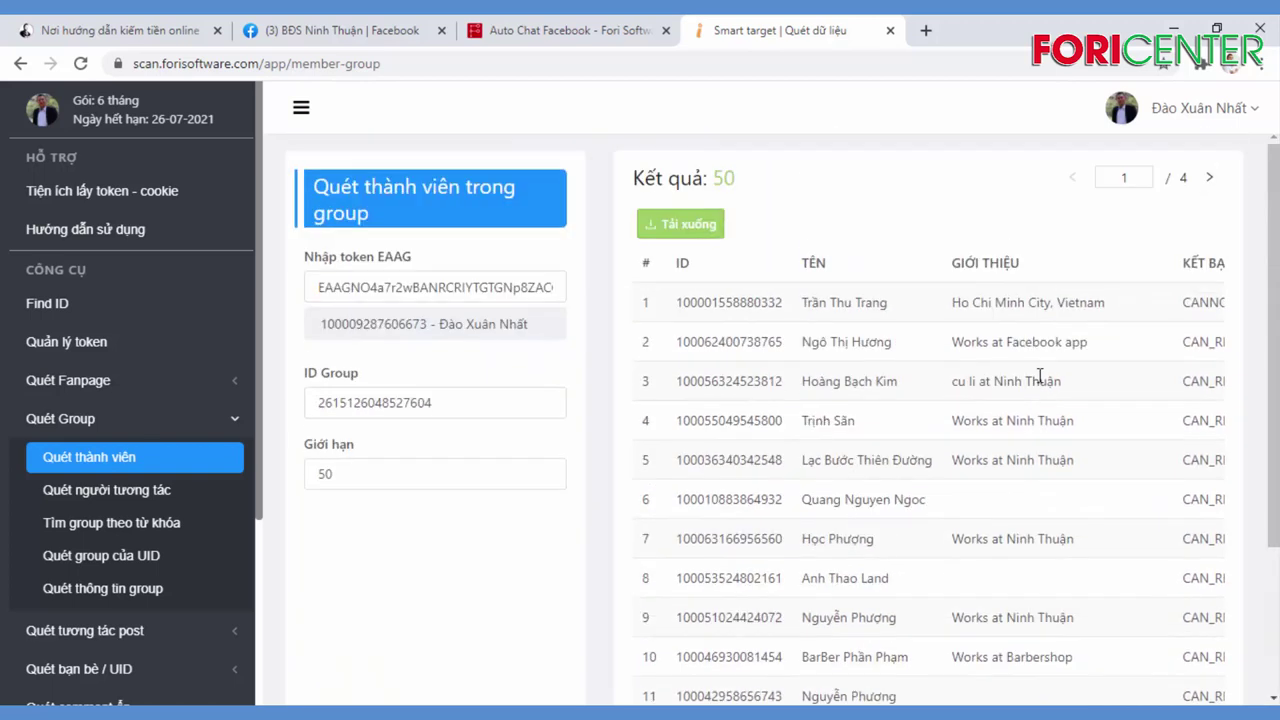
scroll(1010, 300, down, 3)
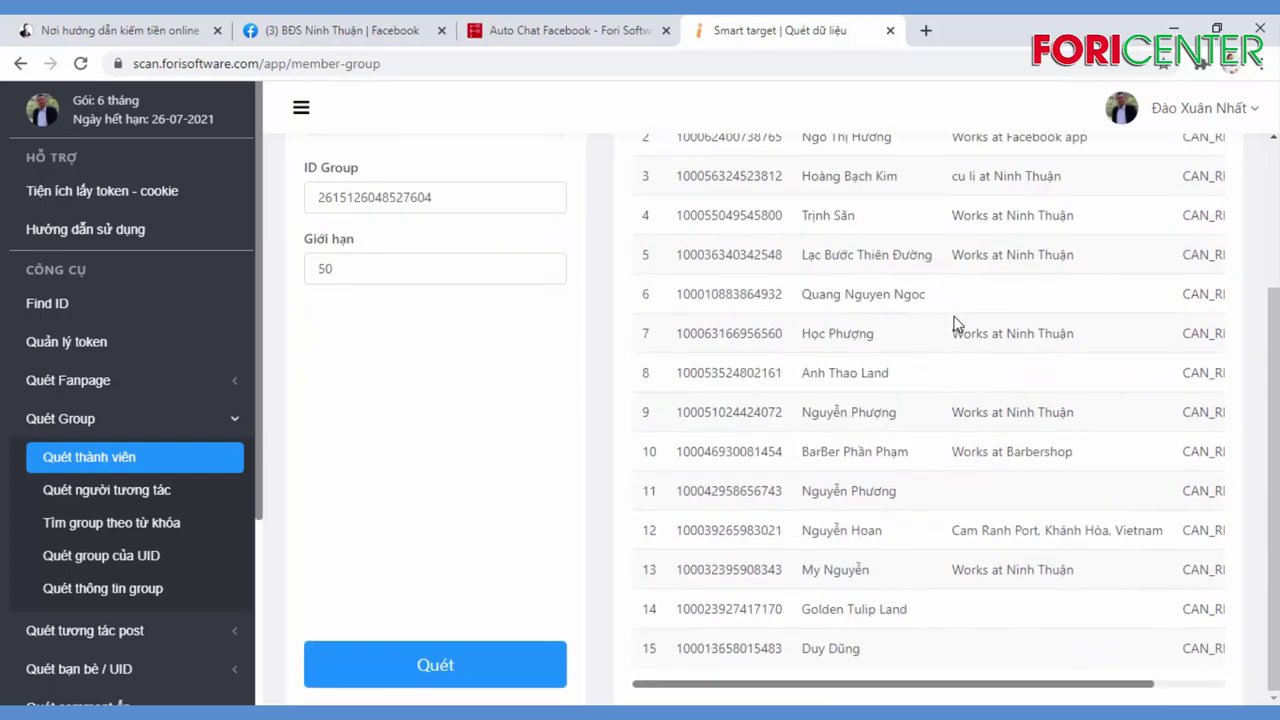
scroll(1122, 363, up, 3)
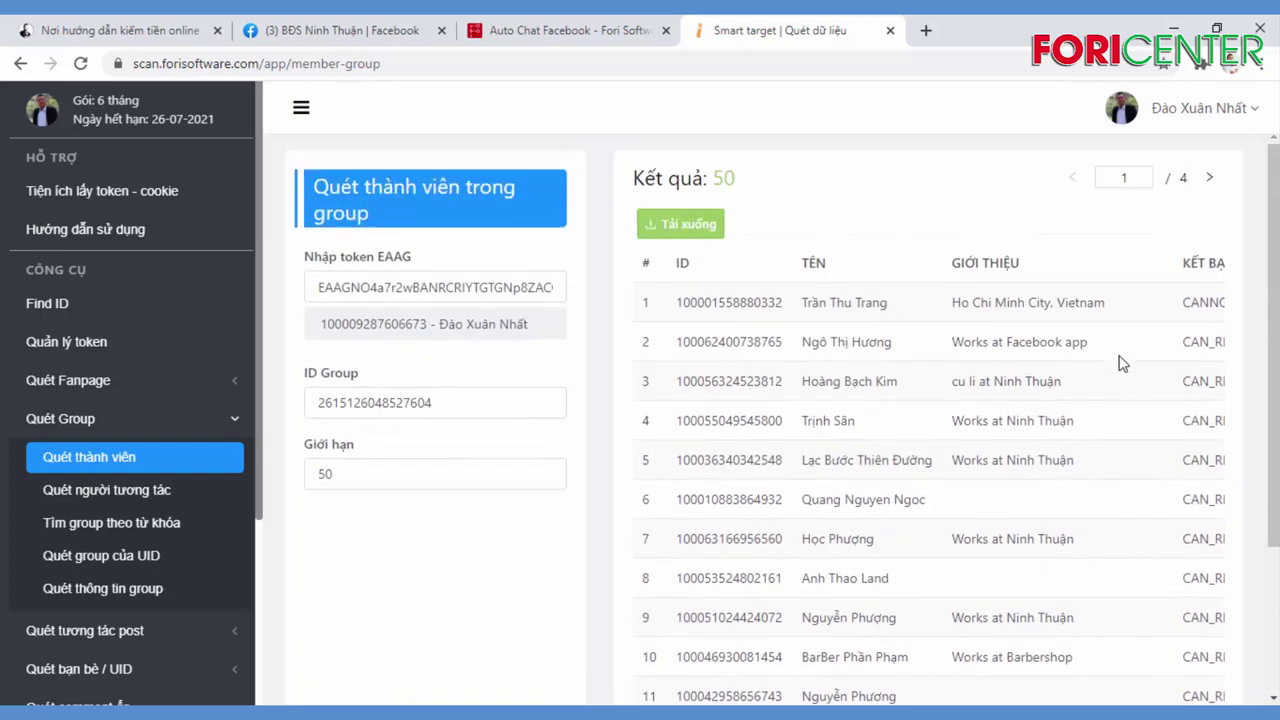
click(1209, 179)
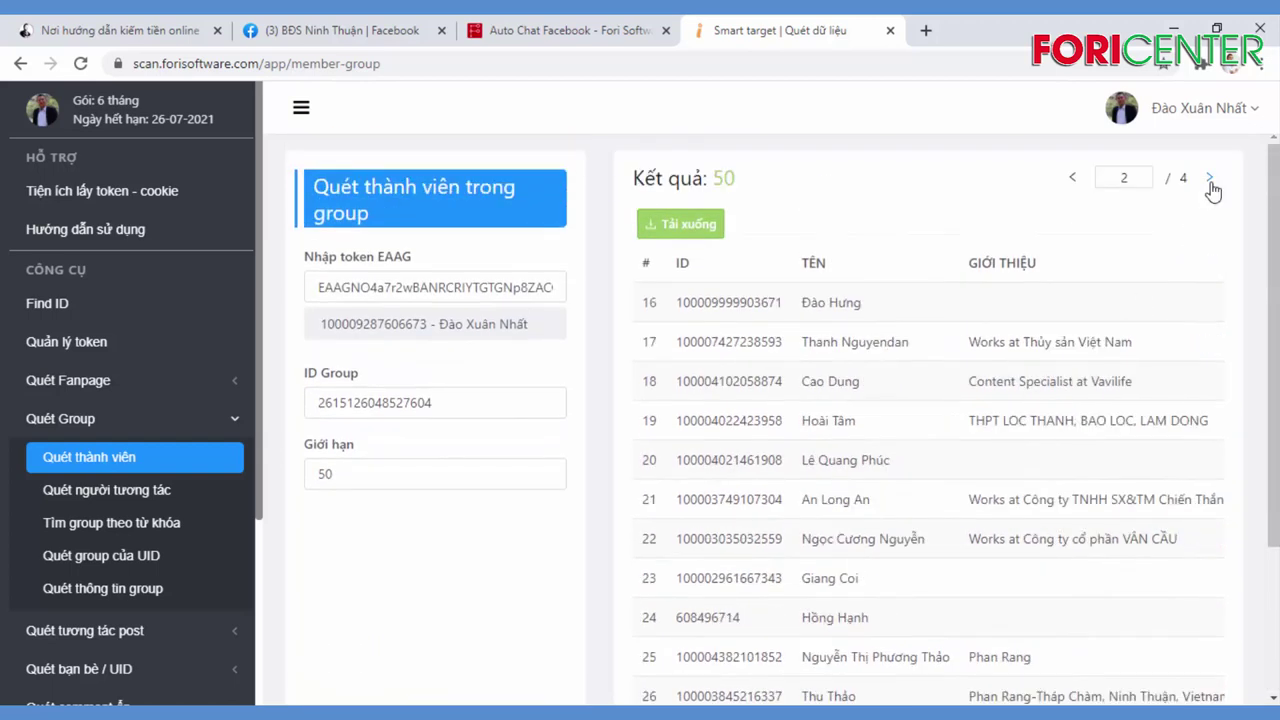
click(1210, 182)
click(1210, 182)
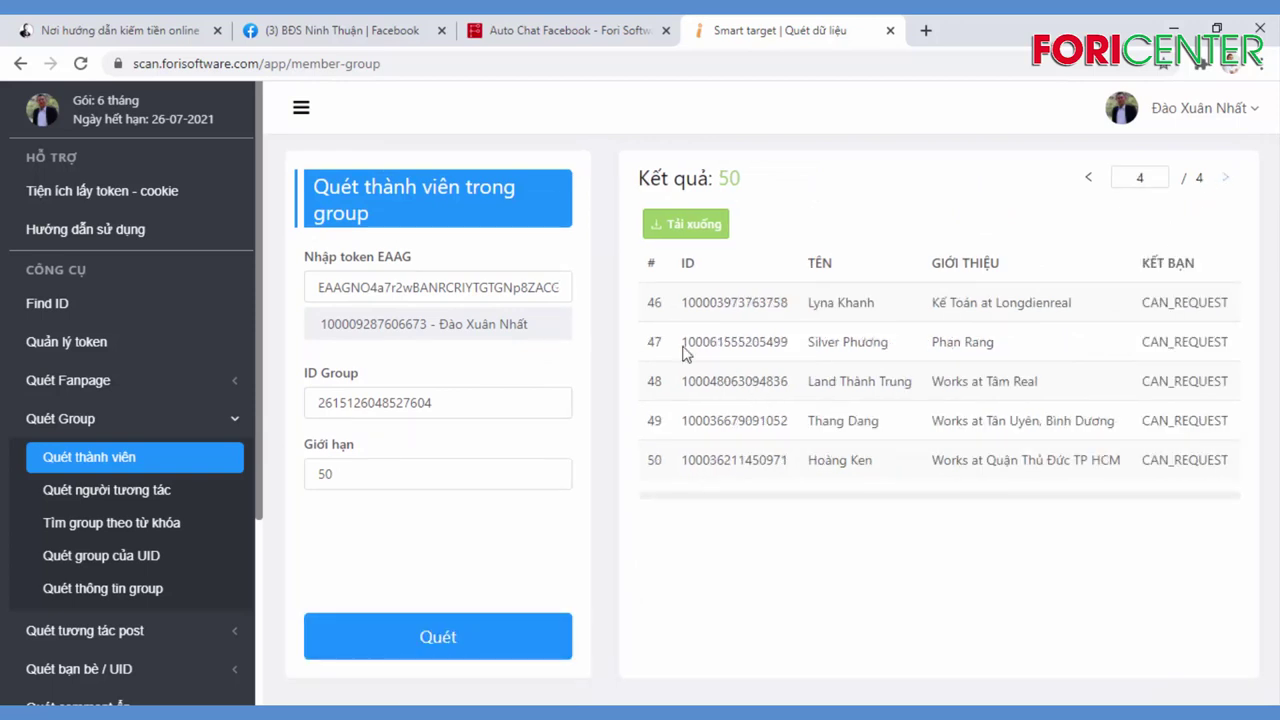
Step: Return to the first page of the member scan results and export only the Id field as a txt file
click(1088, 179)
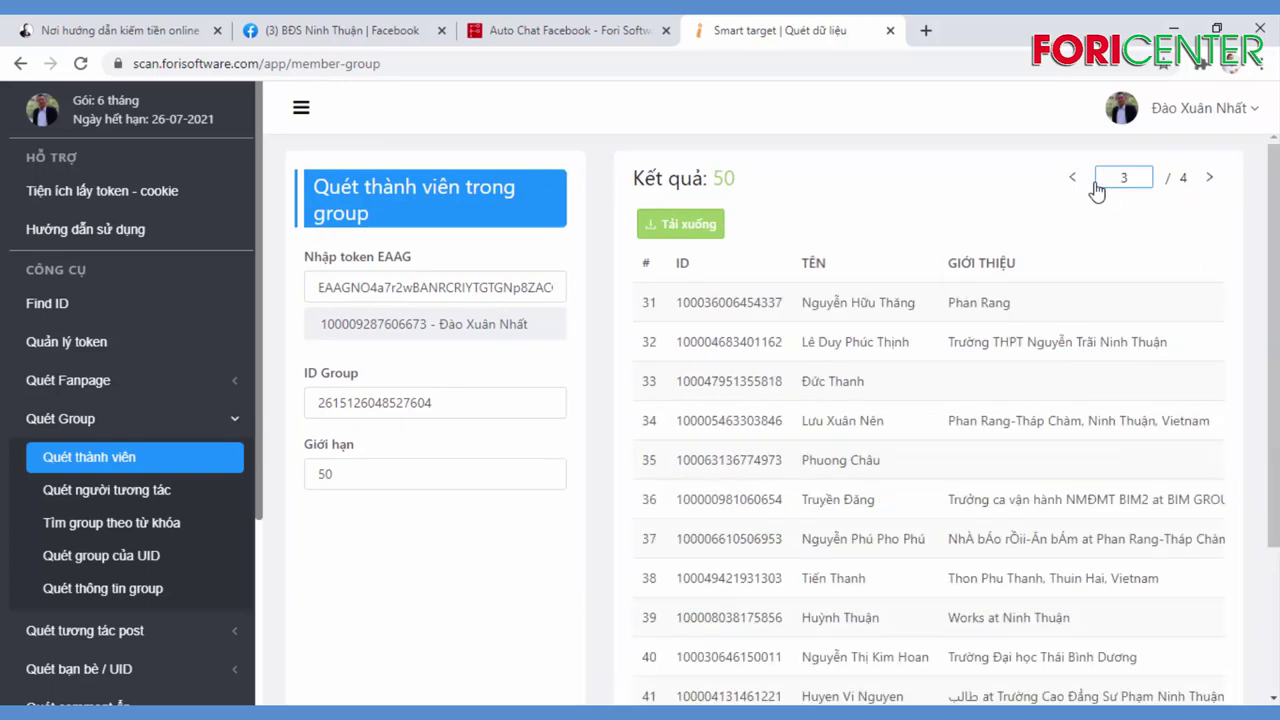
click(1072, 180)
click(1072, 180)
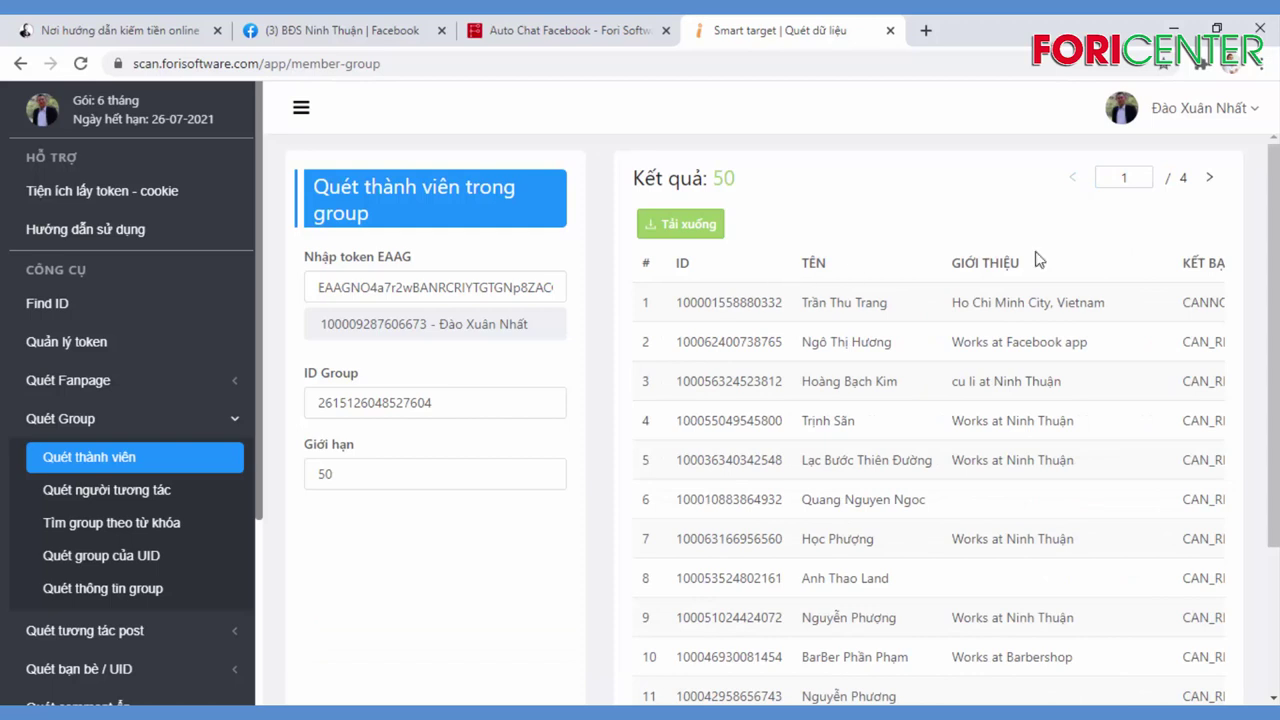
click(708, 236)
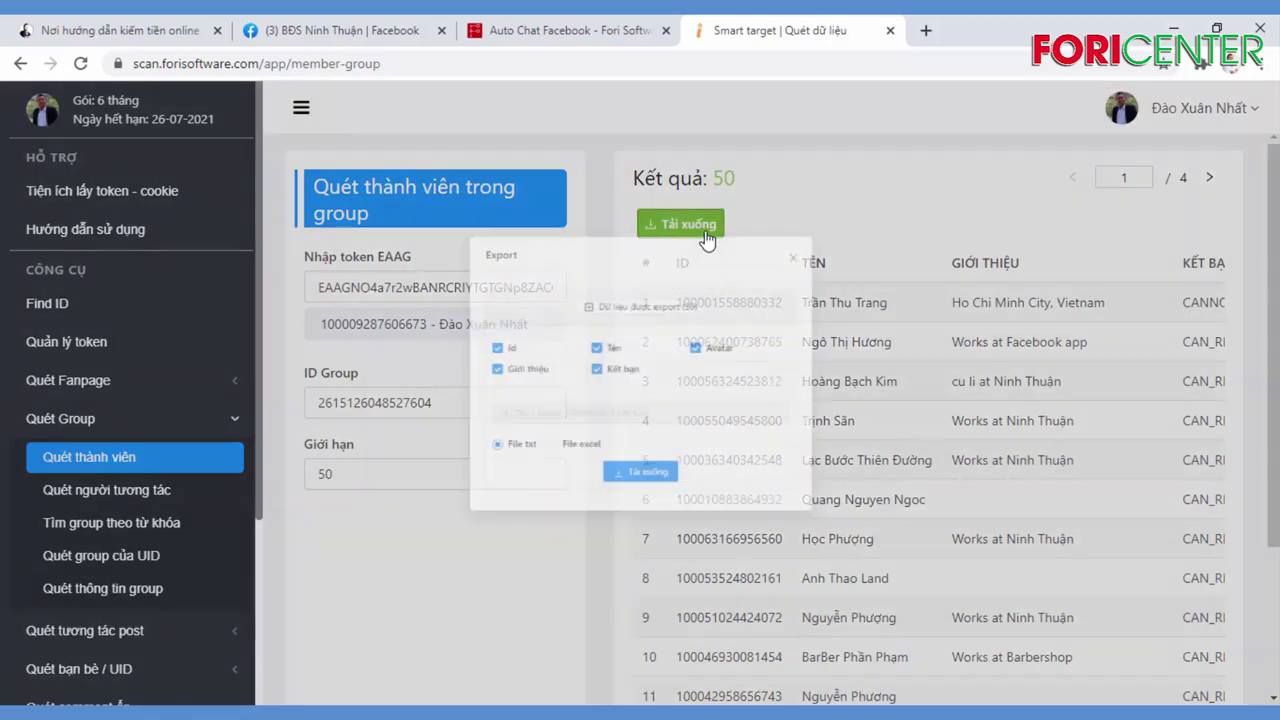
click(436, 366)
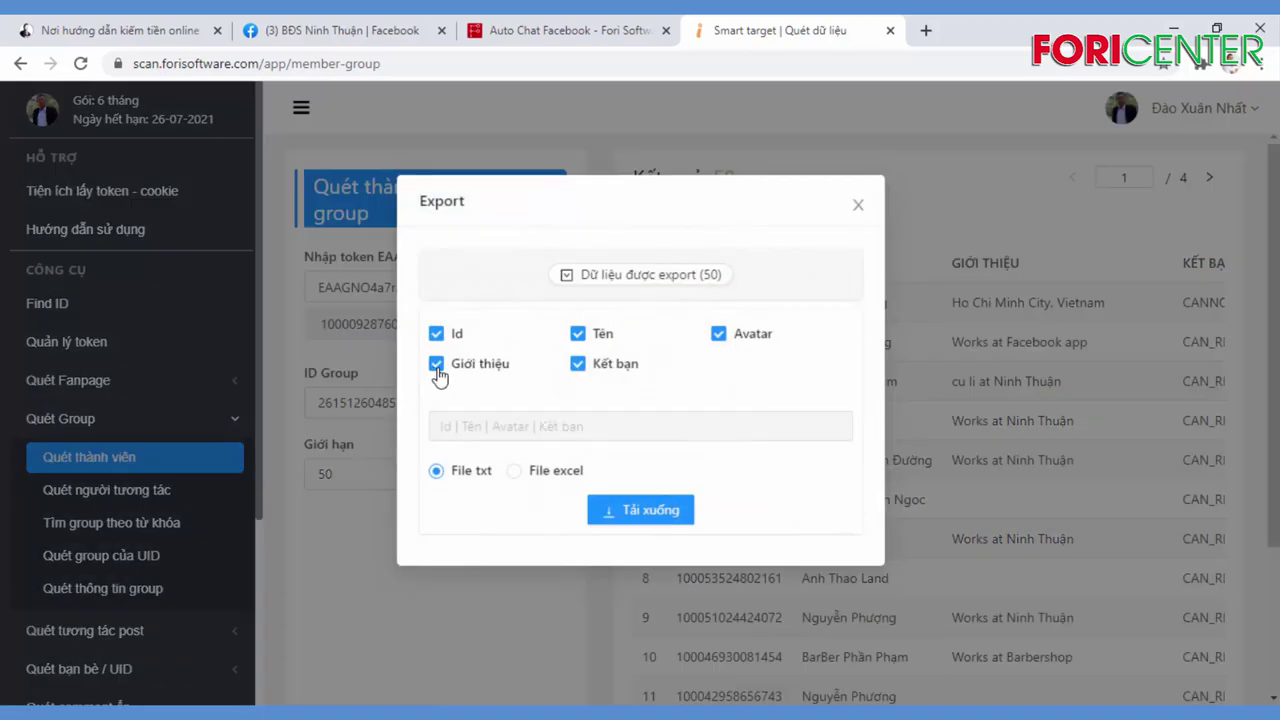
click(578, 366)
click(718, 334)
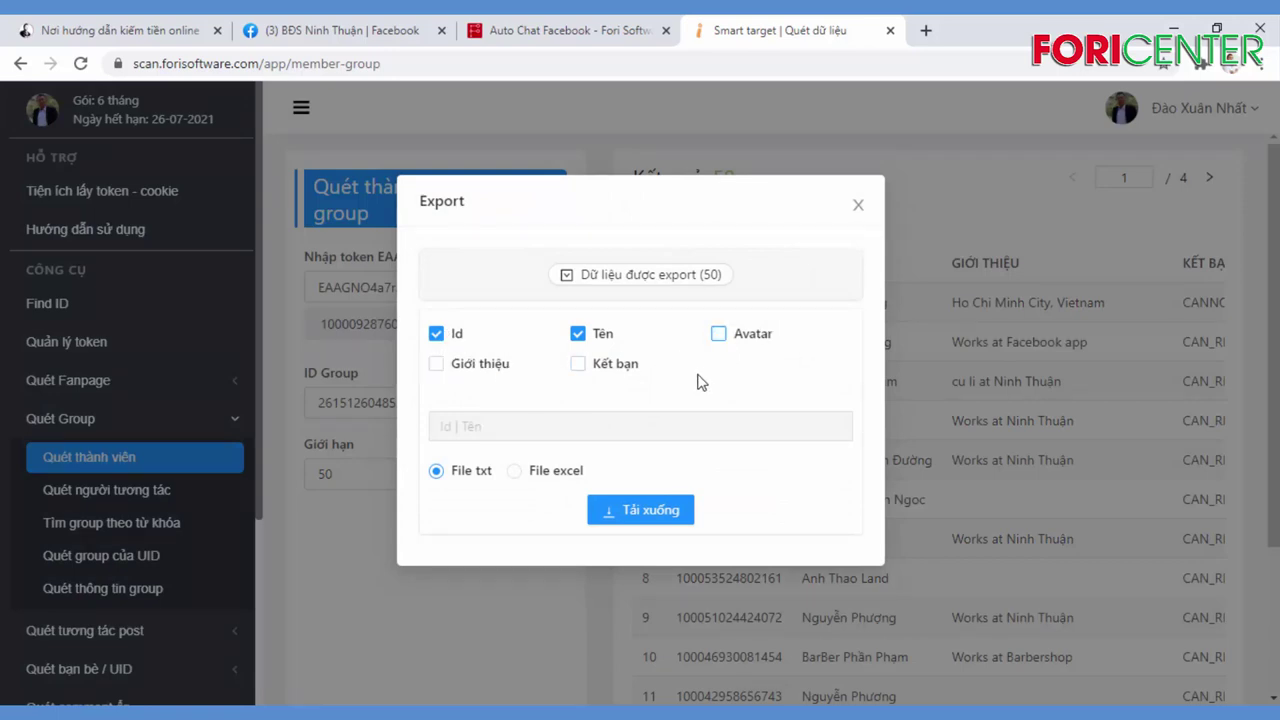
click(578, 334)
click(642, 513)
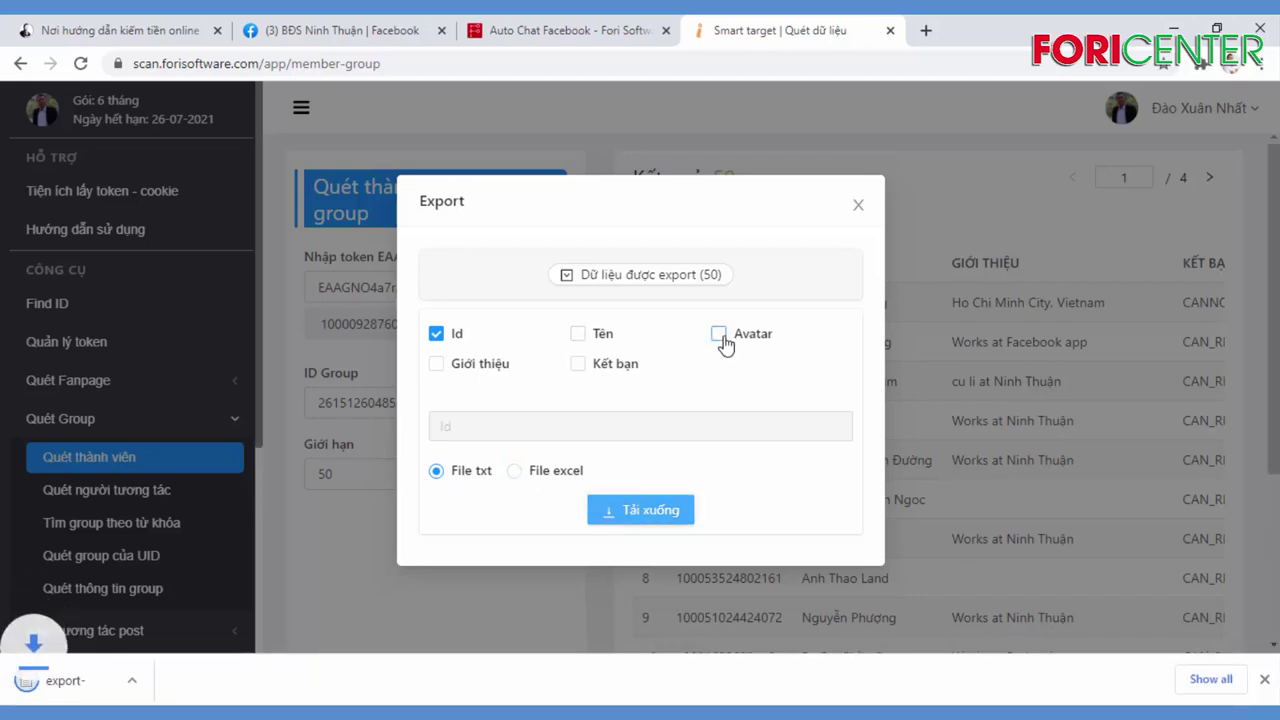
click(857, 204)
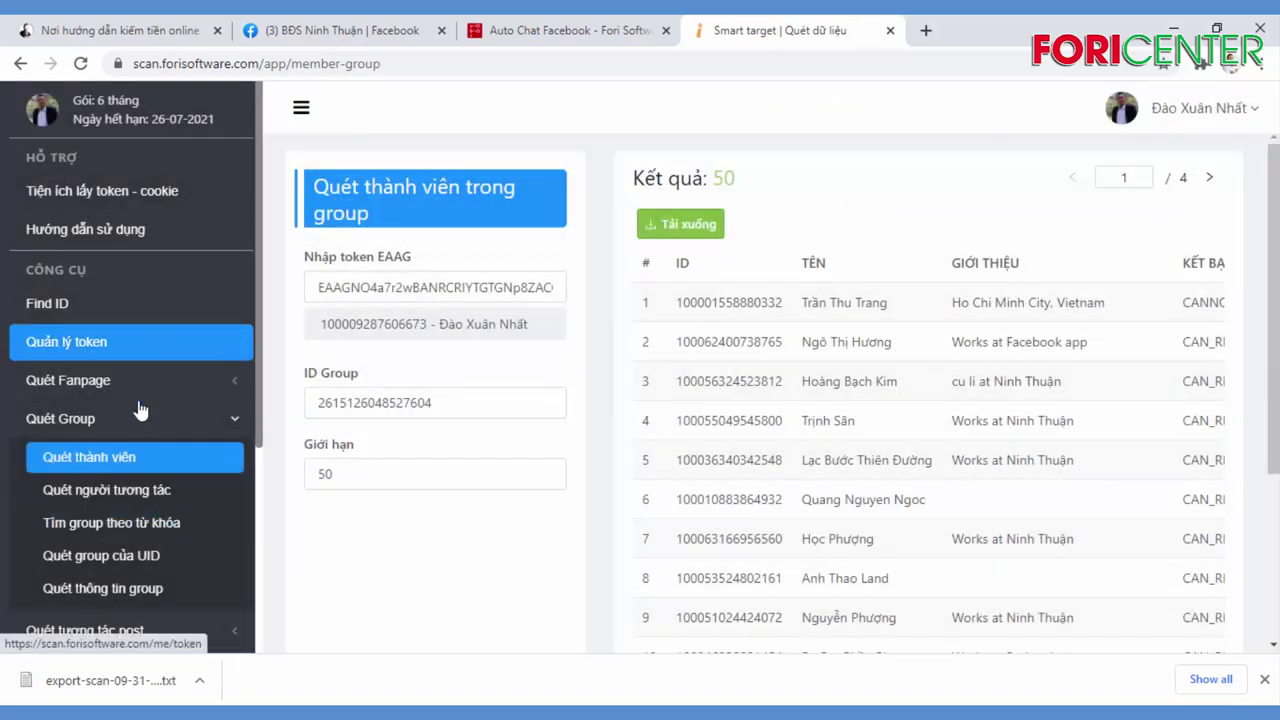
Step: Open the Convert uid -> số điện thoại tool for scanning the phone numbers of UIDs
scroll(140, 430, down, 1)
click(157, 243)
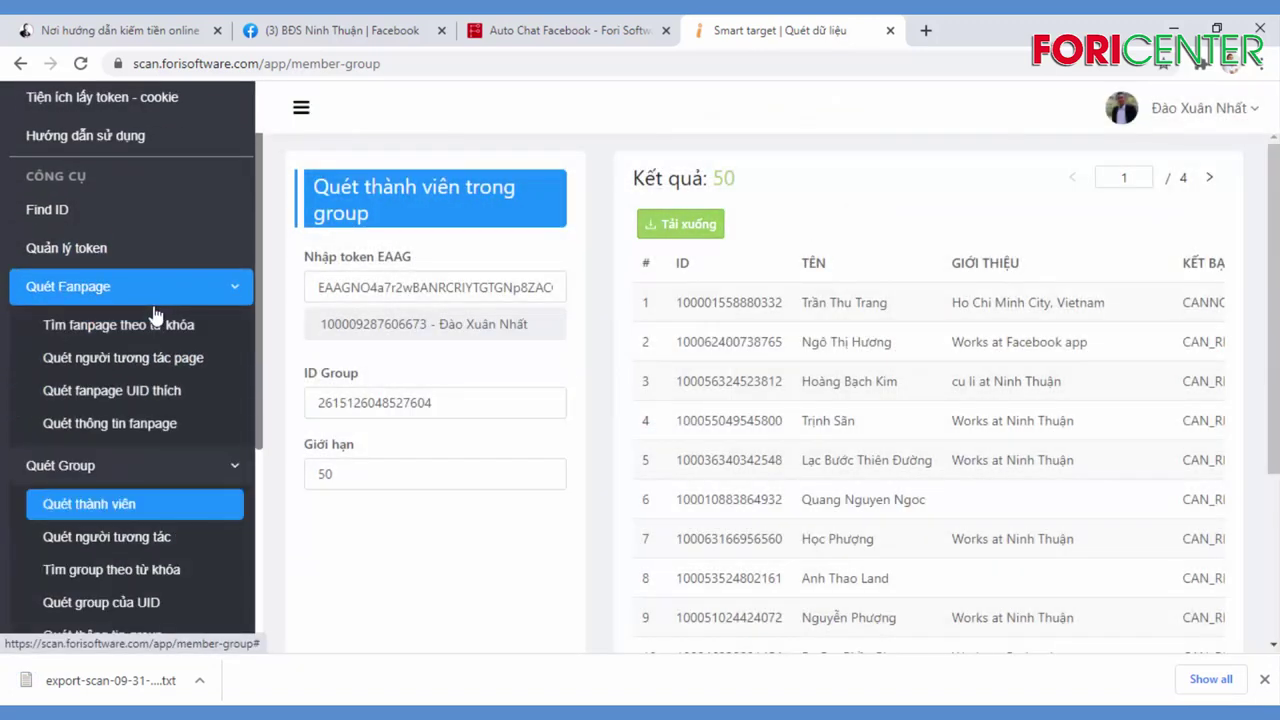
scroll(163, 343, down, 4)
click(180, 311)
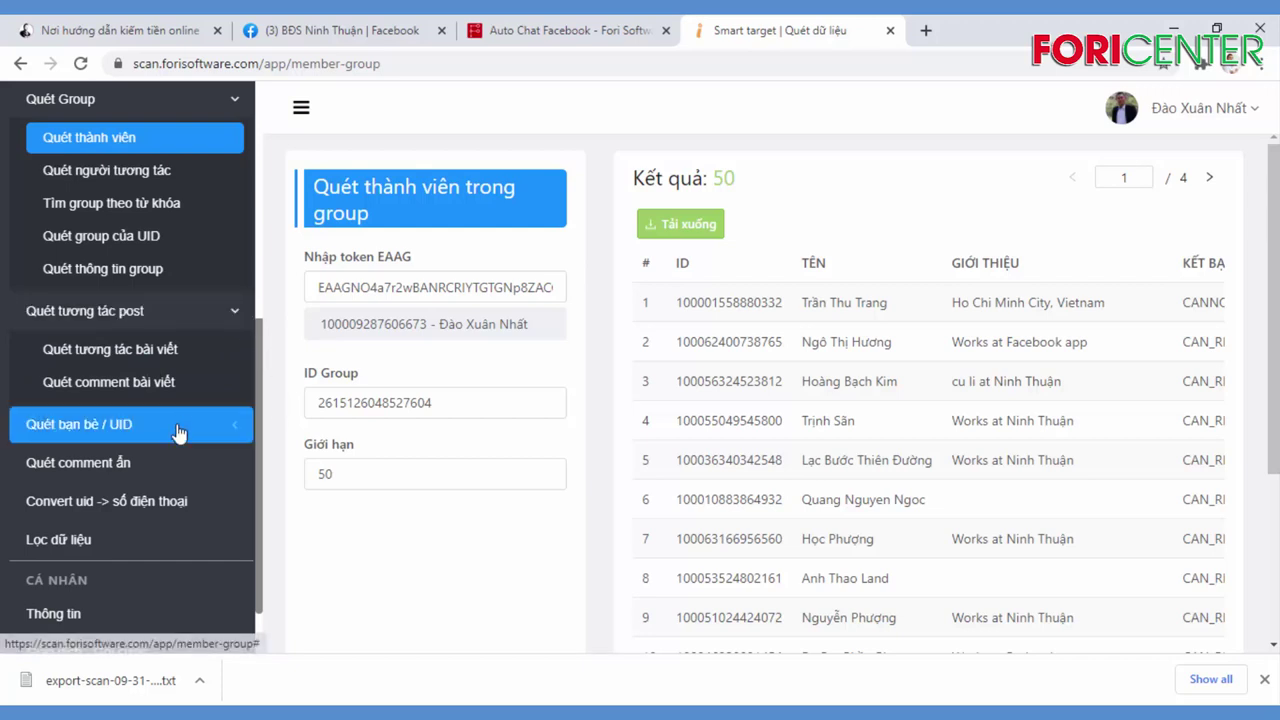
click(48, 518)
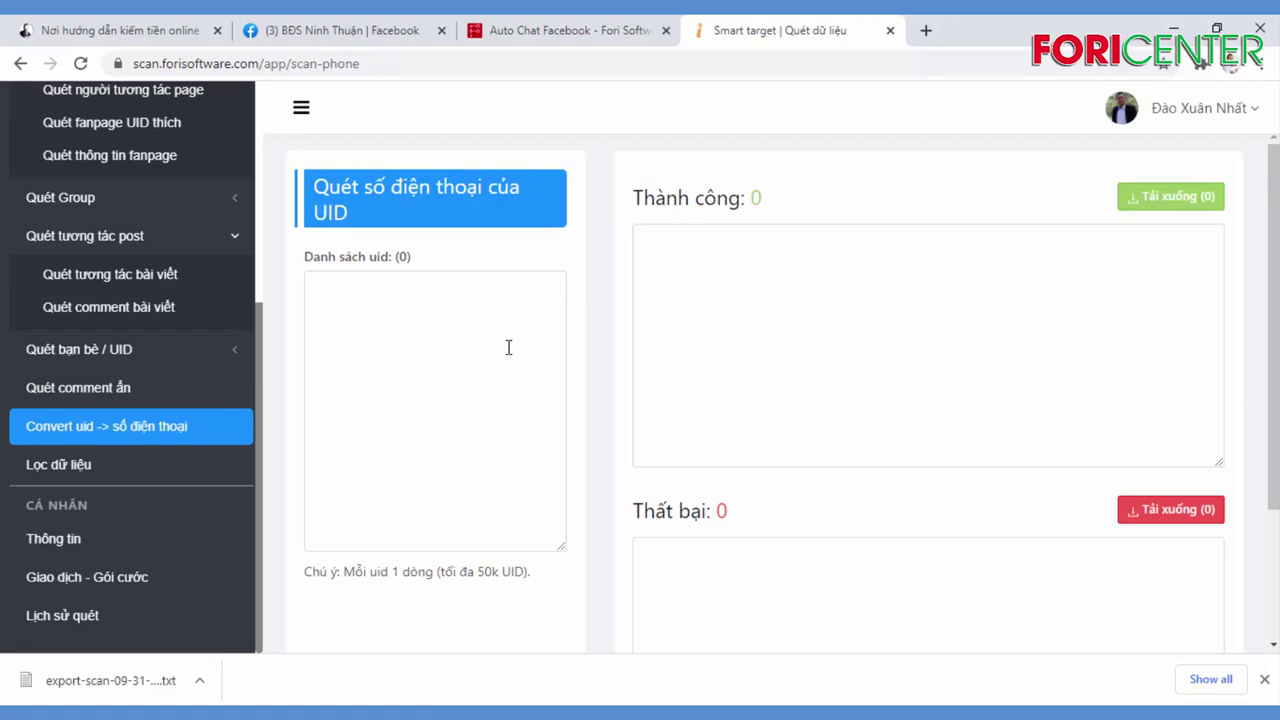
Step: Copy all the IDs from the exported txt file and paste them into the UID list of the phone number scan
click(199, 679)
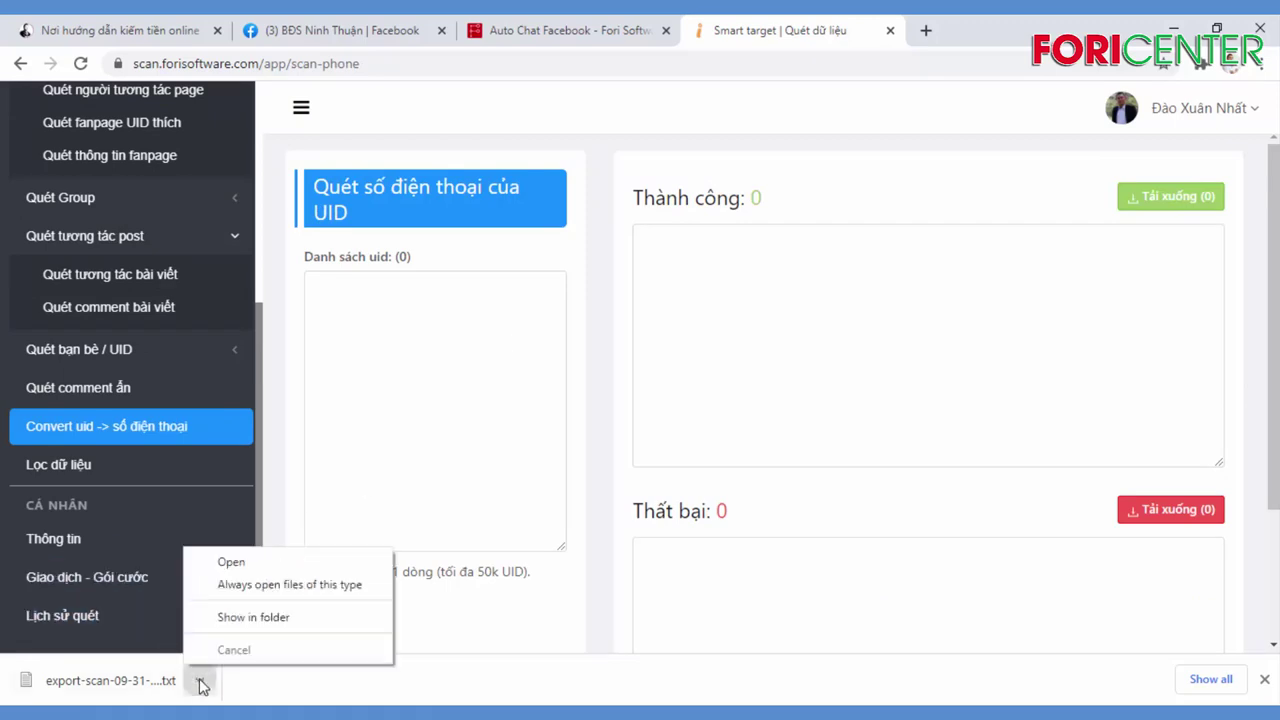
click(240, 562)
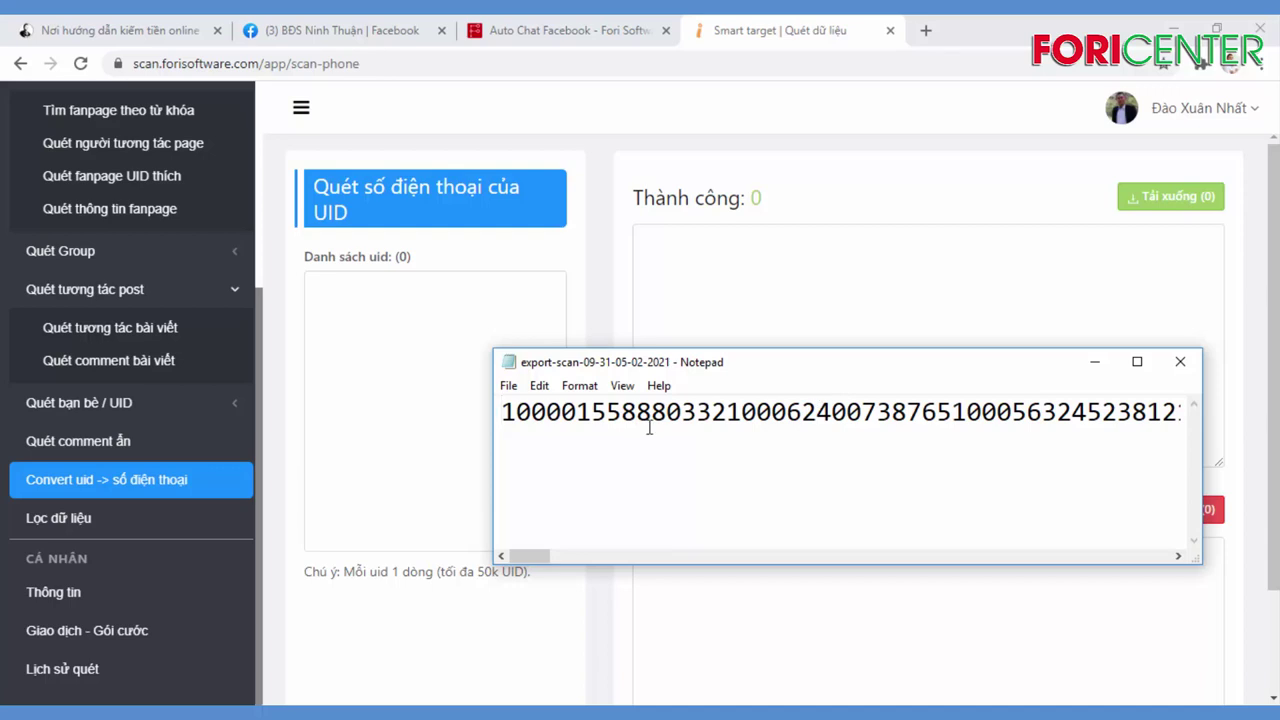
key(ctrl+a)
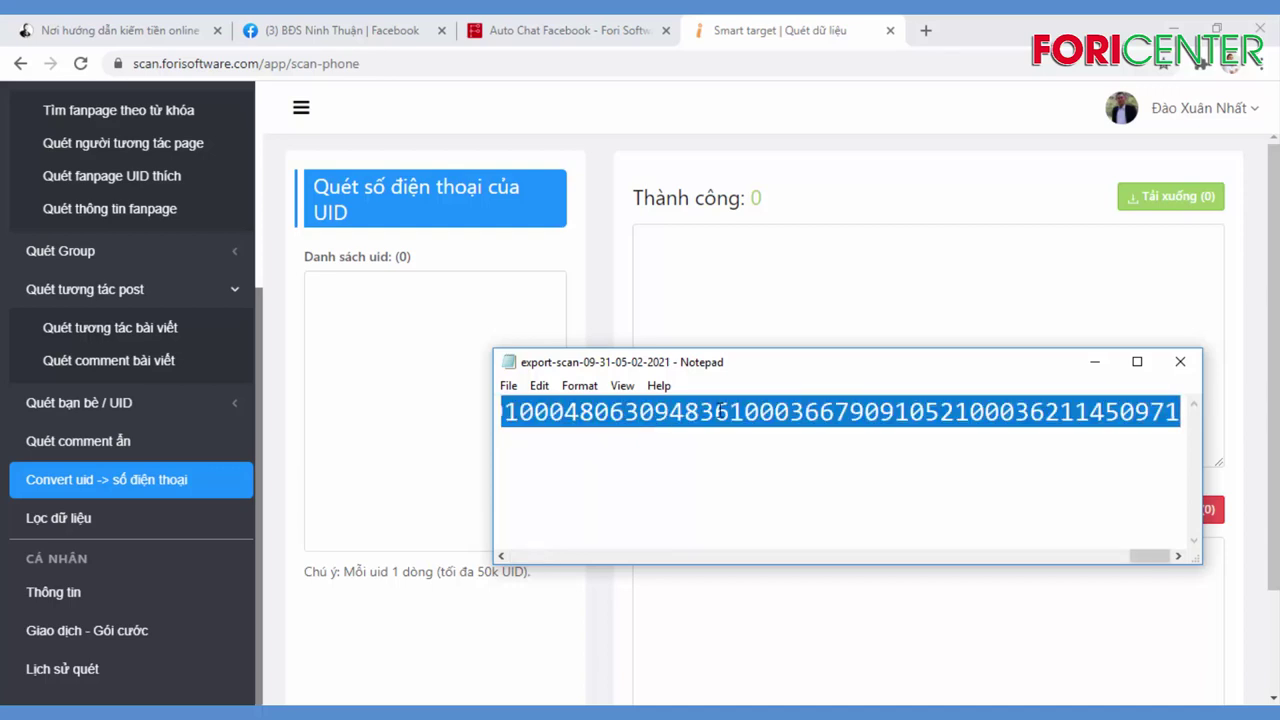
click(1095, 361)
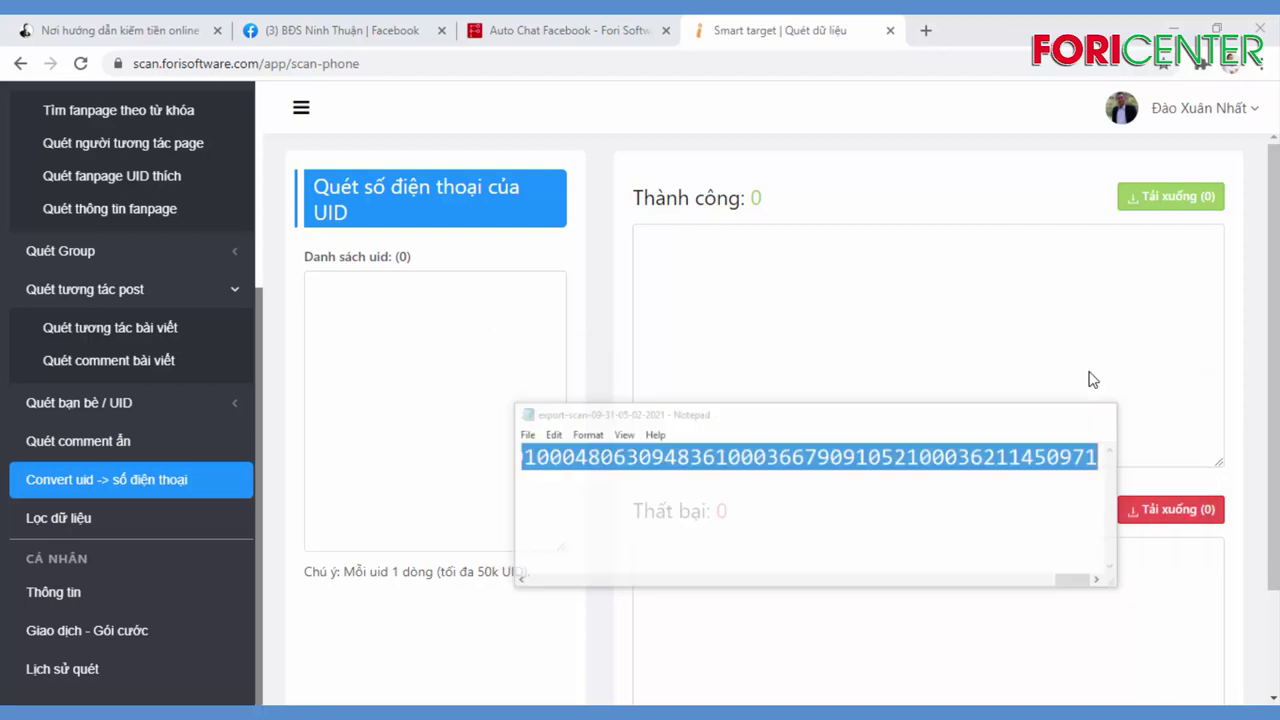
click(410, 300)
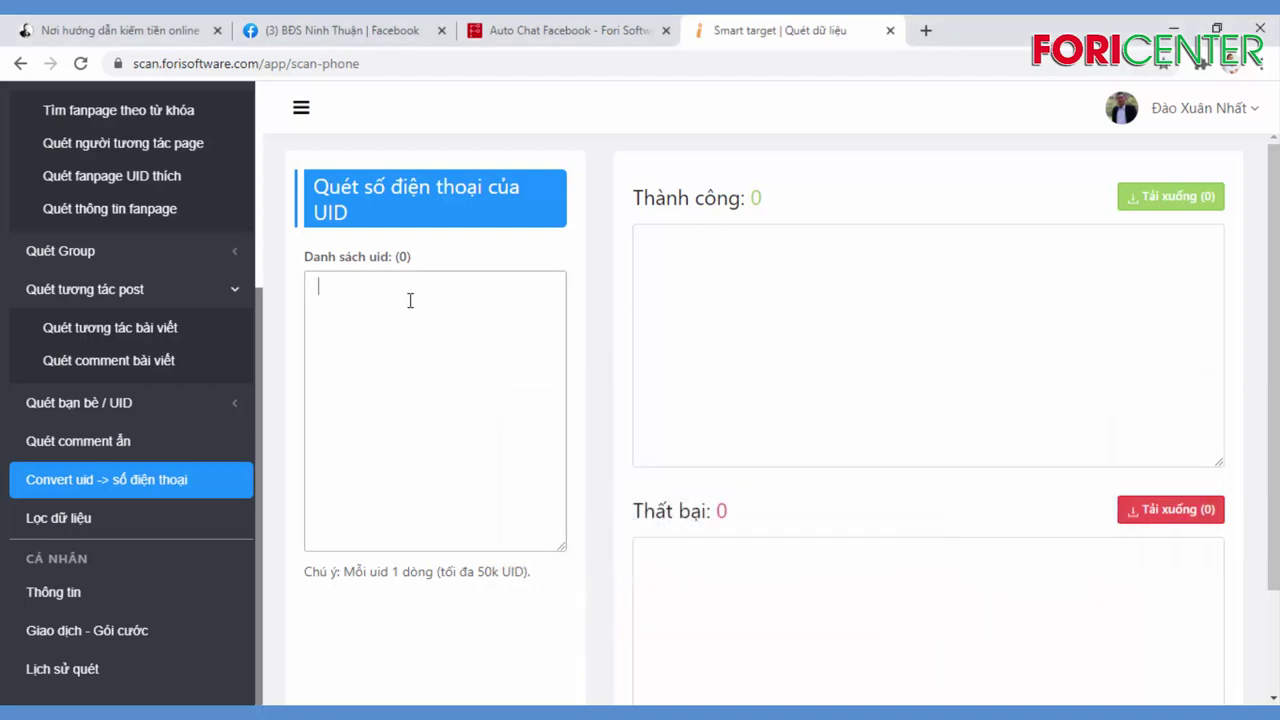
key(ctrl+v)
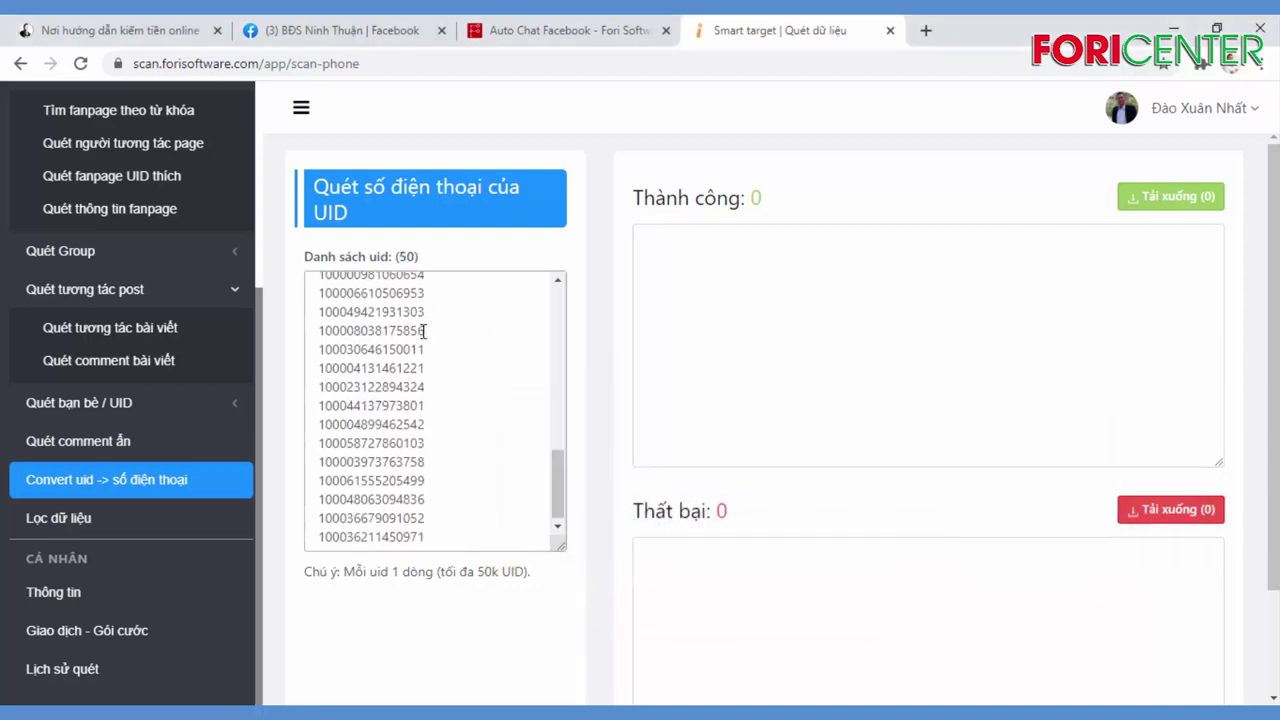
Step: Run the phone number scan on the pasted UID list
scroll(443, 371, down, 2)
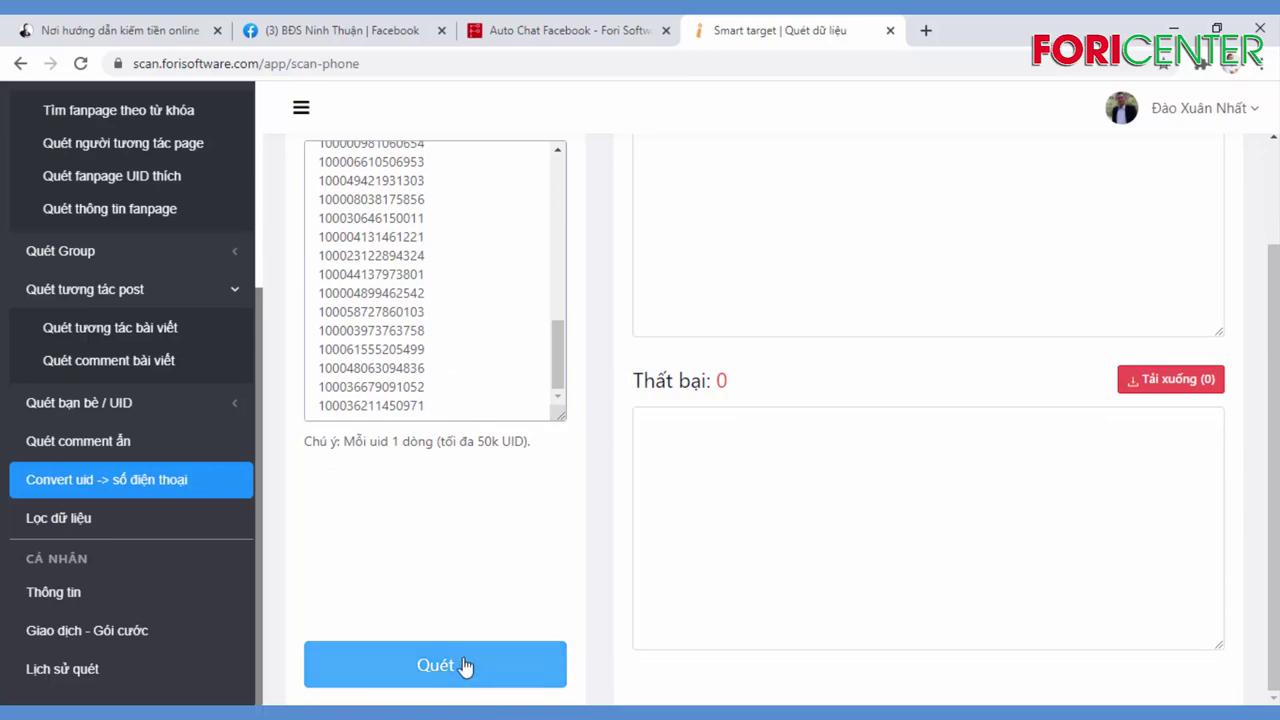
scroll(474, 540, up, 2)
scroll(474, 540, down, 2)
click(468, 648)
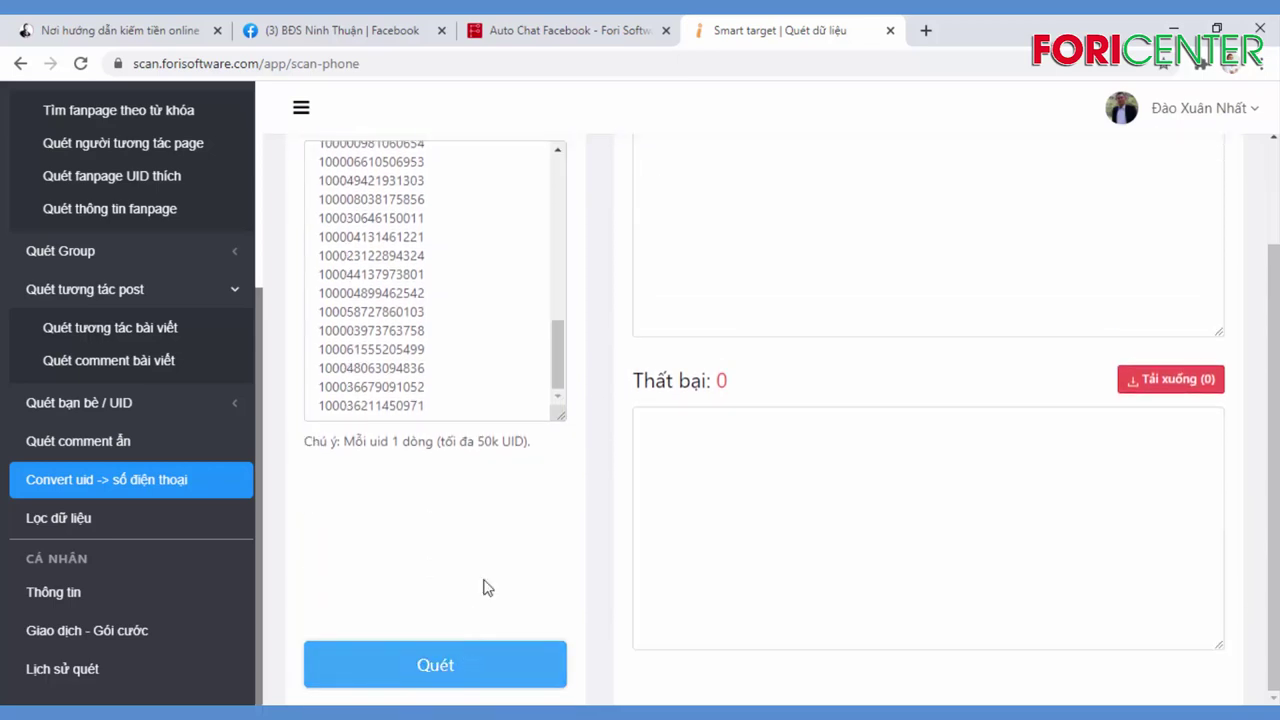
Step: Examine the scan results, comparing the submitted UIDs with the successful entries' phone numbers and carriers
scroll(925, 450, up, 2)
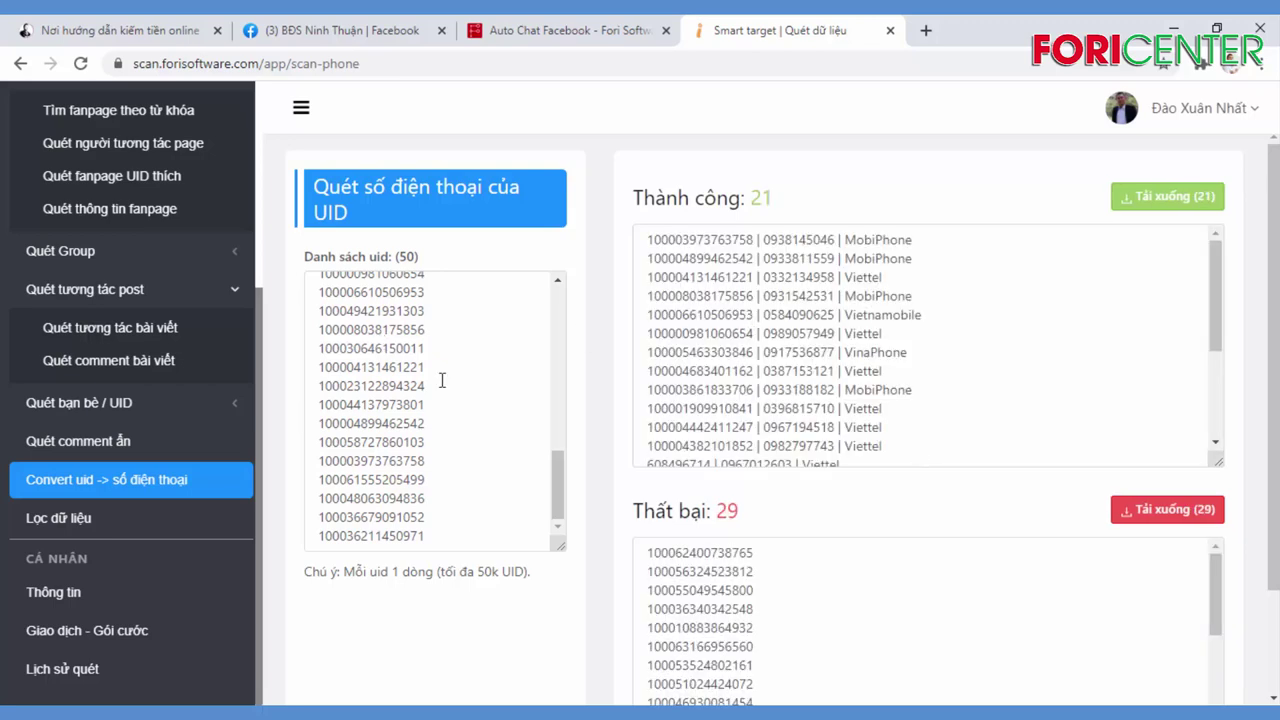
scroll(441, 380, up, 7)
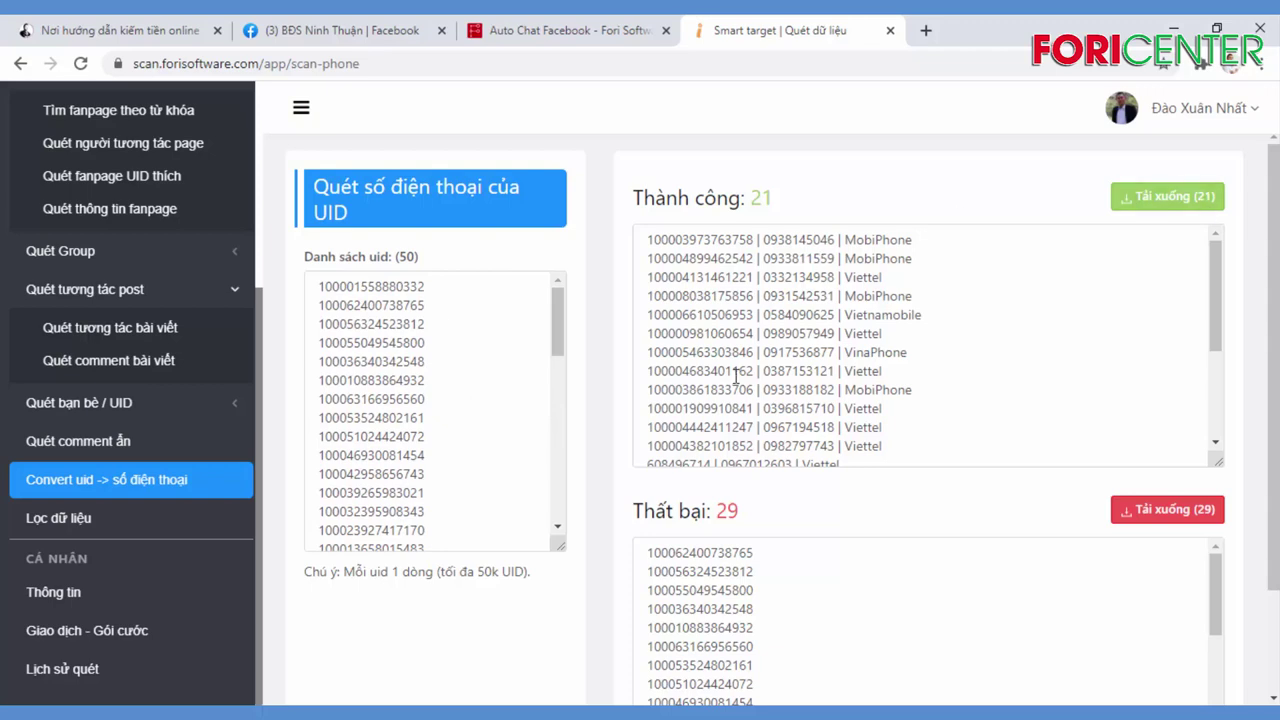
scroll(736, 375, down, 5)
scroll(971, 368, down, 3)
scroll(928, 383, up, 3)
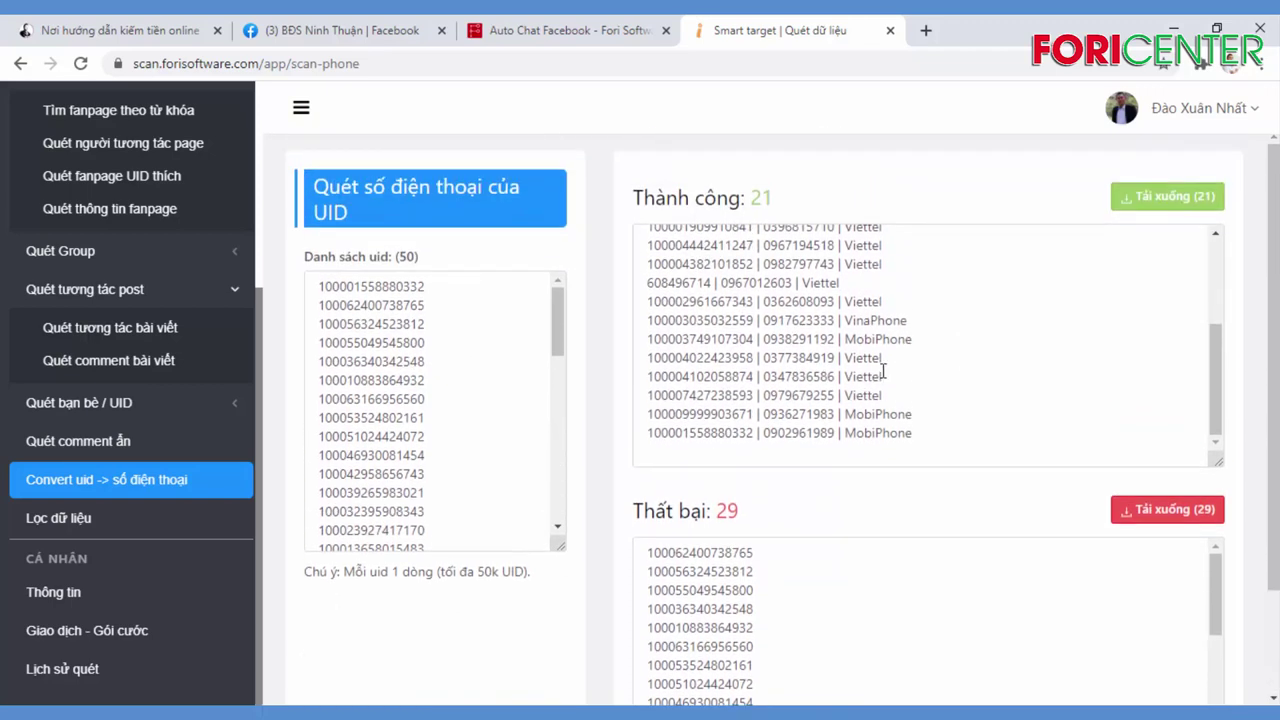
scroll(878, 371, up, 2)
drag(685, 240, 754, 240)
double_click(798, 240)
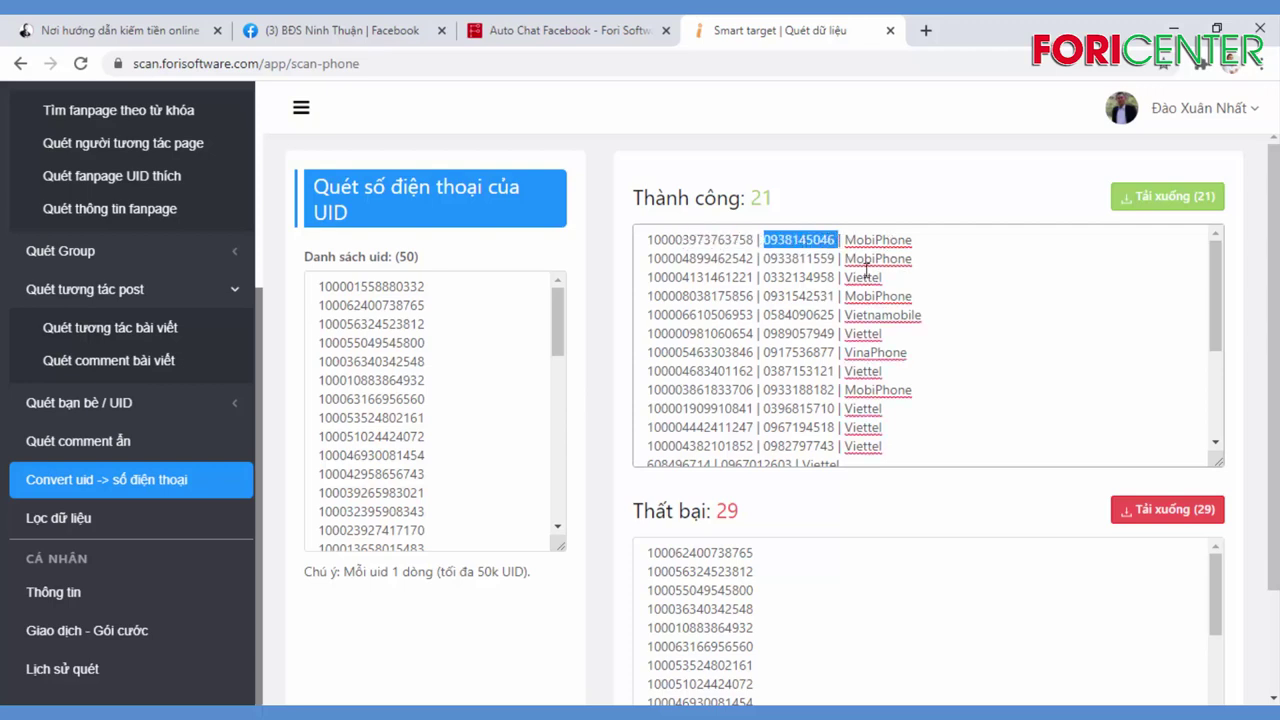
scroll(866, 270, down, 5)
scroll(808, 360, up, 2)
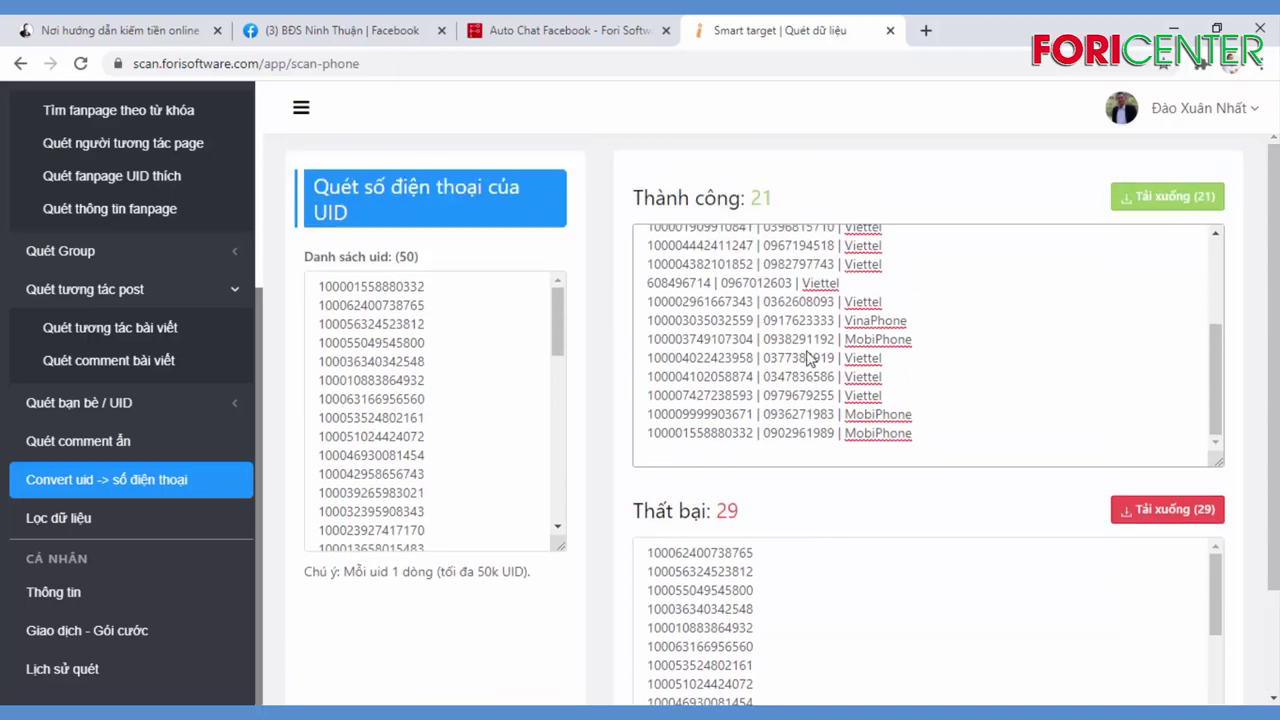
scroll(823, 361, up, 3)
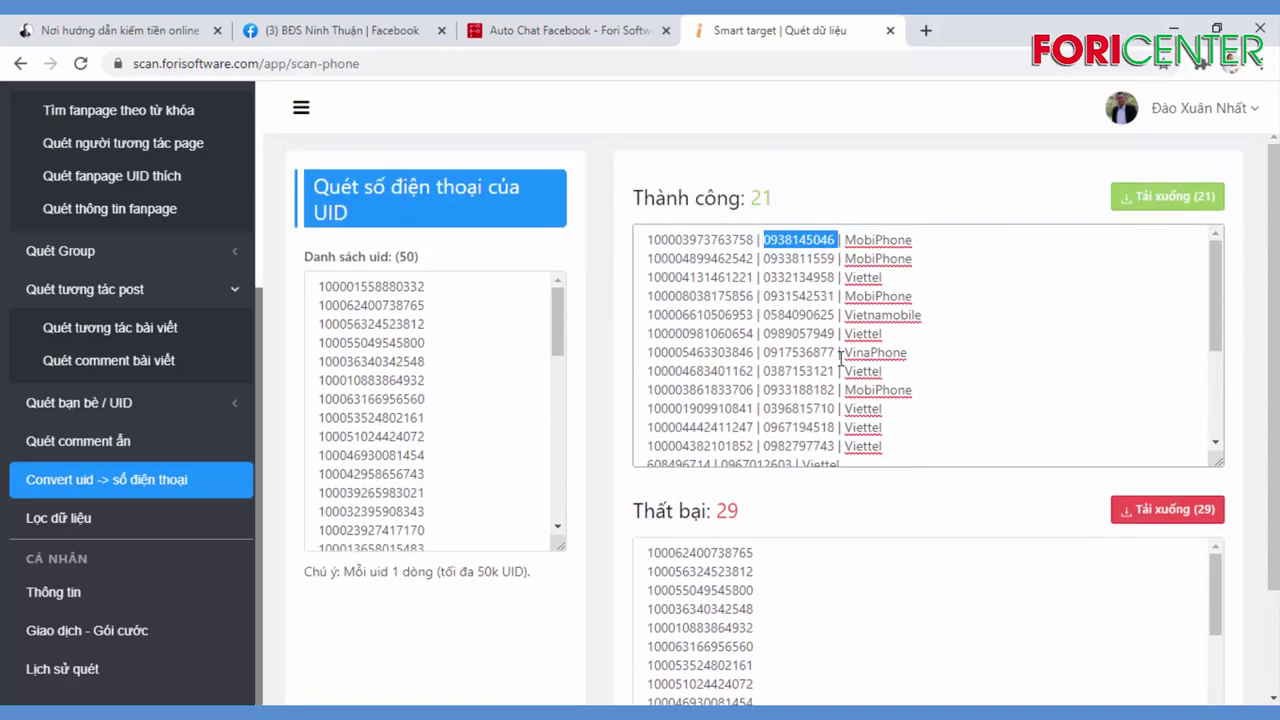
drag(1209, 292, 1183, 292)
Step: Switch to Facebook and search for "túi xách"
click(355, 33)
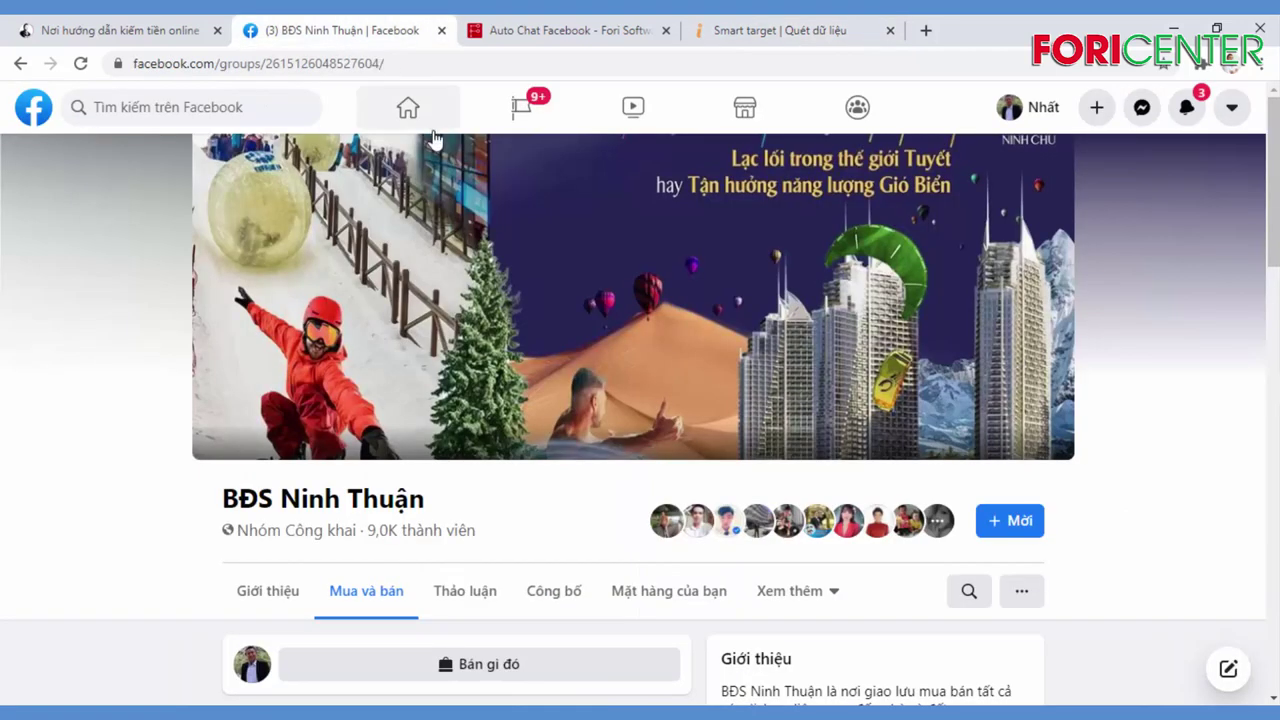
click(162, 100)
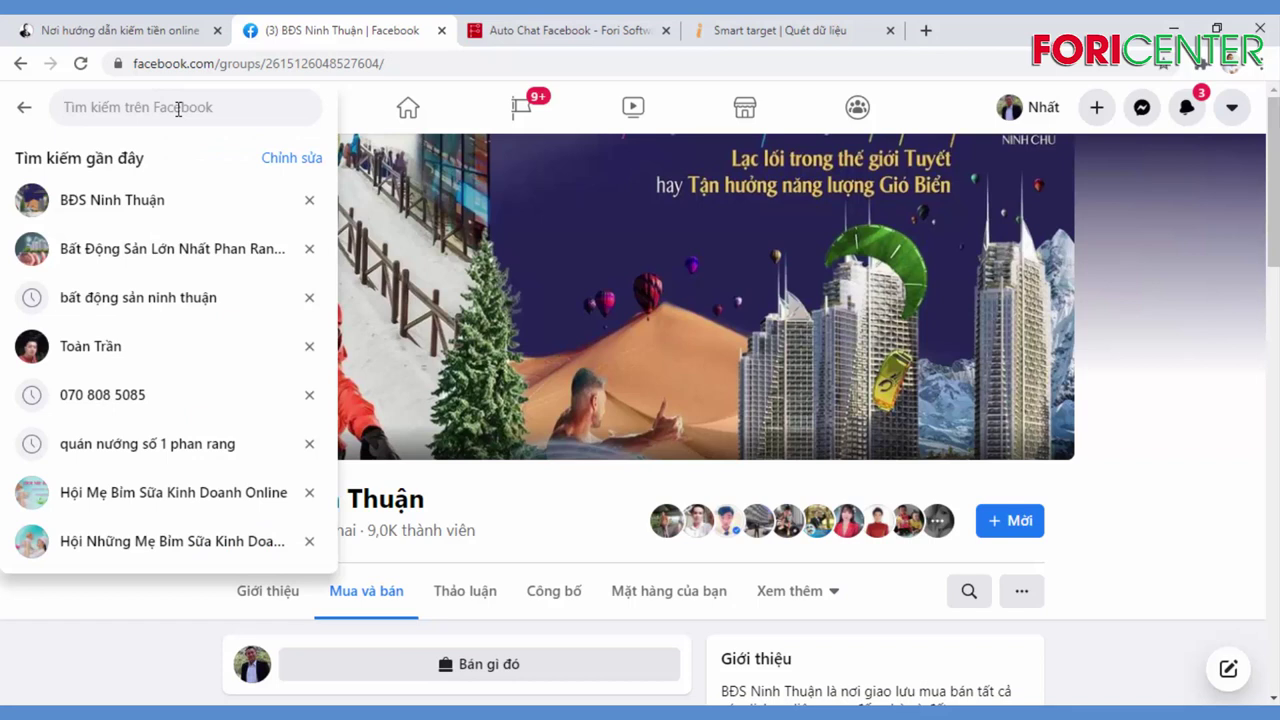
text(túi)
text( xachs)
key(Return)
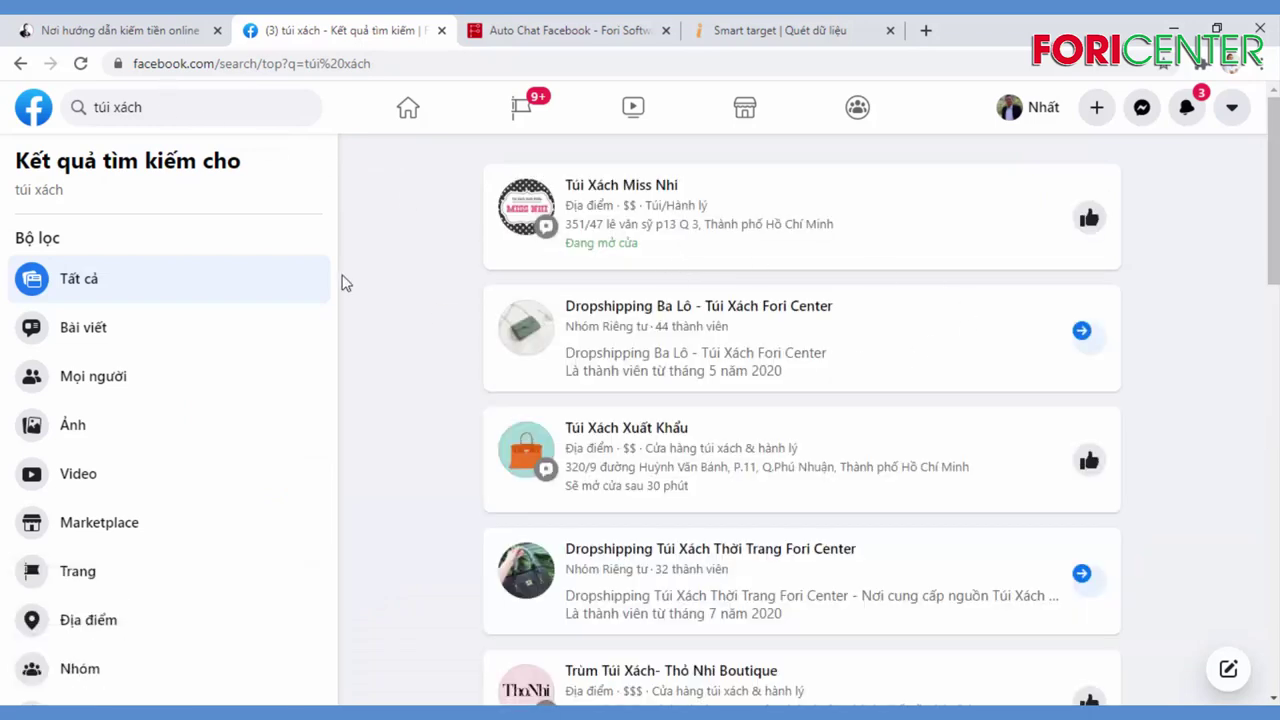
Step: Look over the túi xách search results and filter them to Video
scroll(624, 318, down, 3)
scroll(628, 325, up, 2)
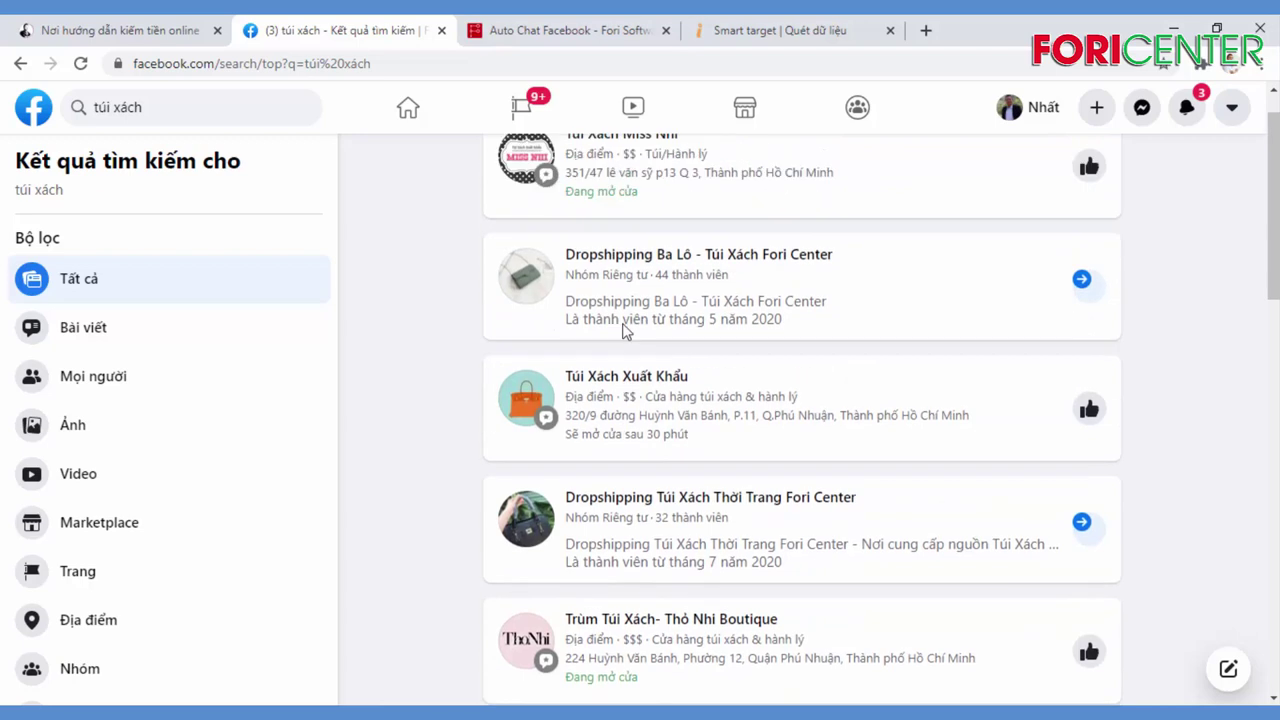
scroll(624, 330, up, 1)
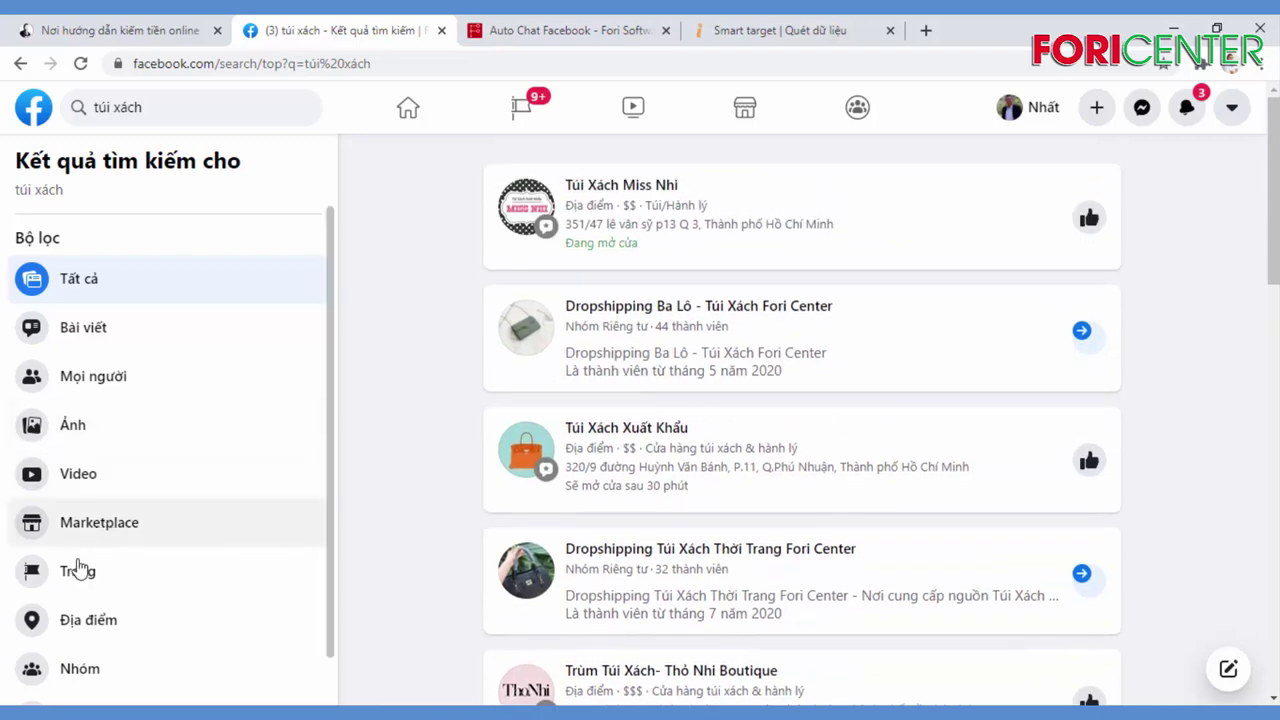
click(152, 328)
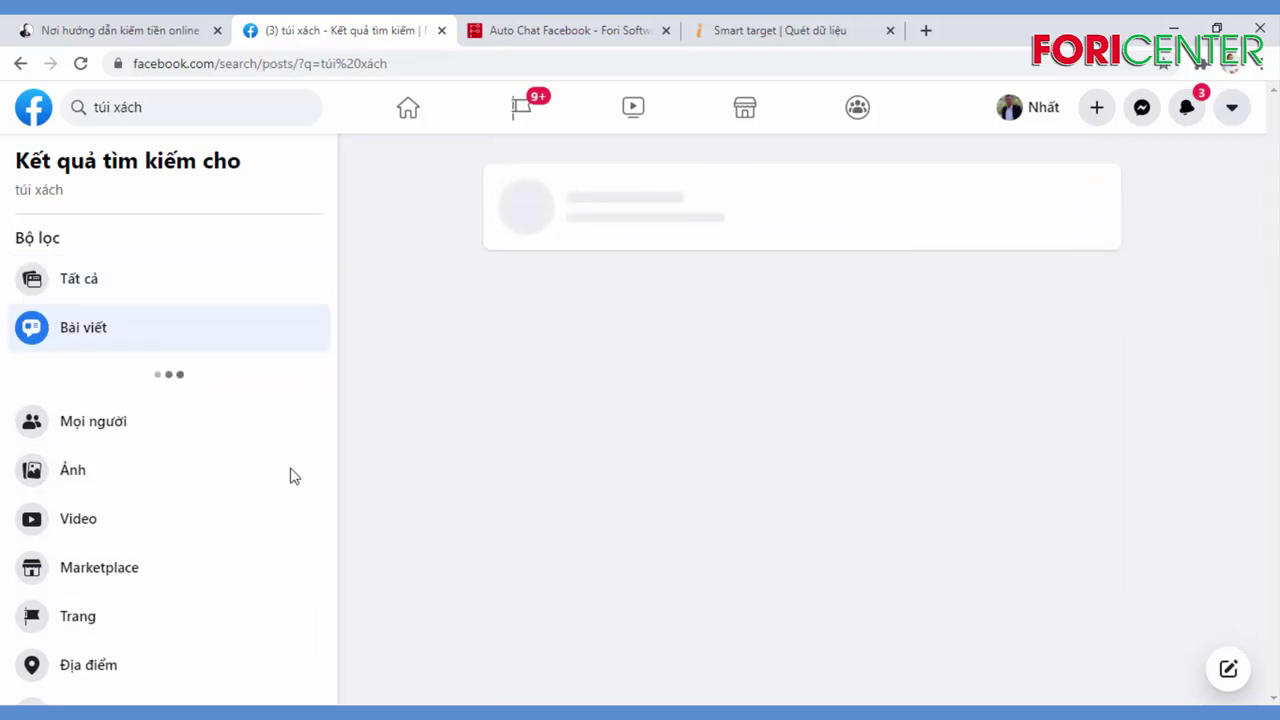
click(109, 517)
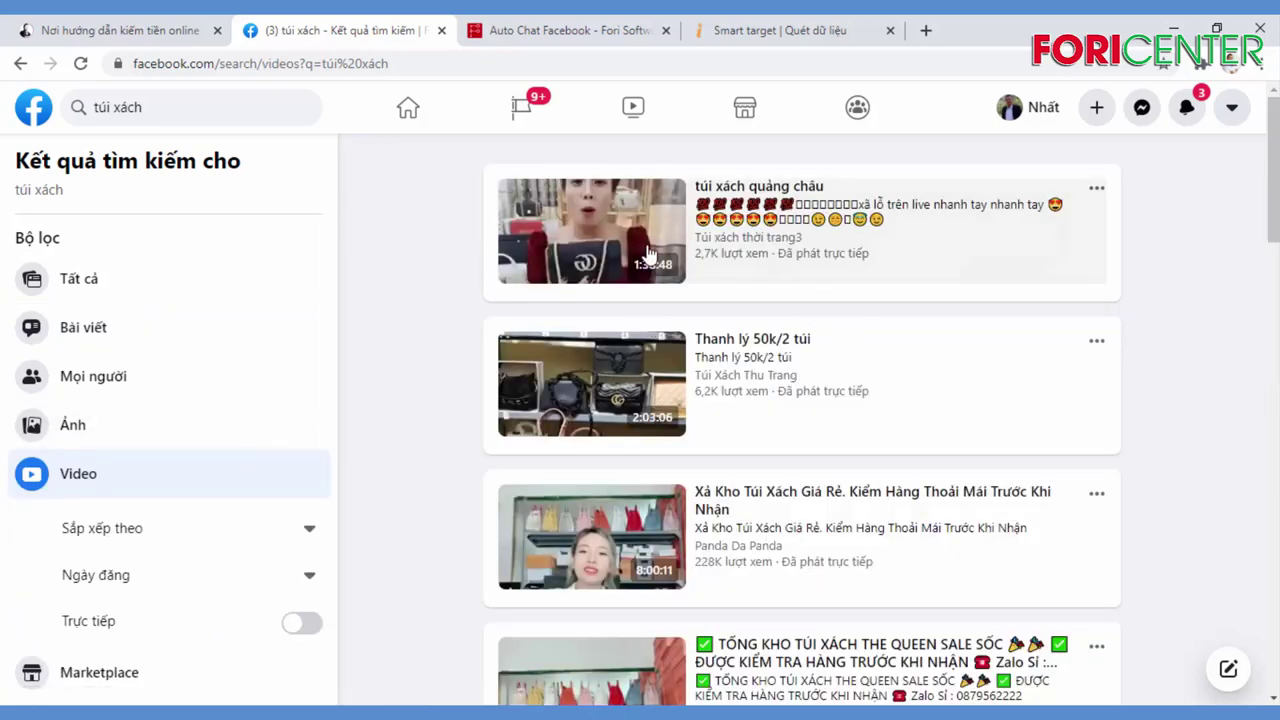
Step: Open the live video "túi xách quảng châu", pause it and check its reactions and comments
click(757, 189)
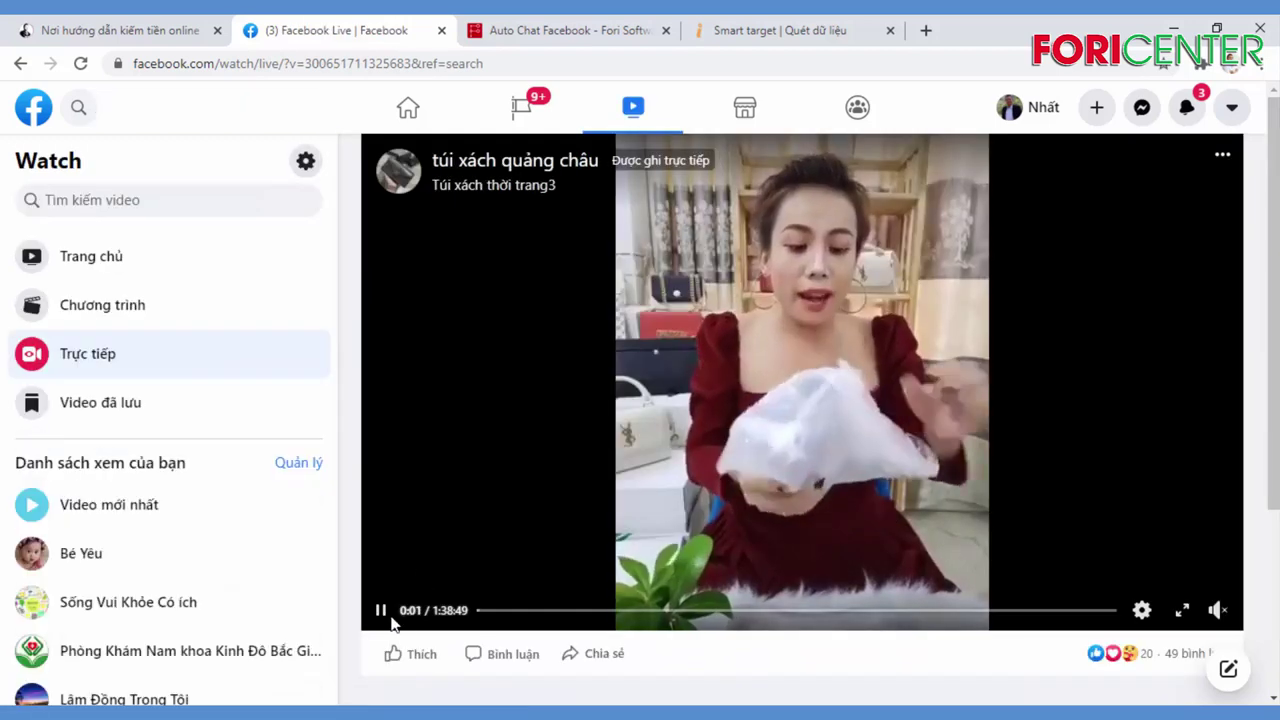
click(380, 612)
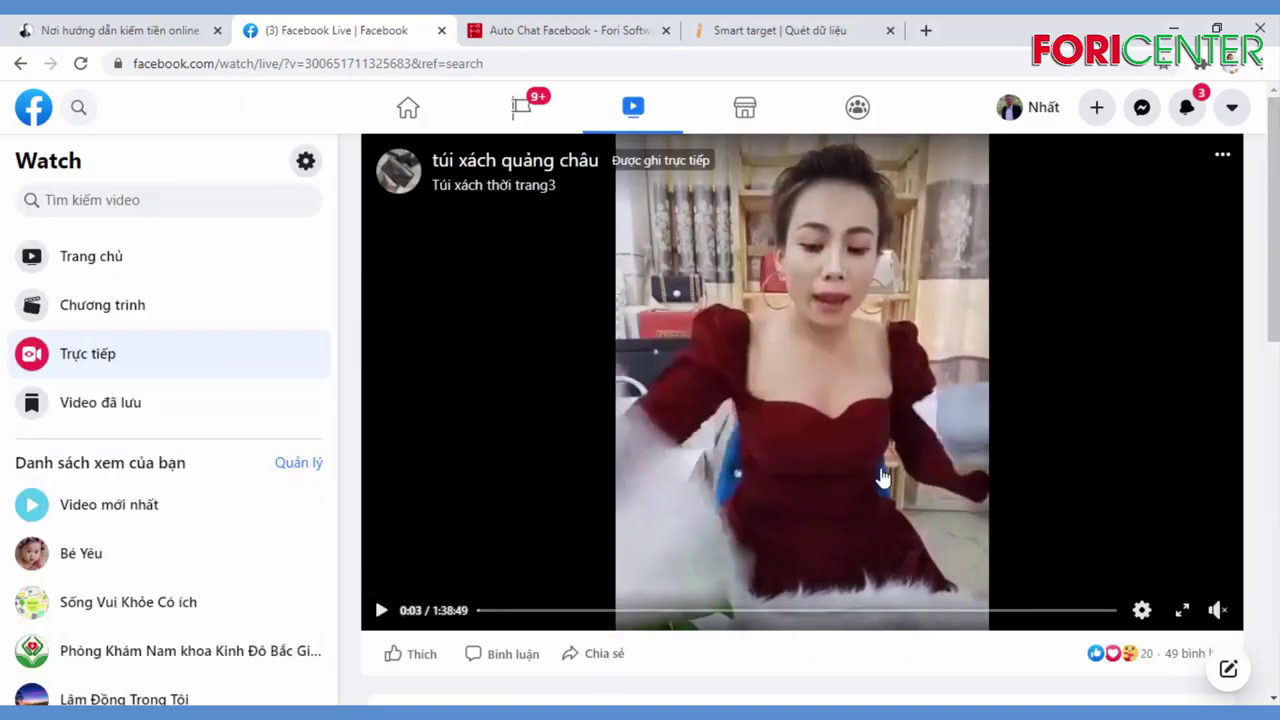
scroll(885, 477, down, 2)
scroll(528, 286, up, 1)
Step: Return to the túi xách video results, open the live video "Thanh lý 50k/2 túi" and check its reactions and comments
click(20, 63)
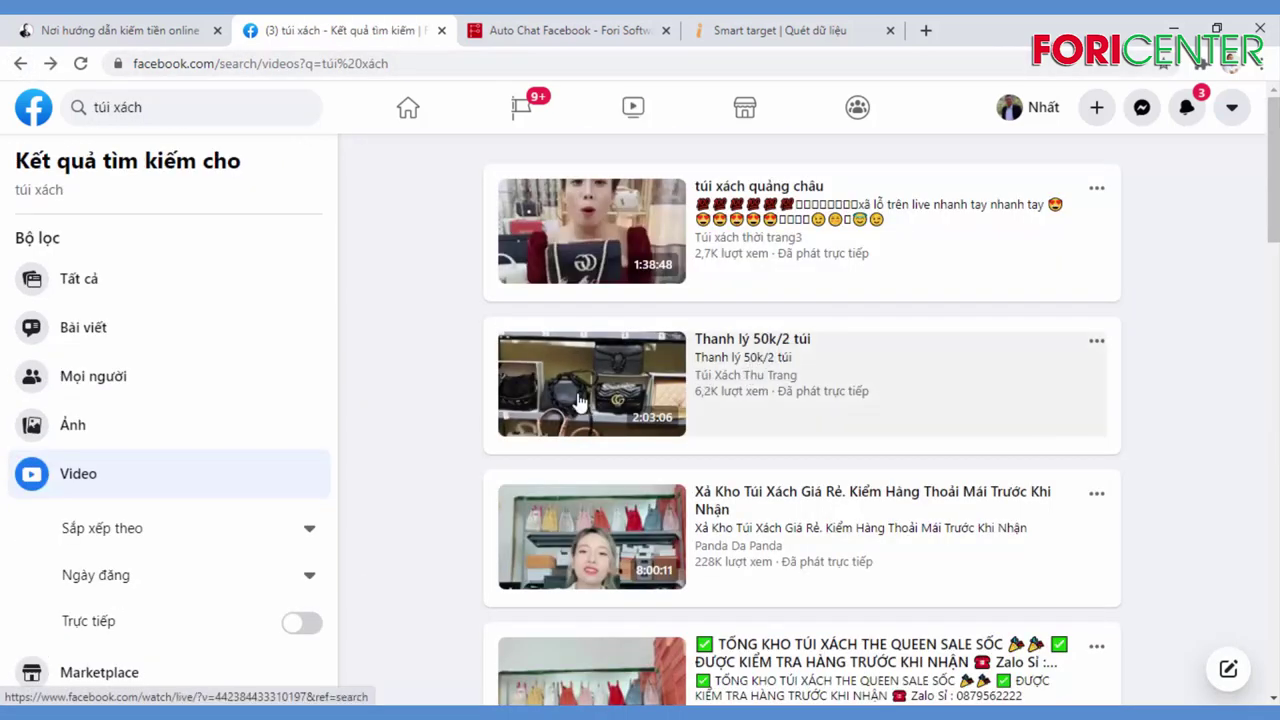
click(880, 378)
scroll(843, 411, down, 3)
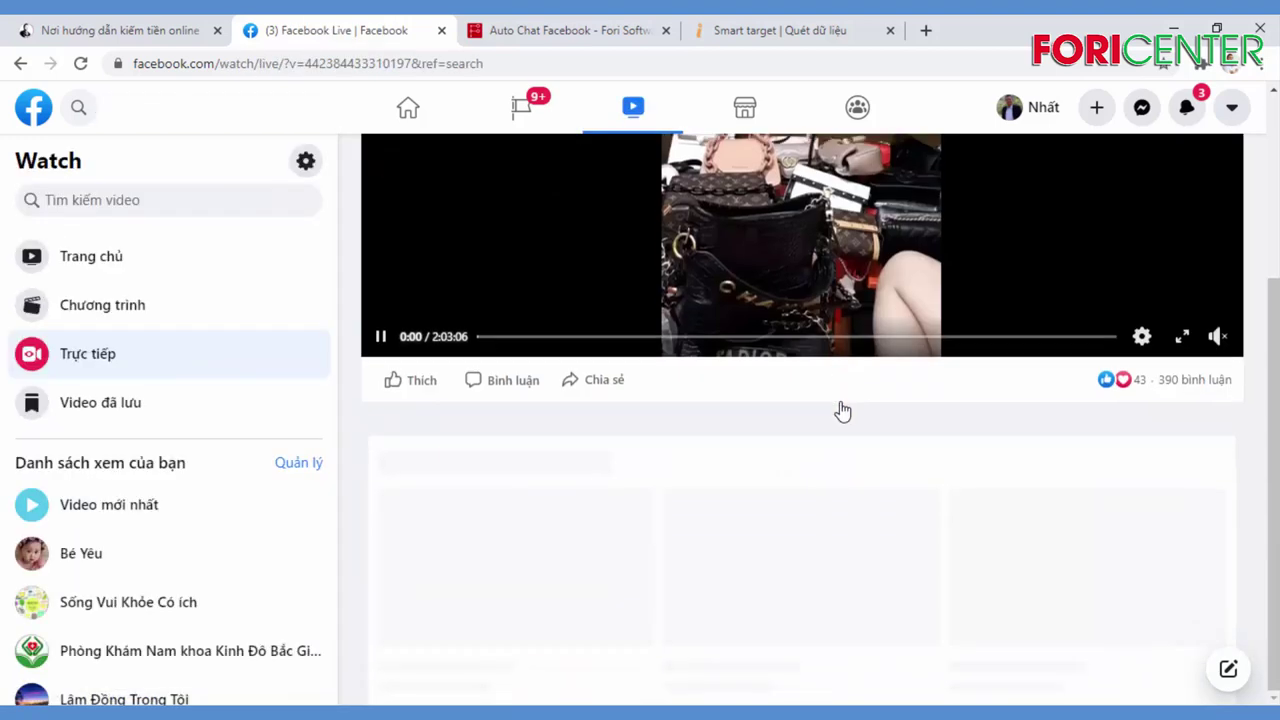
scroll(977, 432, up, 2)
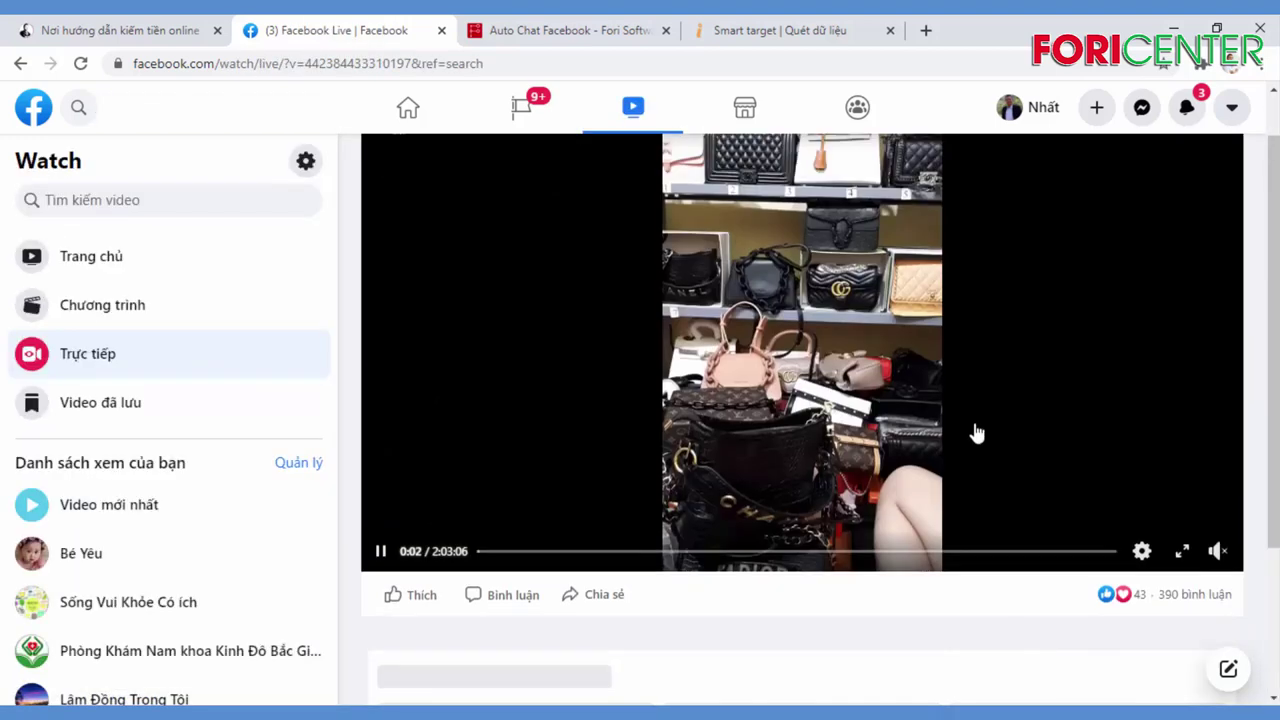
scroll(906, 391, down, 2)
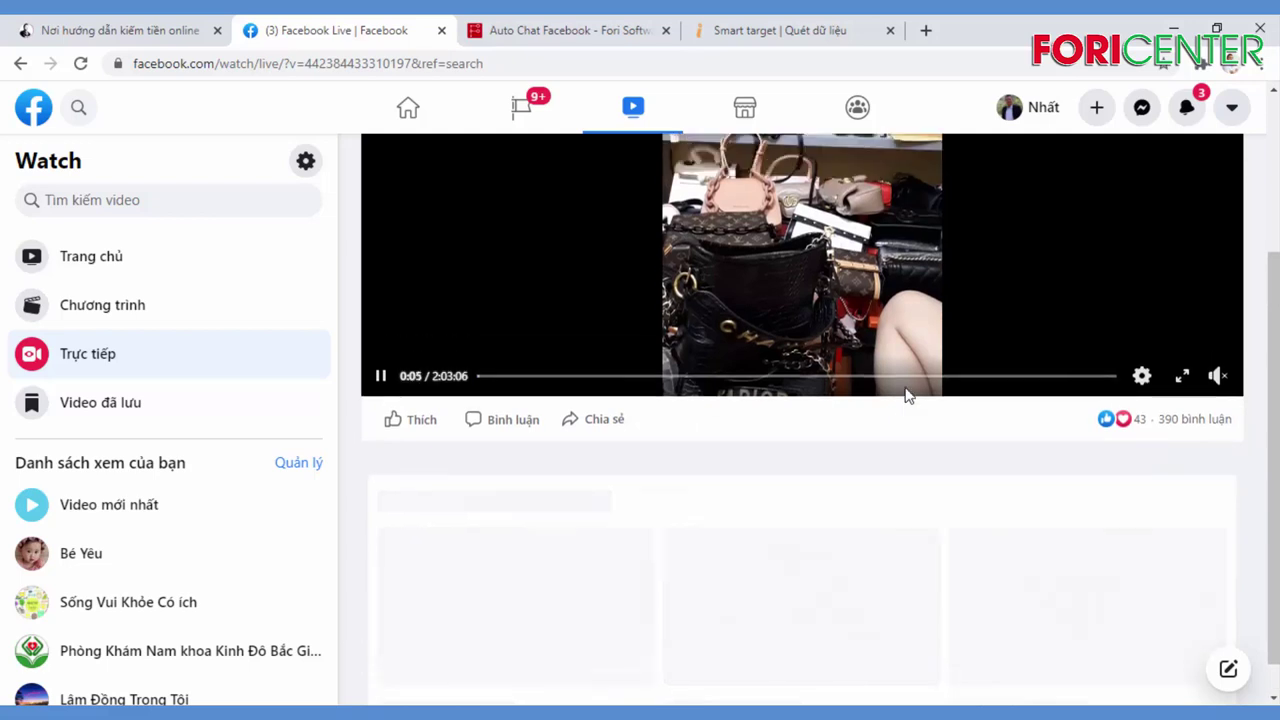
scroll(906, 395, up, 2)
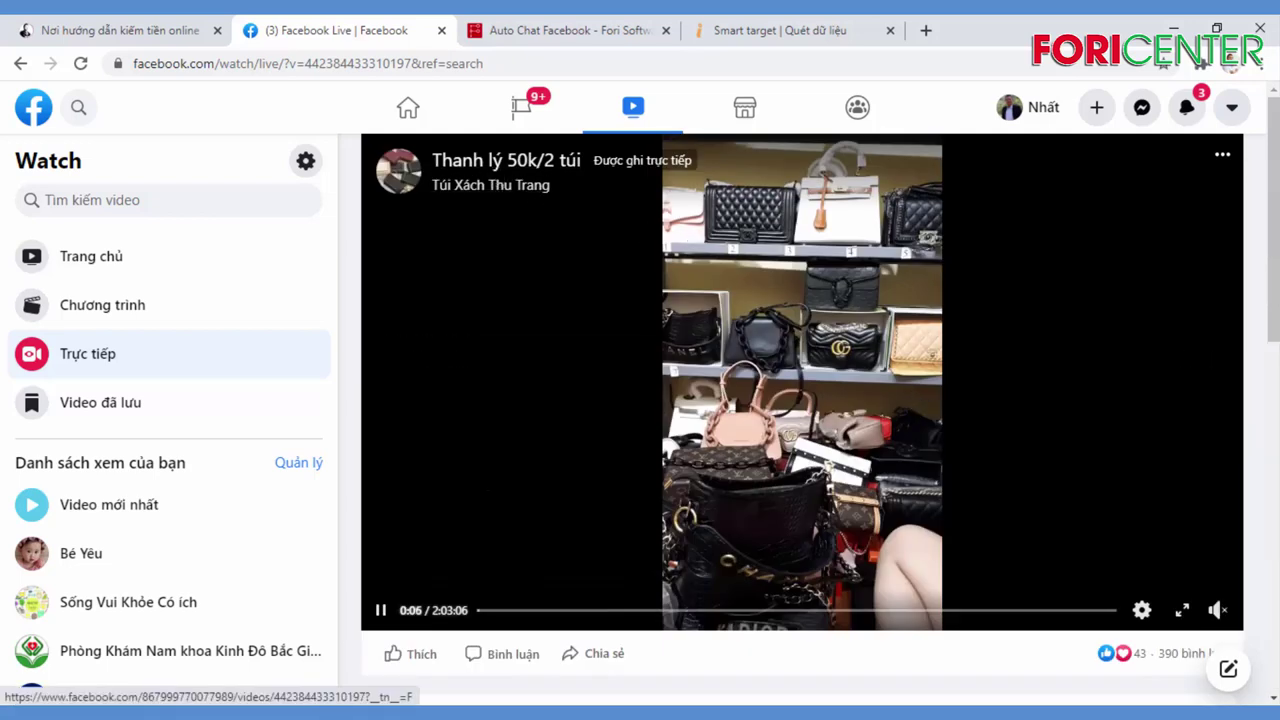
scroll(663, 332, down, 2)
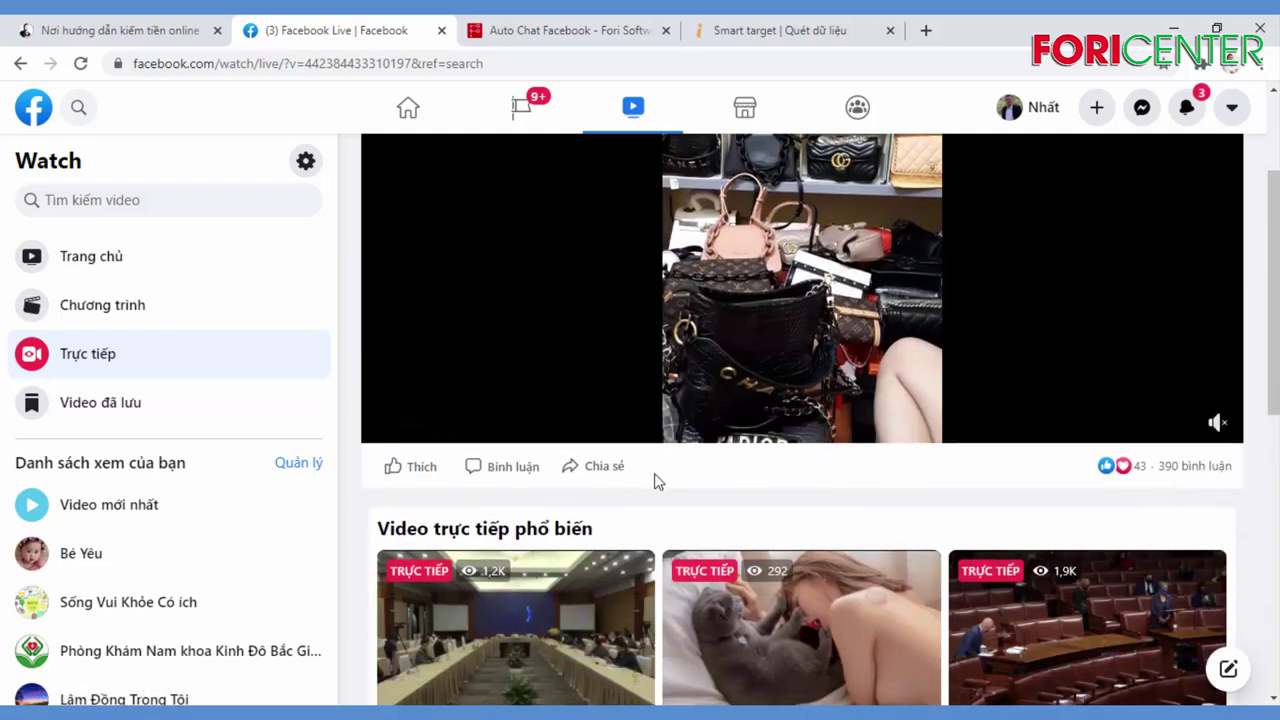
scroll(657, 271, up, 2)
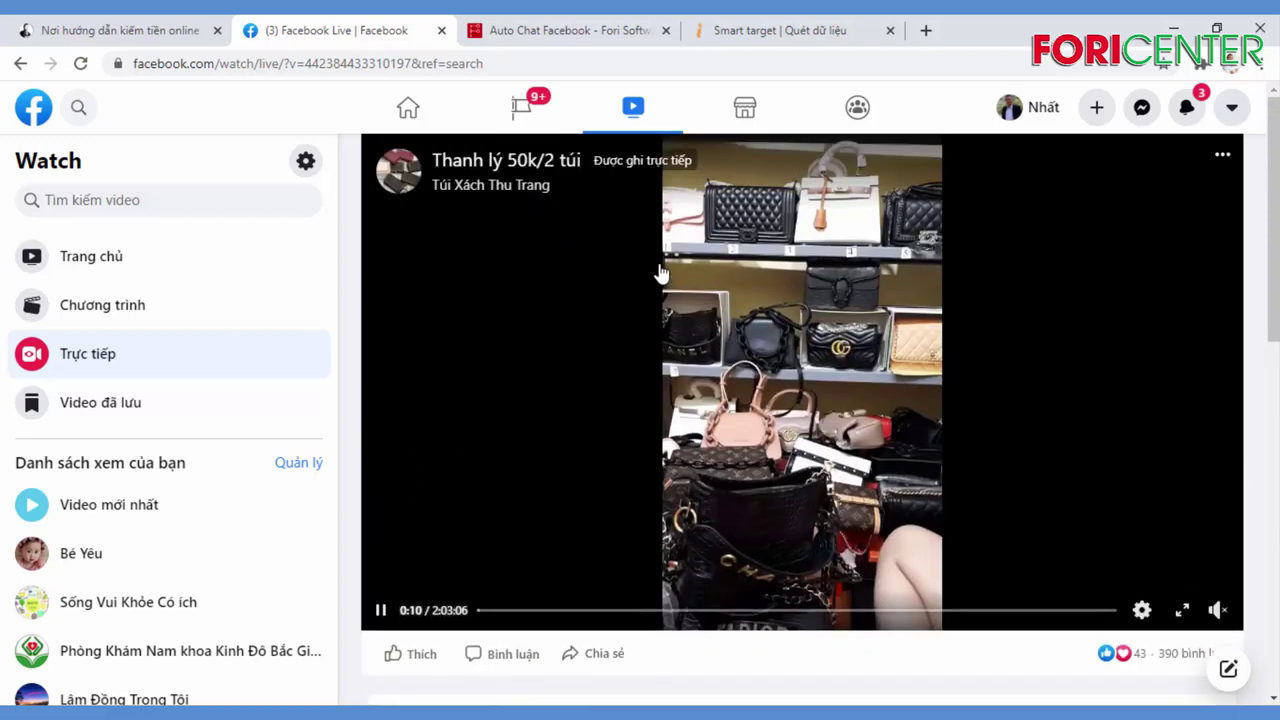
Step: Open the "Thanh lý 50k/2 túi" video on its own page and copy its link
click(657, 271)
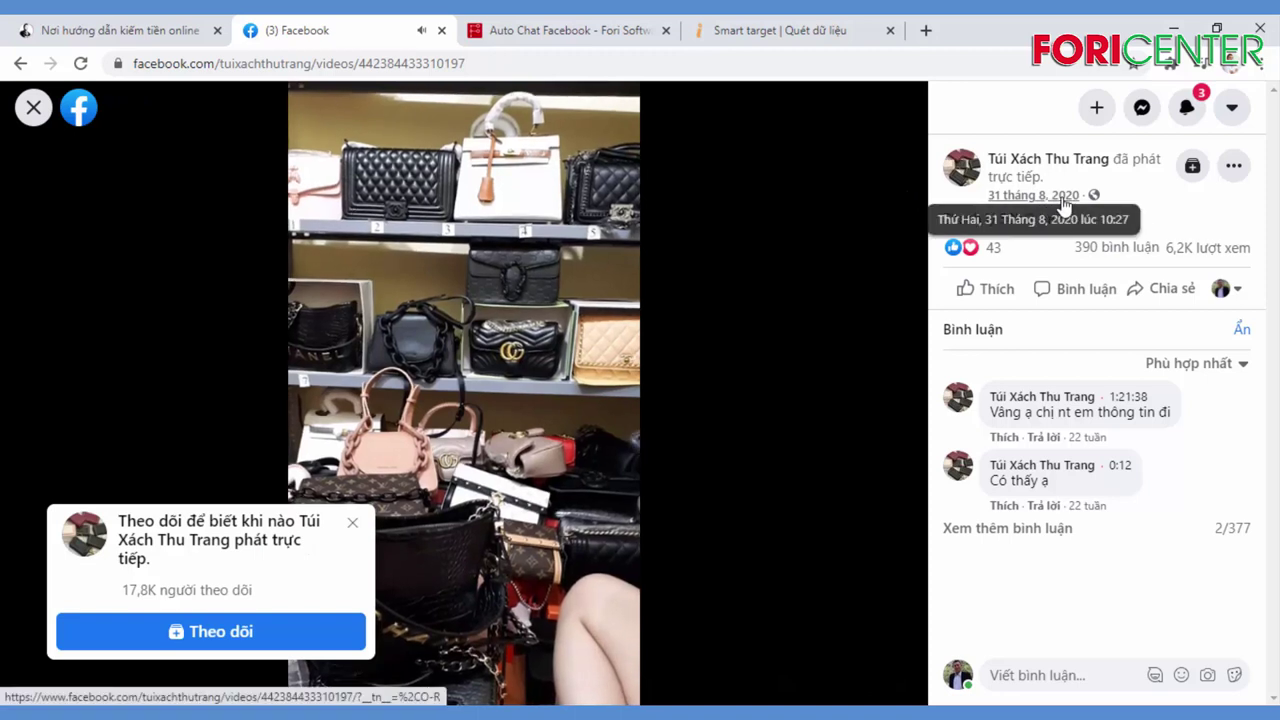
click(1056, 204)
click(415, 63)
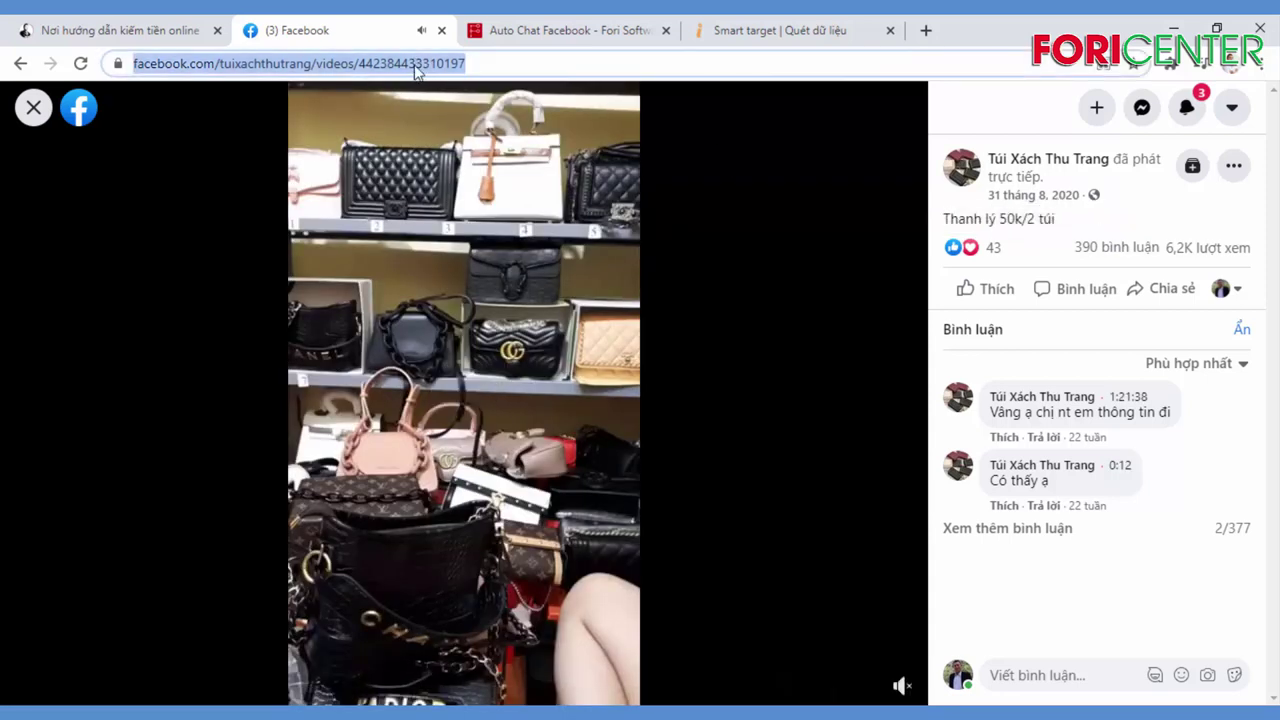
right_click(415, 63)
click(487, 142)
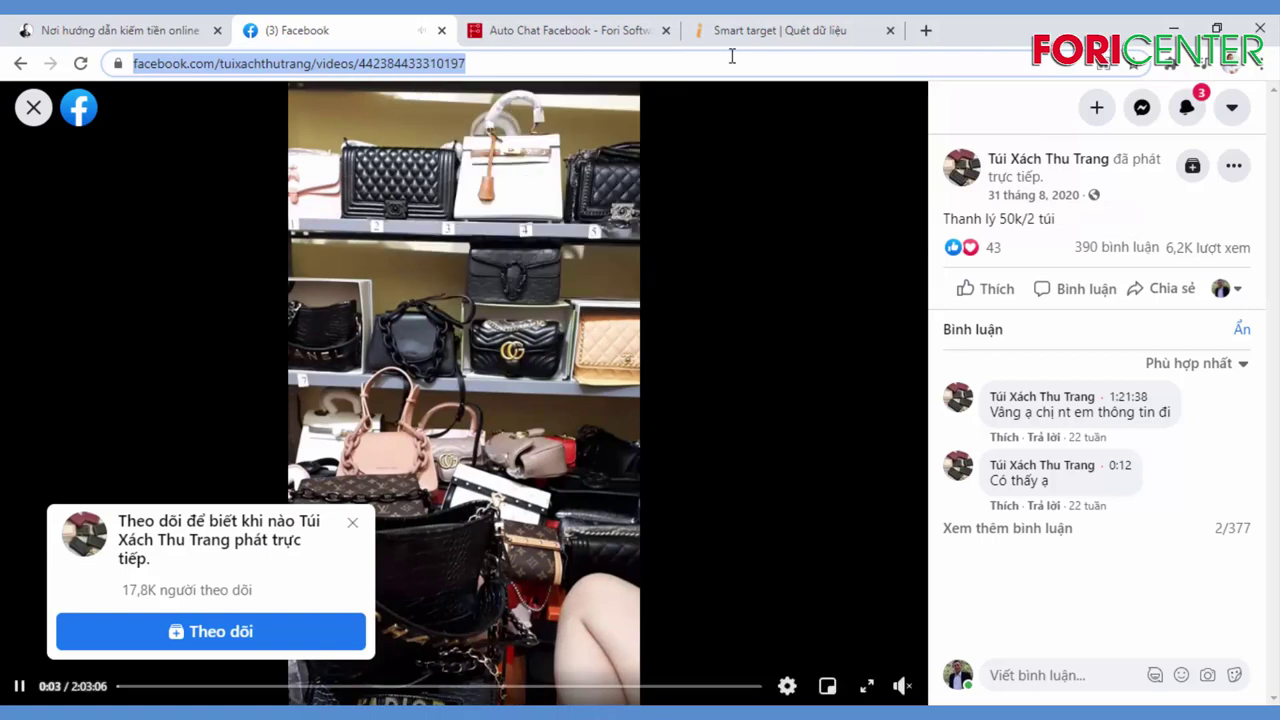
Step: Switch to Smart target and look through the successful UID-to-phone results and the available scan tools
click(795, 24)
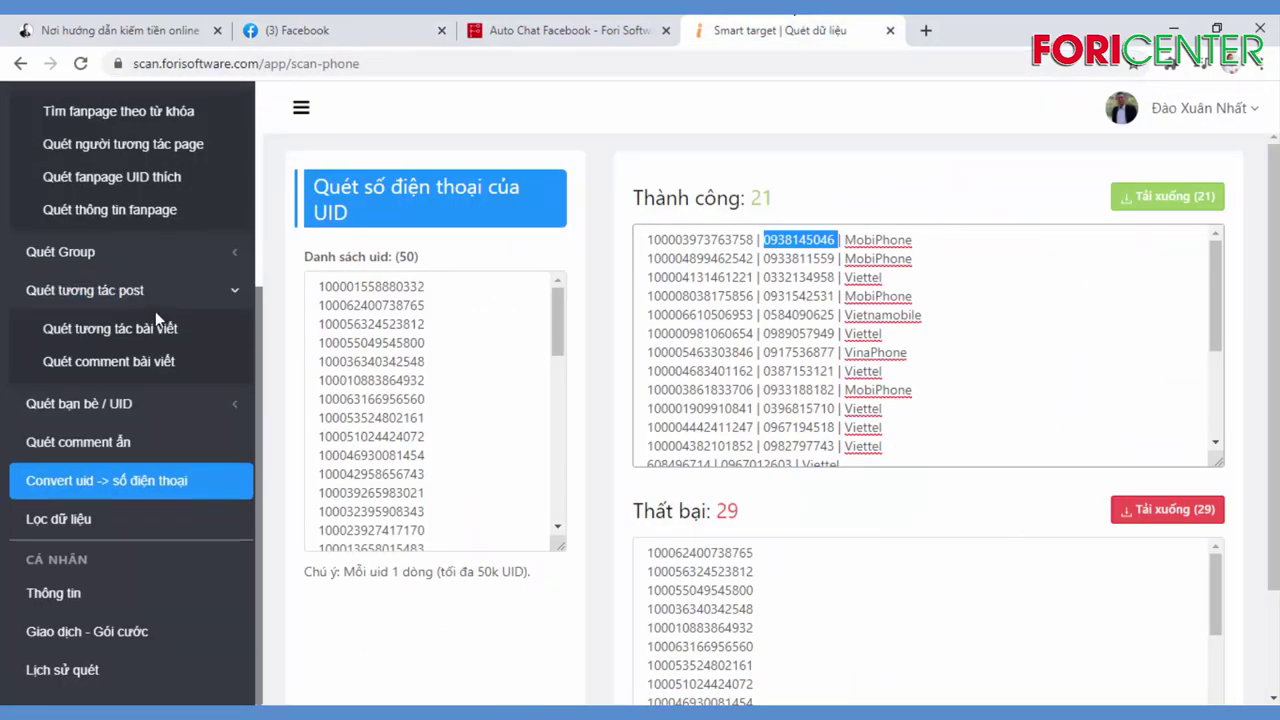
scroll(157, 323, up, 3)
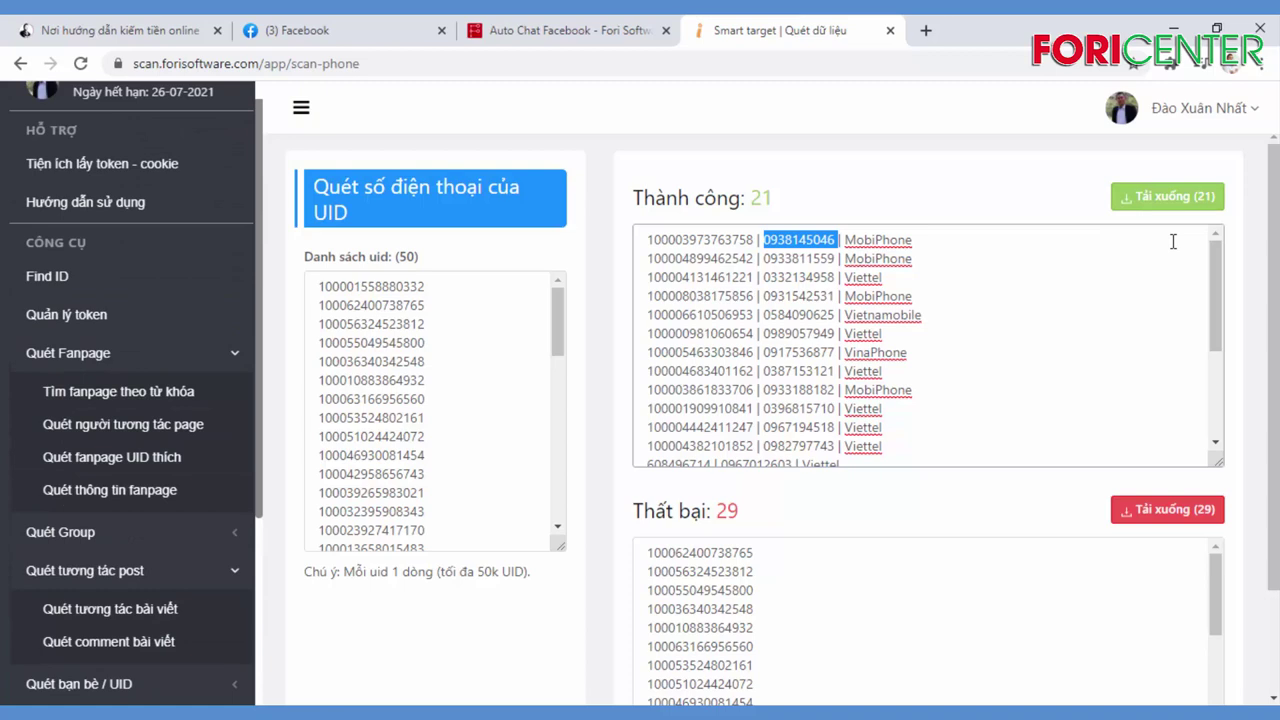
scroll(788, 260, down, 5)
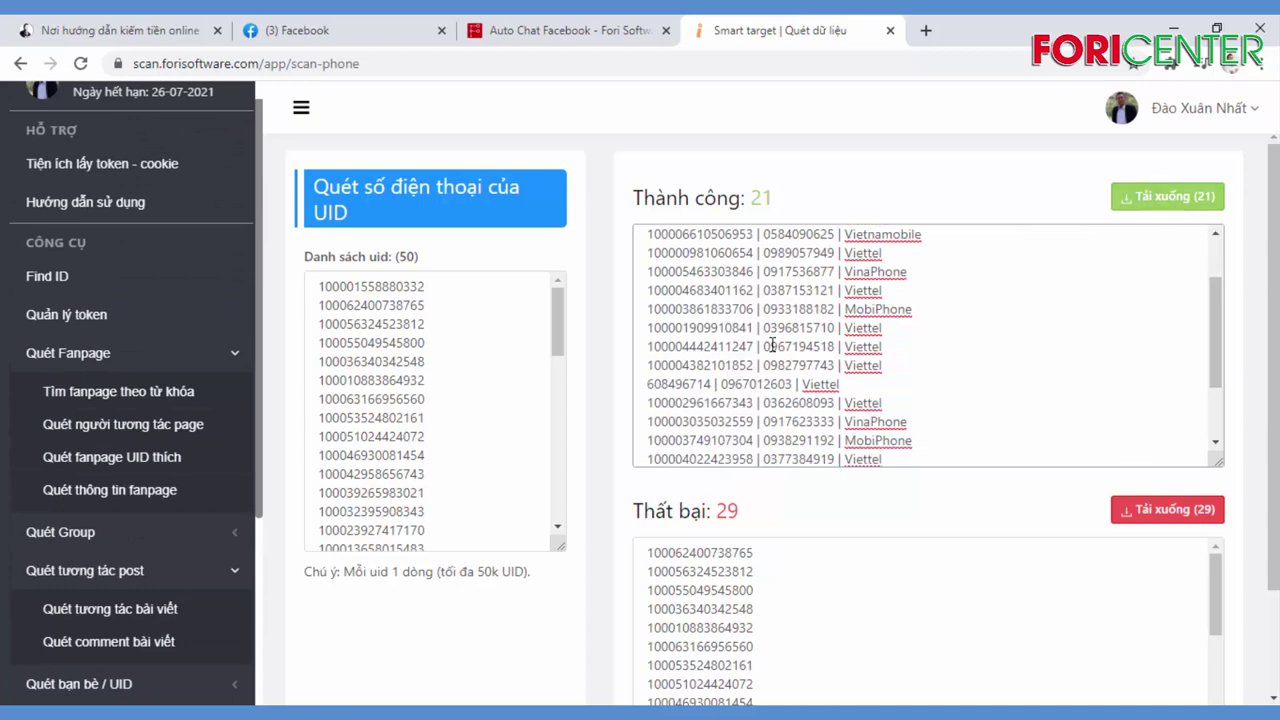
scroll(835, 381, up, 2)
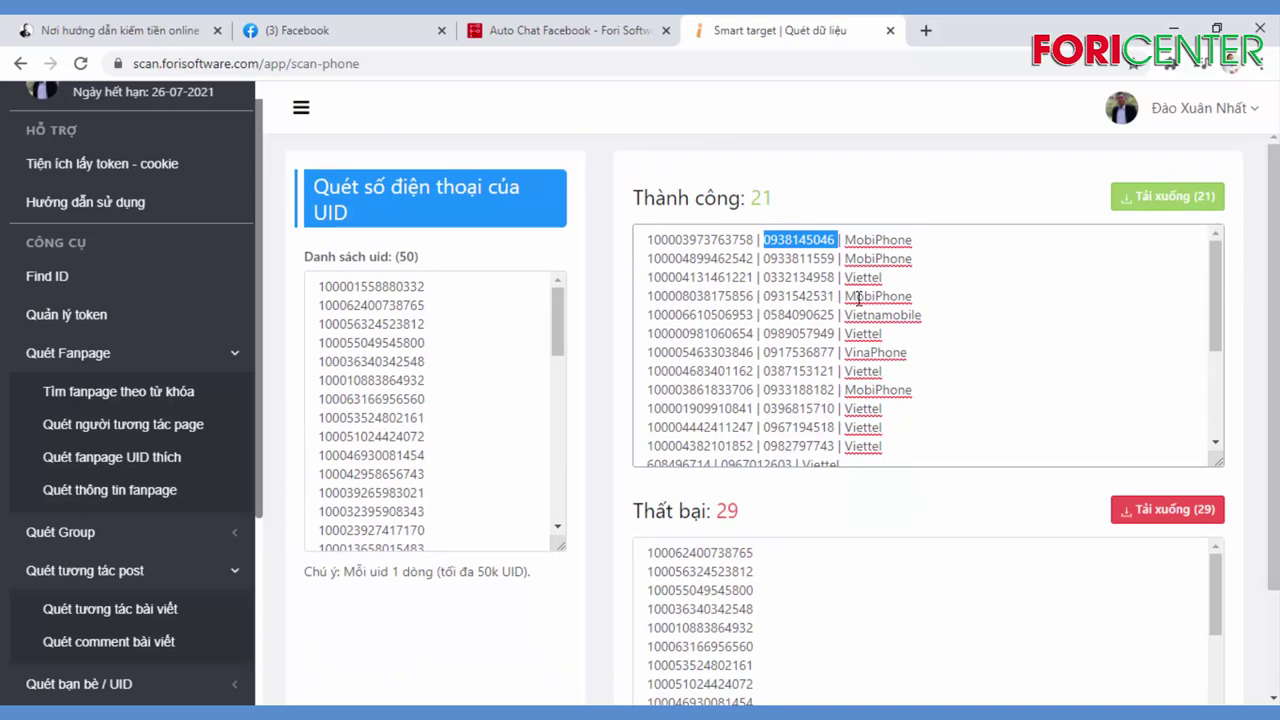
Step: Copy the first successful UID and open the Facebook home page in a new browser tab
double_click(747, 240)
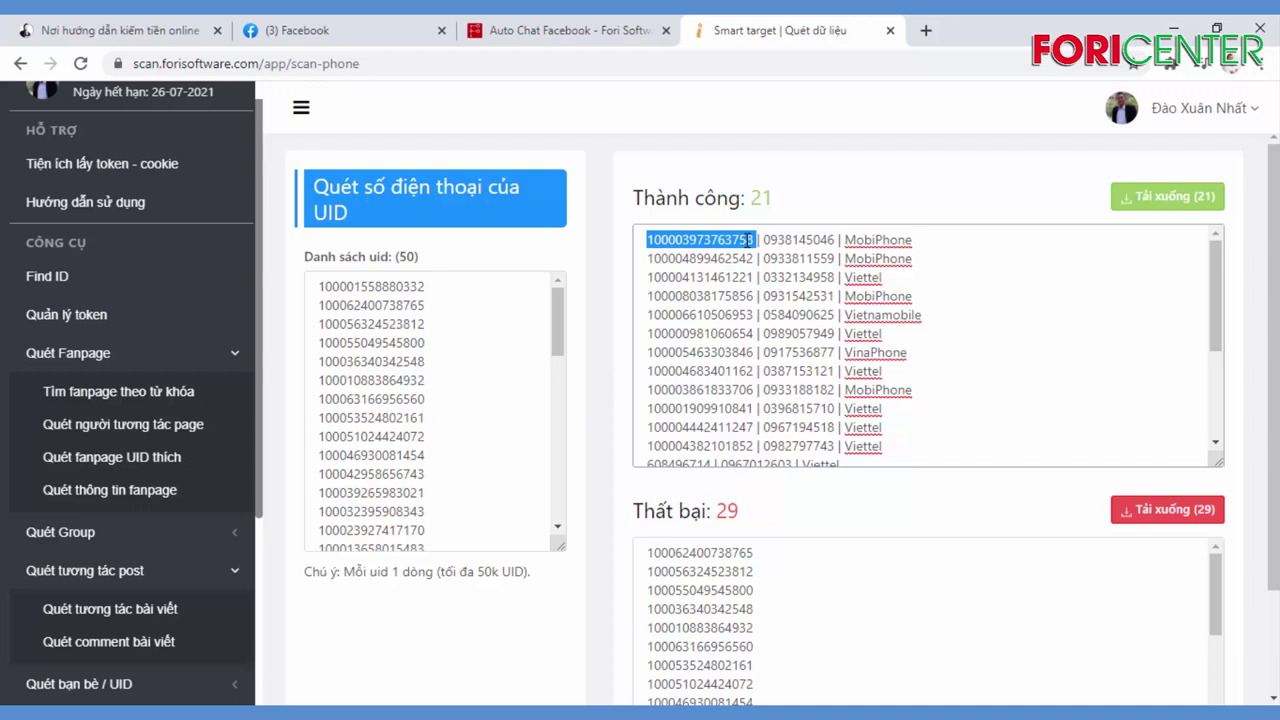
click(350, 32)
right_click(80, 92)
click(150, 103)
click(519, 38)
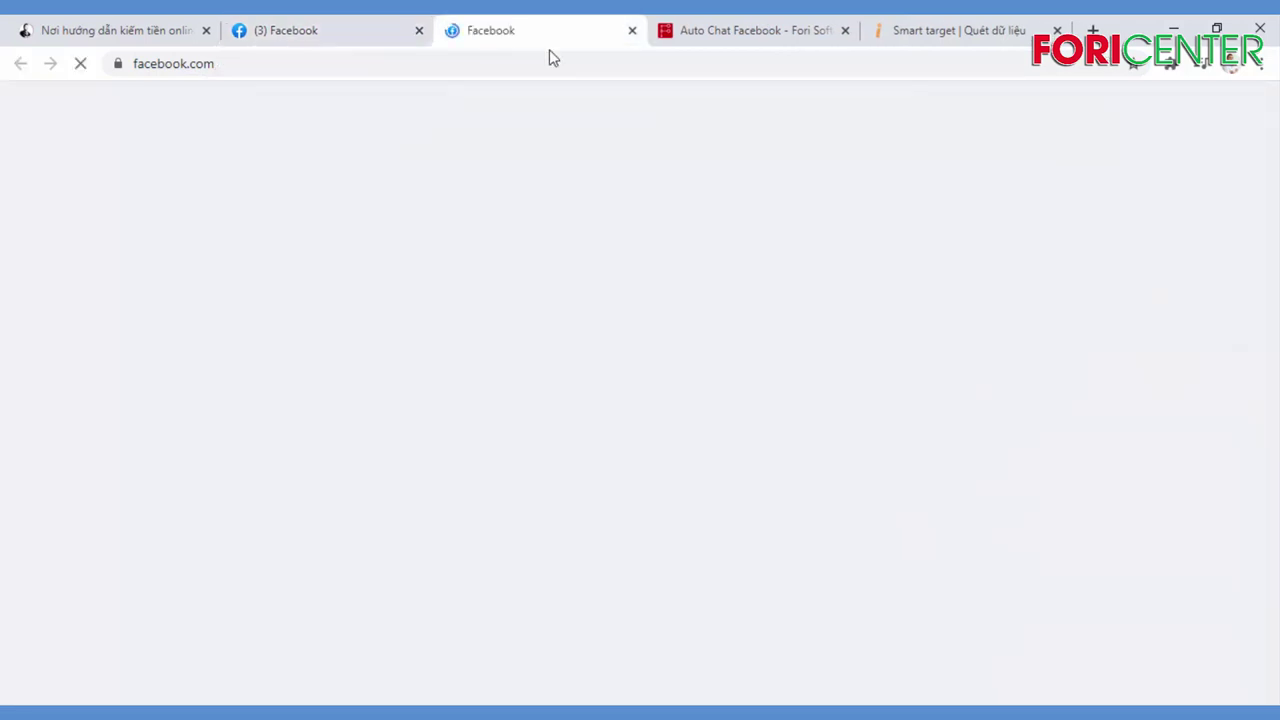
click(337, 61)
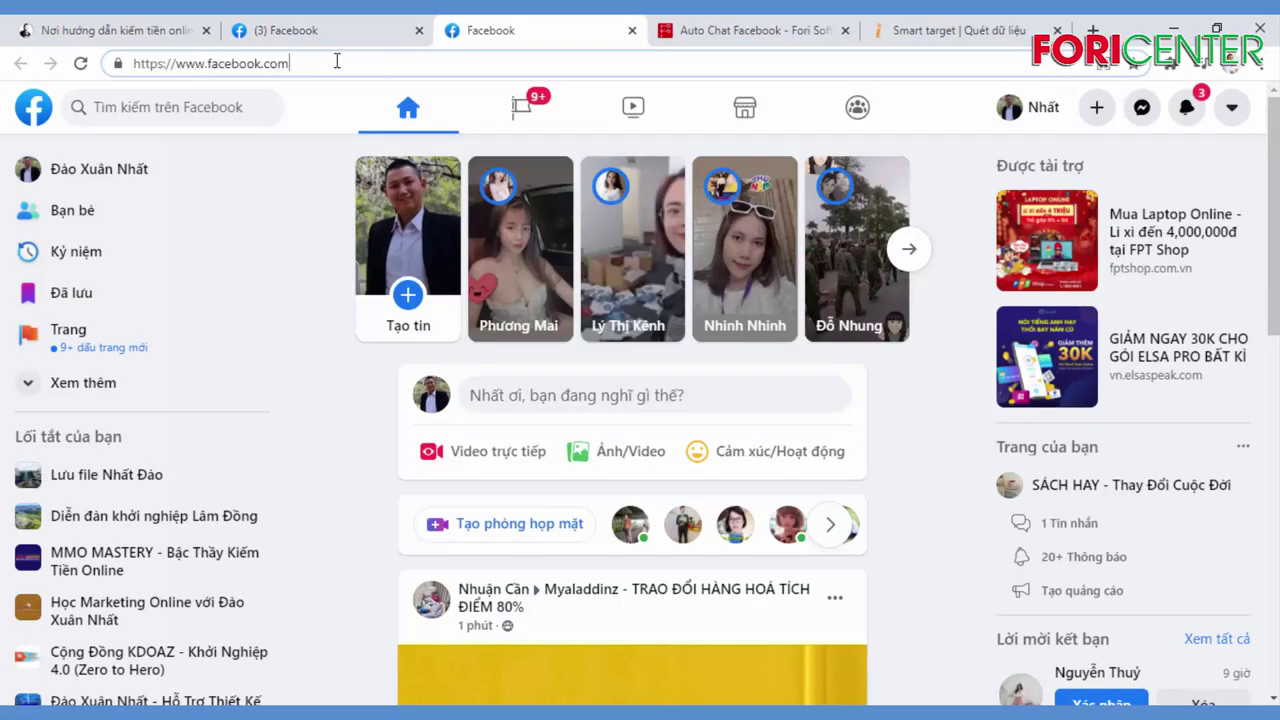
Step: In Smart target, view the export options for the successful phone results and close them without downloading
click(950, 30)
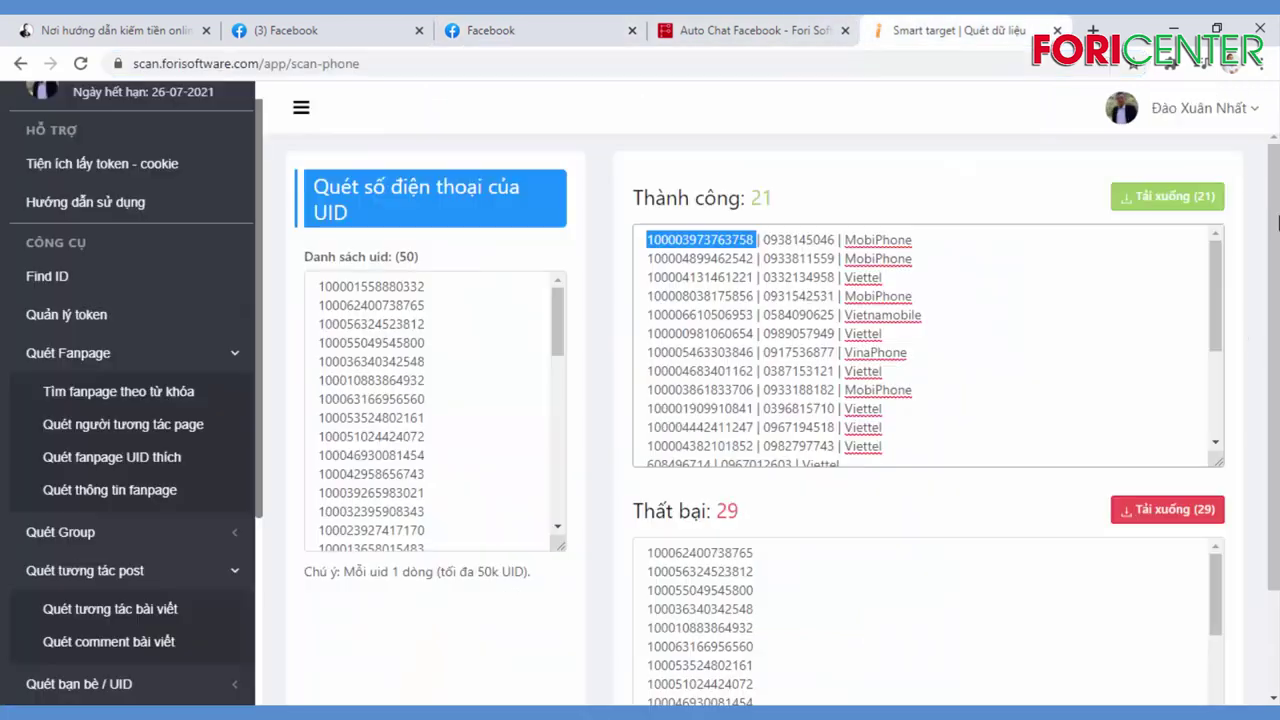
click(1170, 200)
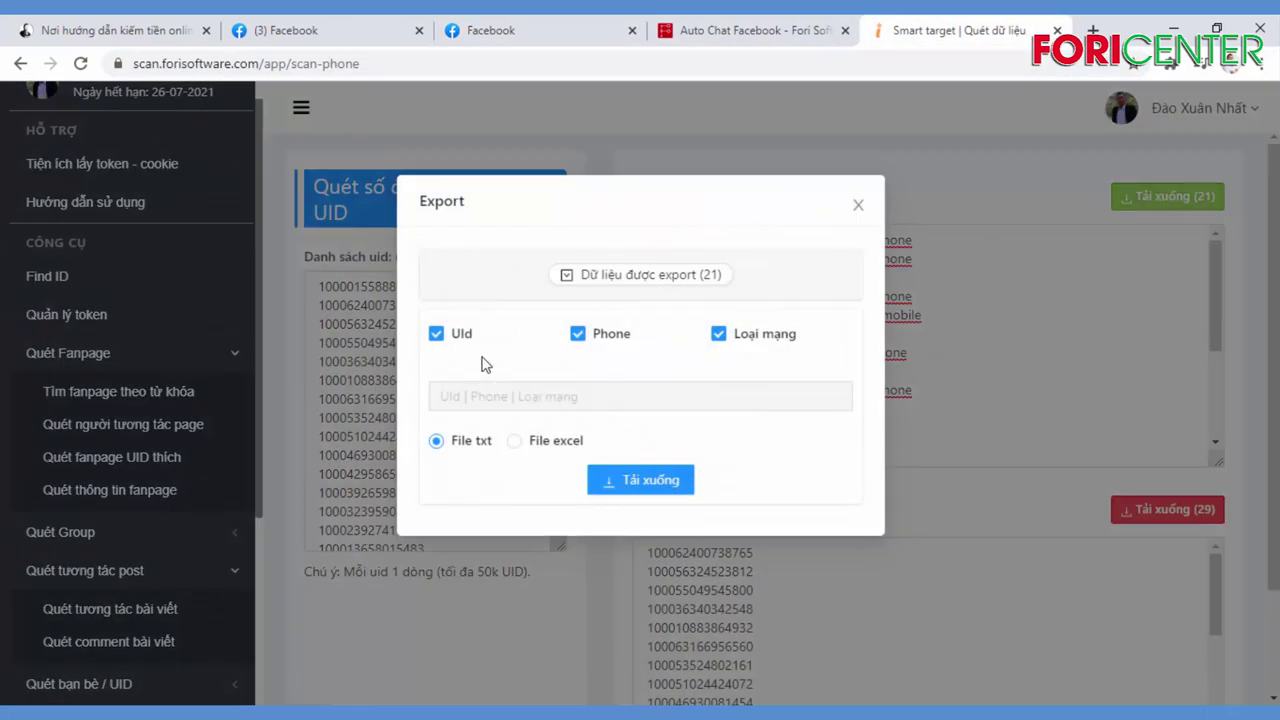
click(965, 172)
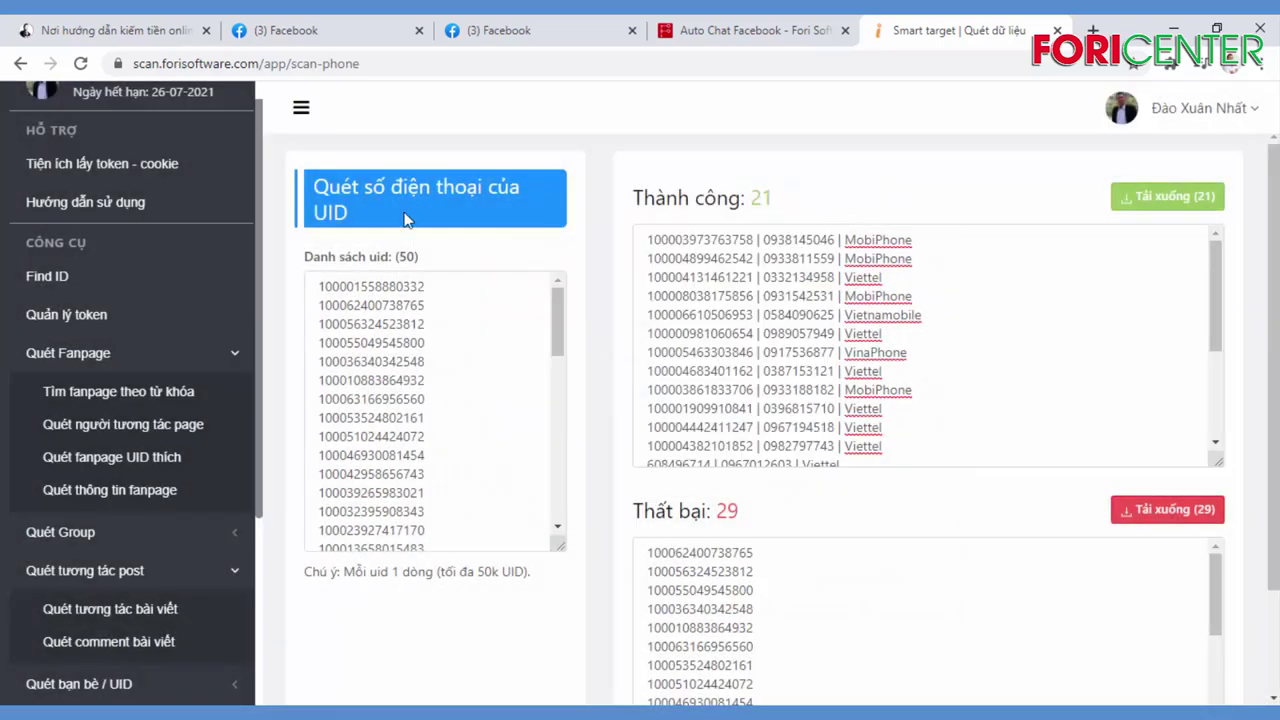
Step: Switch to the new Facebook tab and load the profile belonging to the copied UID by adding it to facebook.com/
click(530, 32)
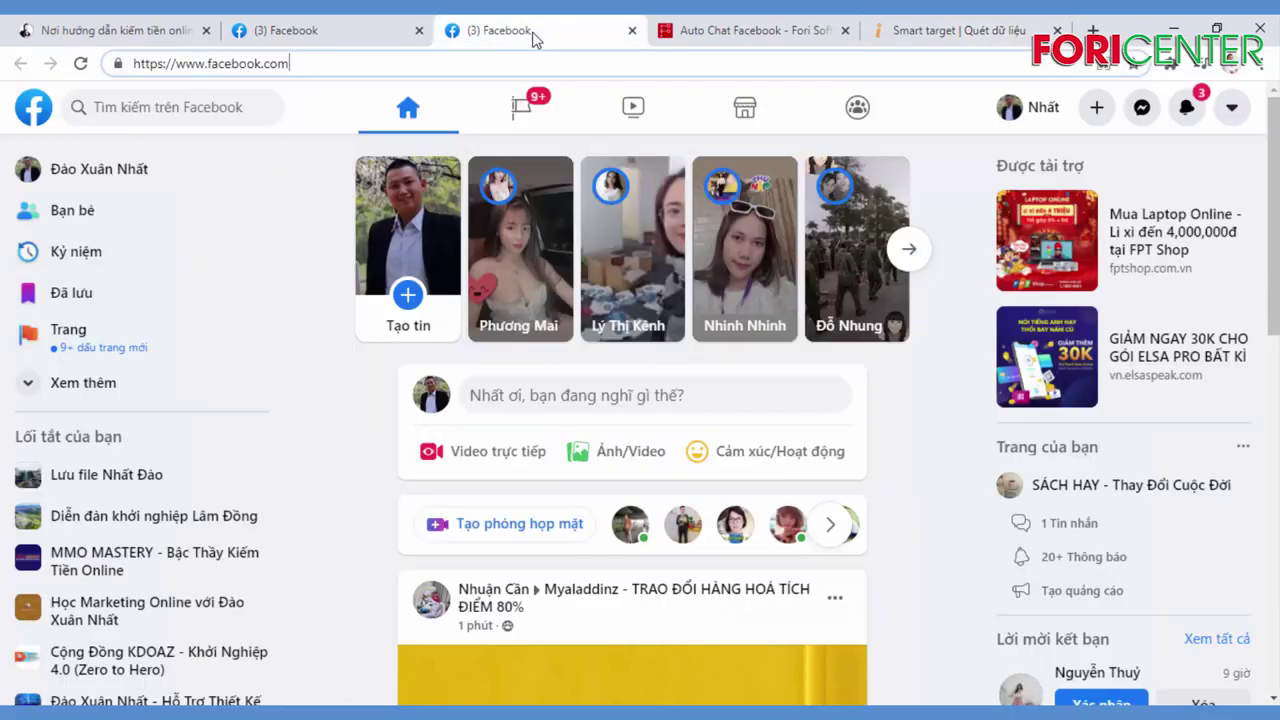
click(353, 66)
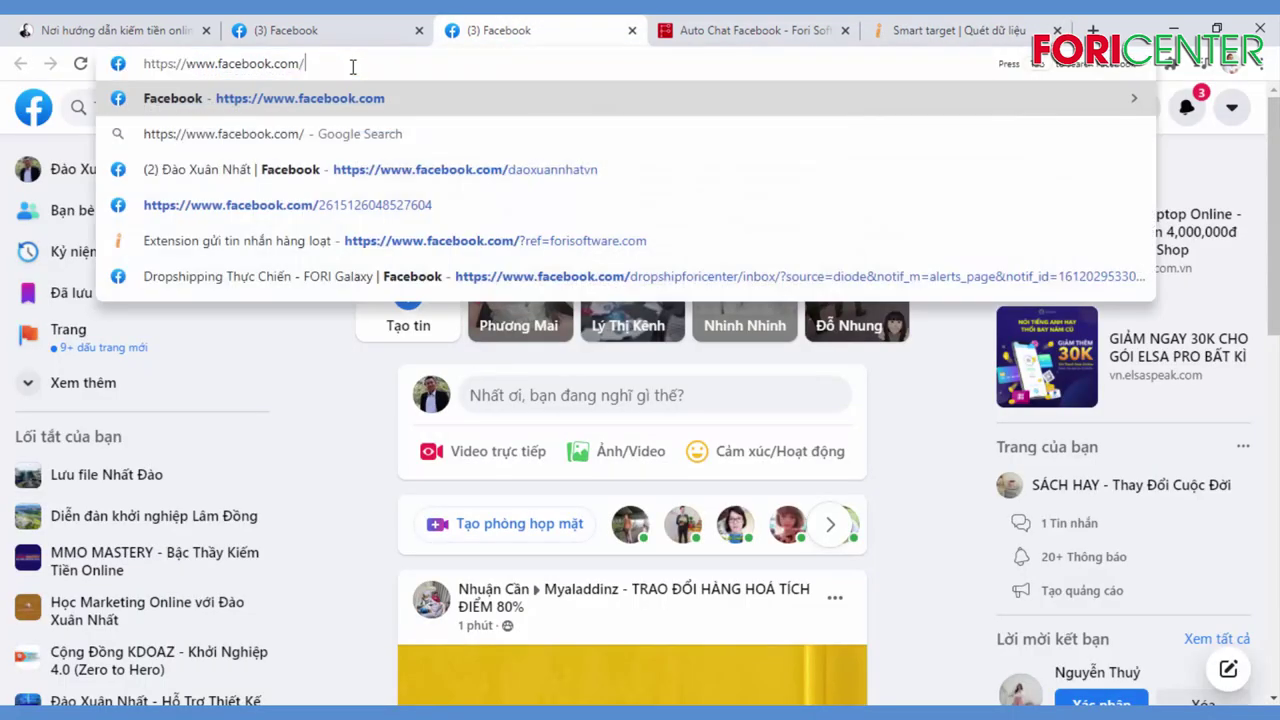
key(ctrl+v)
key(Return)
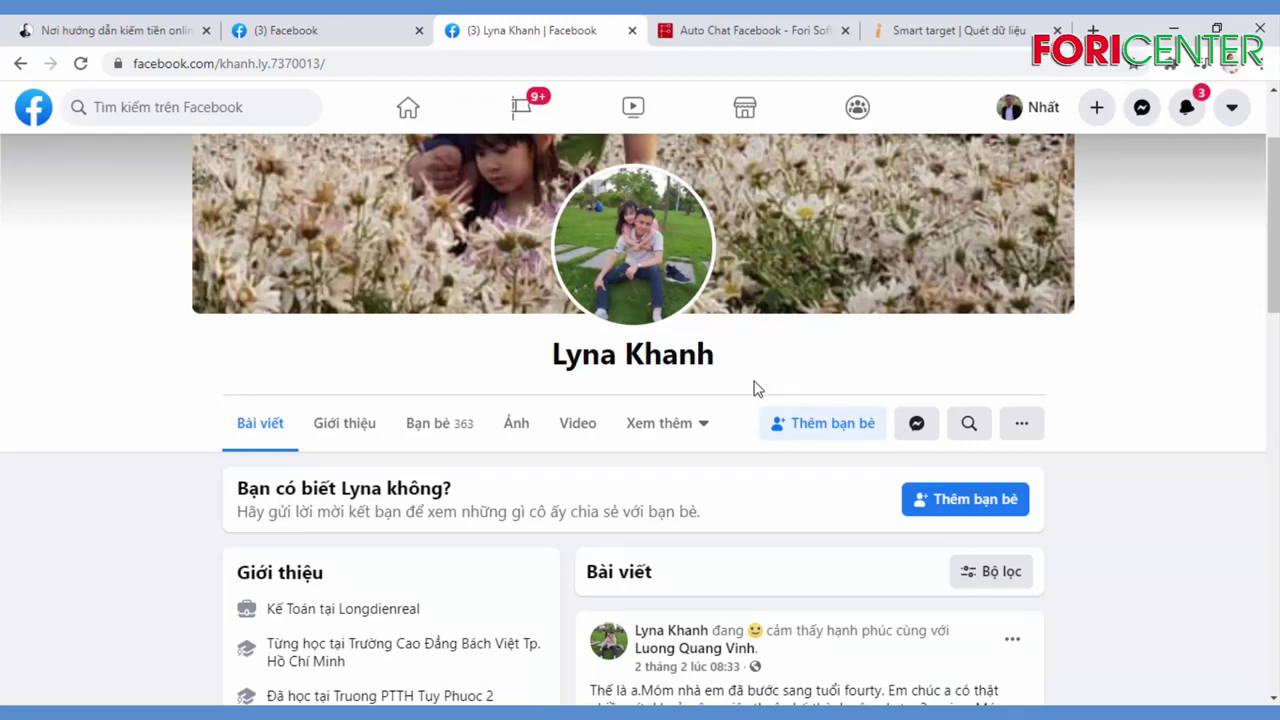
Step: Examine the opened profile's cover, introduction details and posts
mouse_move(1266, 256)
mouse_down()
mouse_move(1266, 350)
mouse_move(1265, 233)
mouse_up()
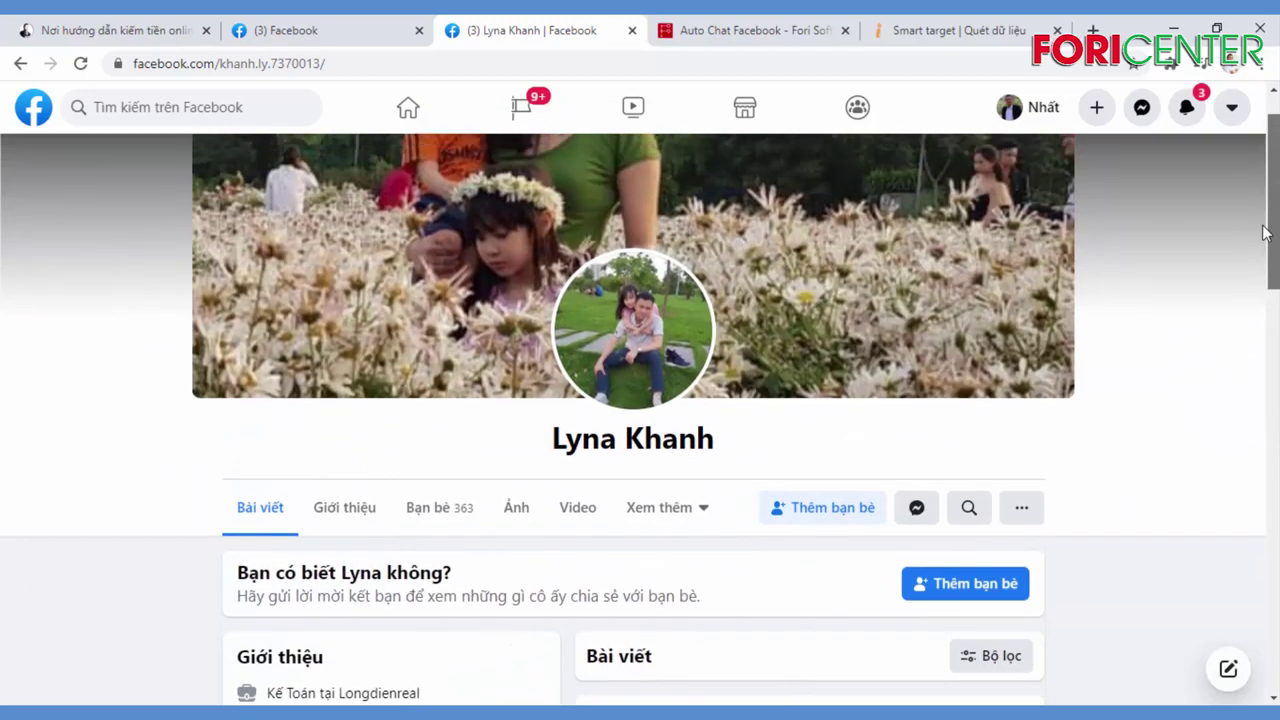
scroll(780, 445, down, 1)
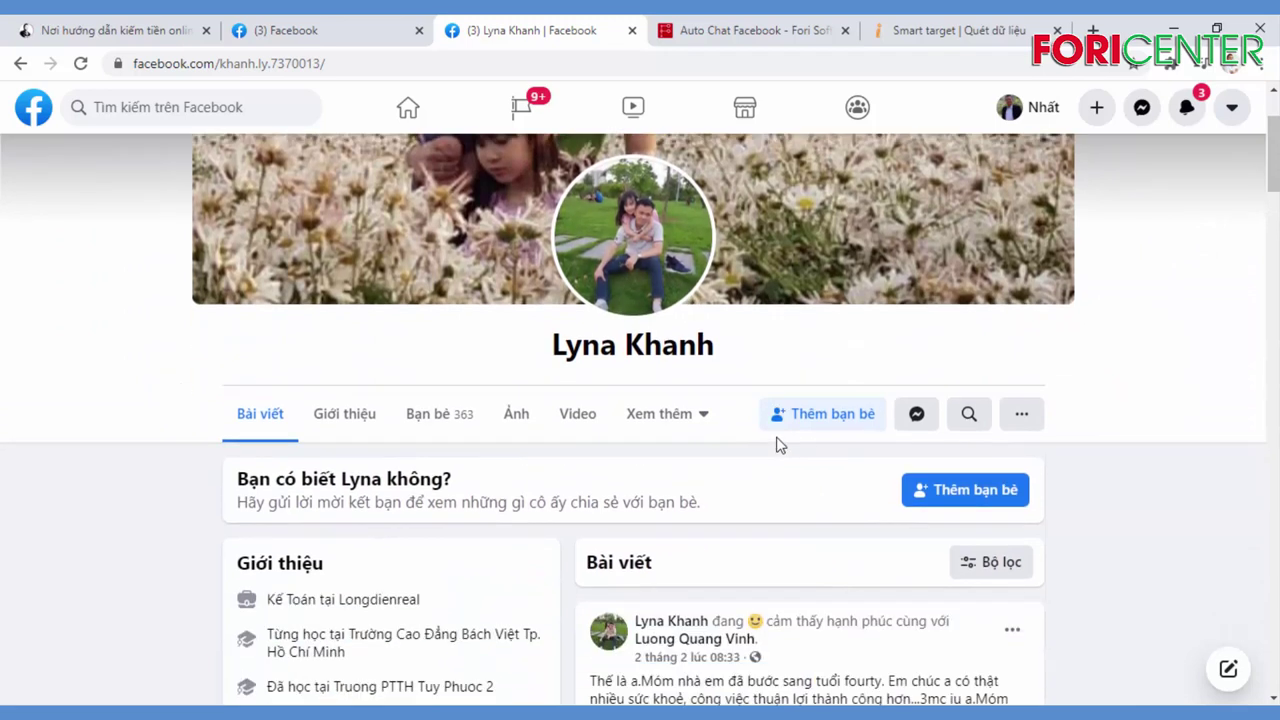
scroll(780, 445, down, 2)
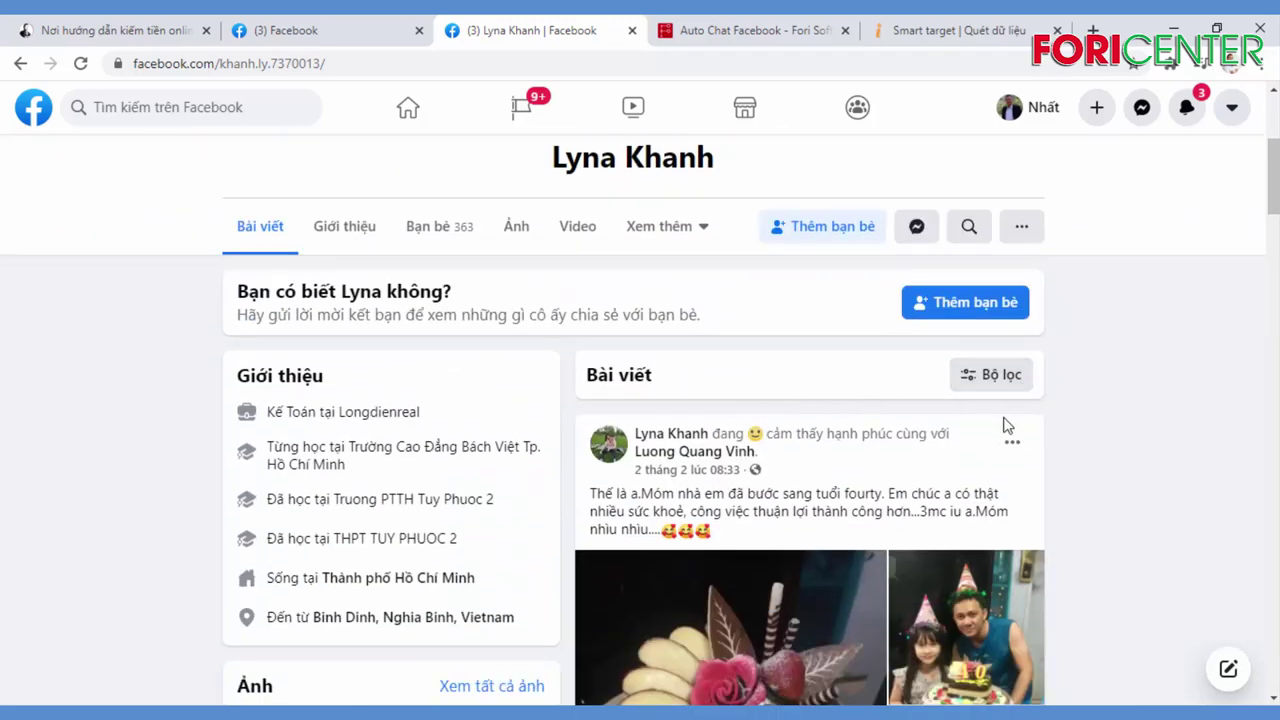
scroll(1188, 282, up, 1)
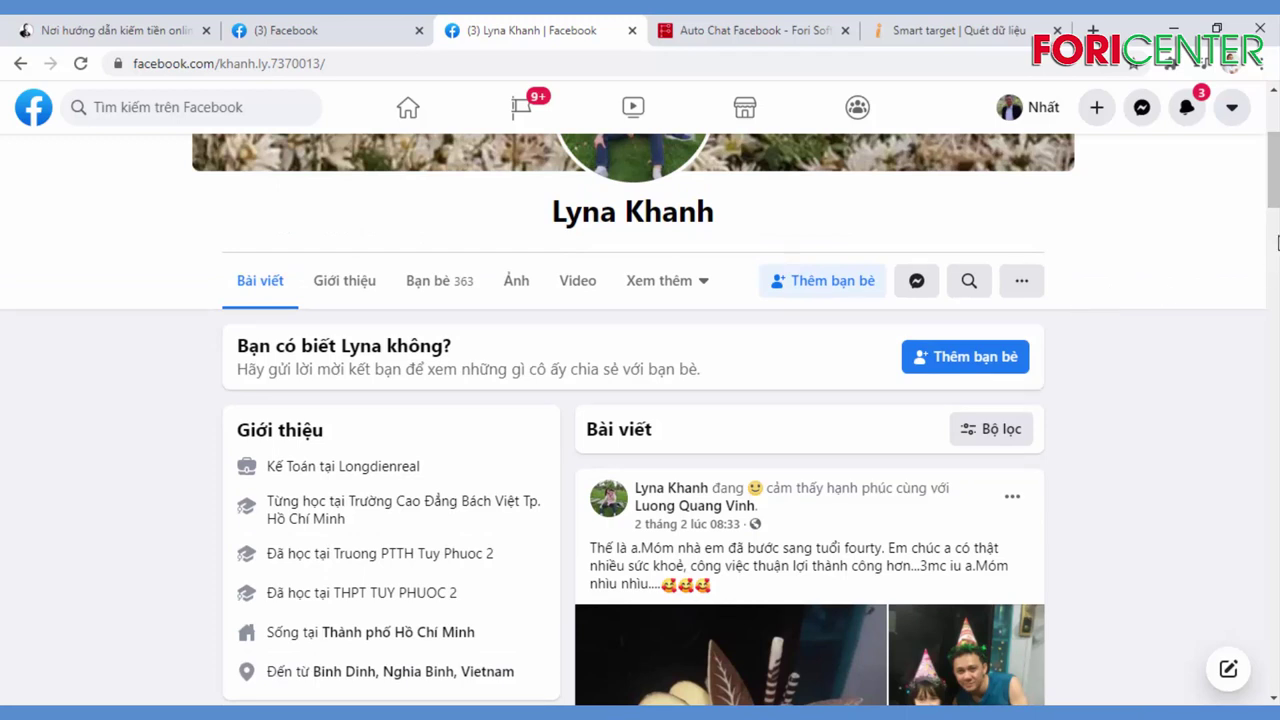
scroll(1140, 290, up, 3)
scroll(997, 363, down, 3)
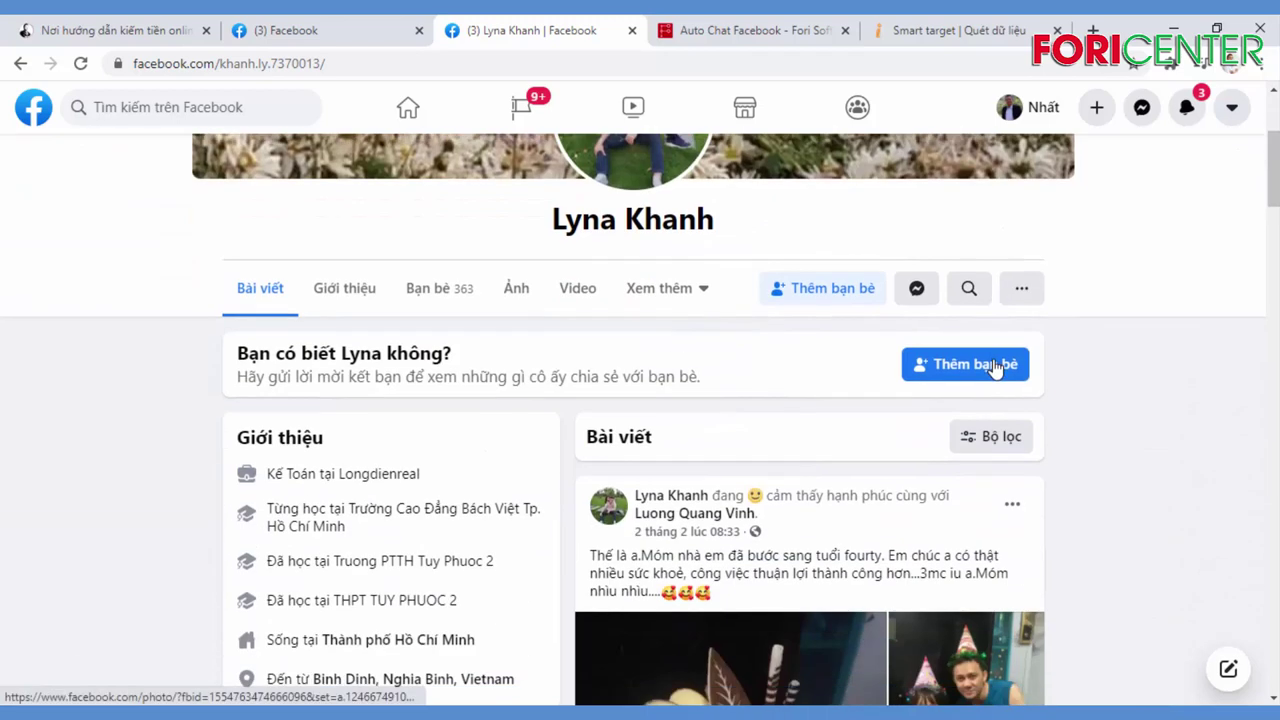
scroll(997, 366, down, 5)
scroll(1040, 303, up, 8)
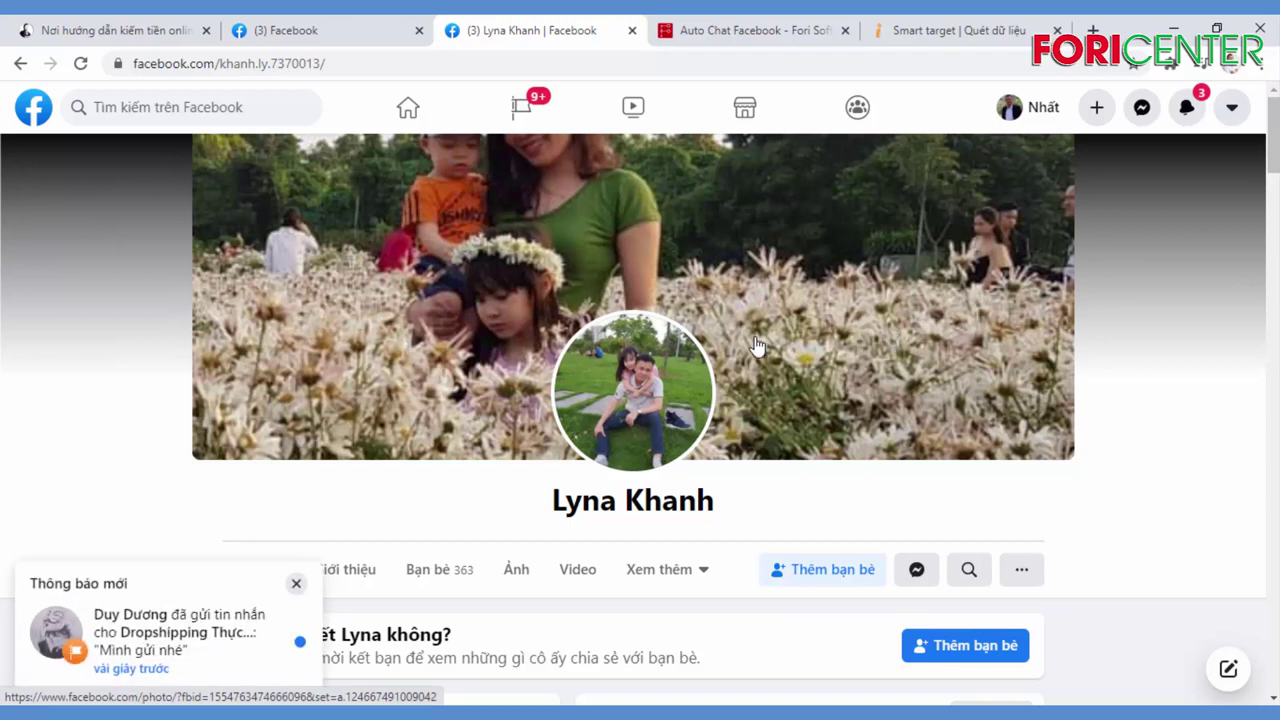
Step: Return to the "Thanh lý 50k/2 túi" video page, reload it through its date, pause playback and copy its link
click(350, 40)
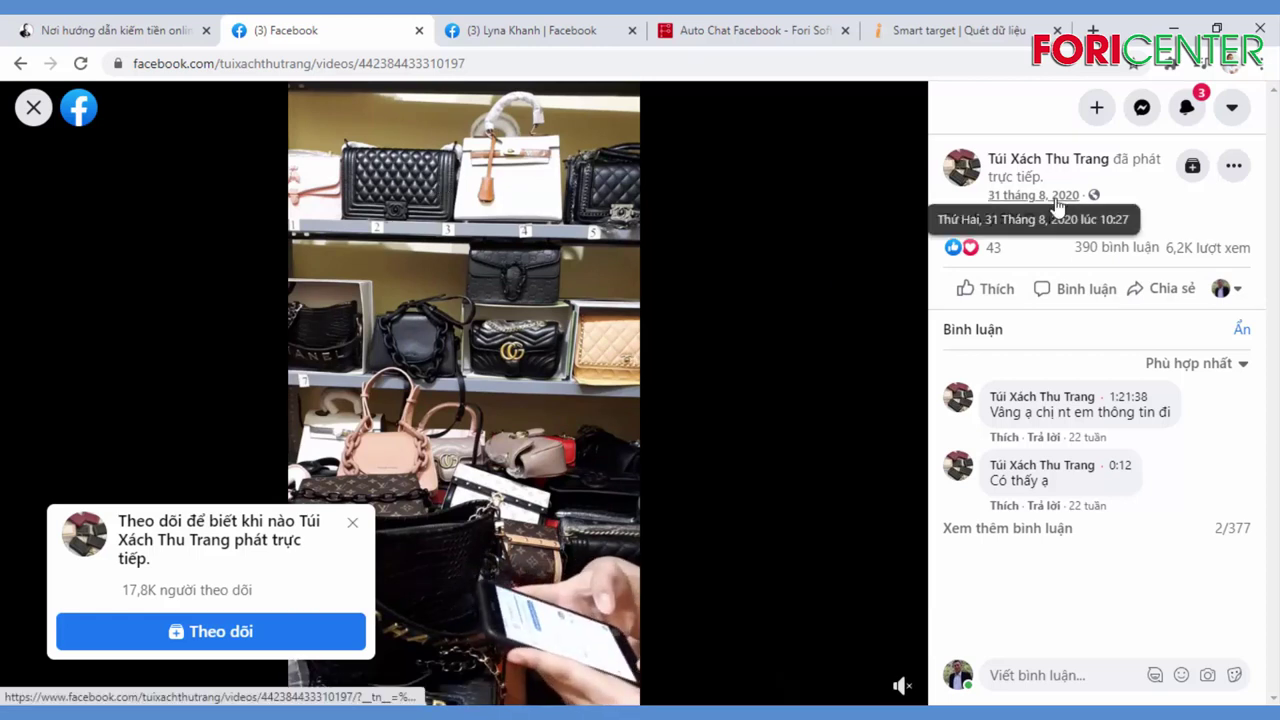
click(1065, 205)
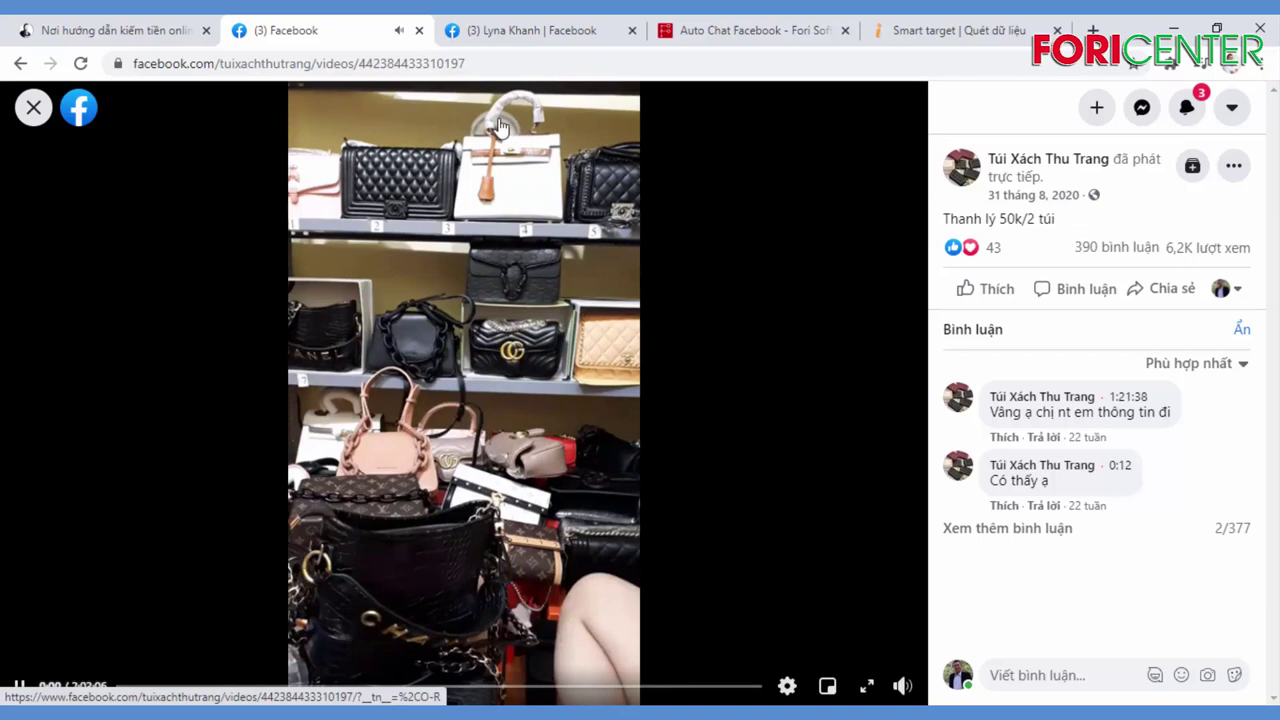
click(19, 686)
click(324, 58)
key(ctrl+c)
right_click(326, 58)
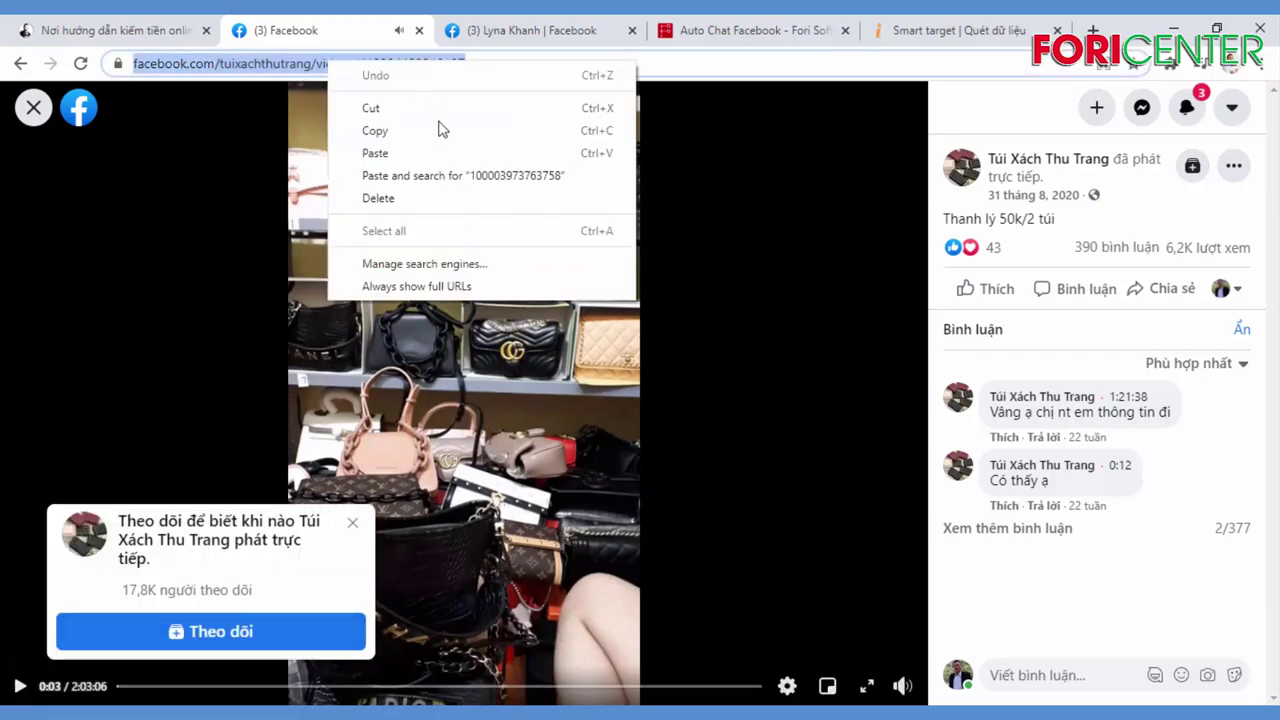
click(431, 131)
Step: Switch to Smart target, look up the video's FB ID from its copied link with Find ID, and copy the ID
click(985, 28)
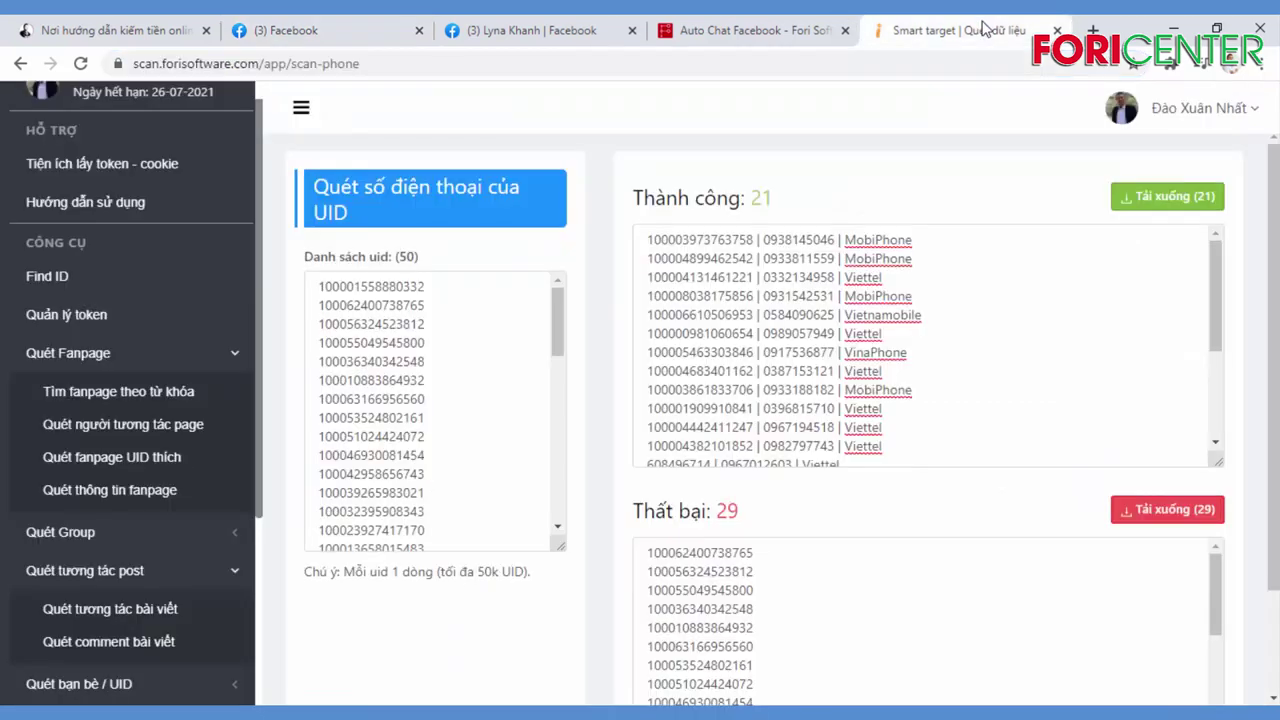
scroll(100, 330, up, 1)
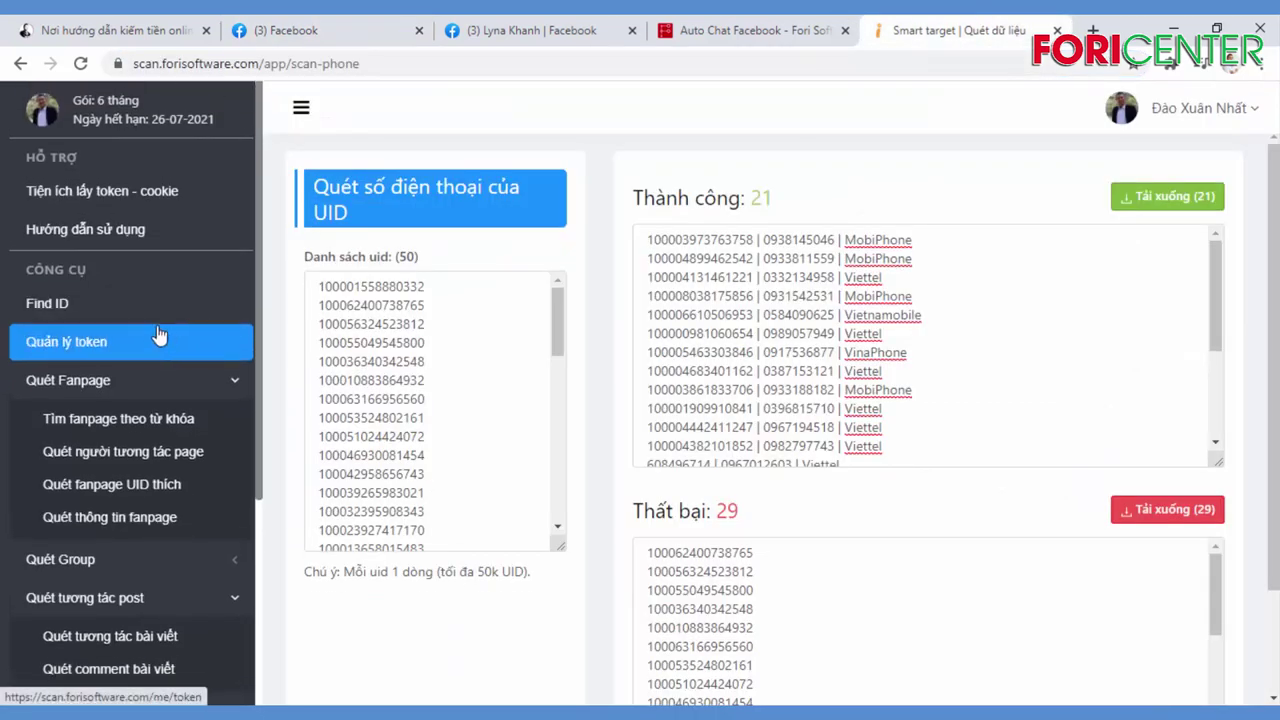
click(86, 309)
click(408, 326)
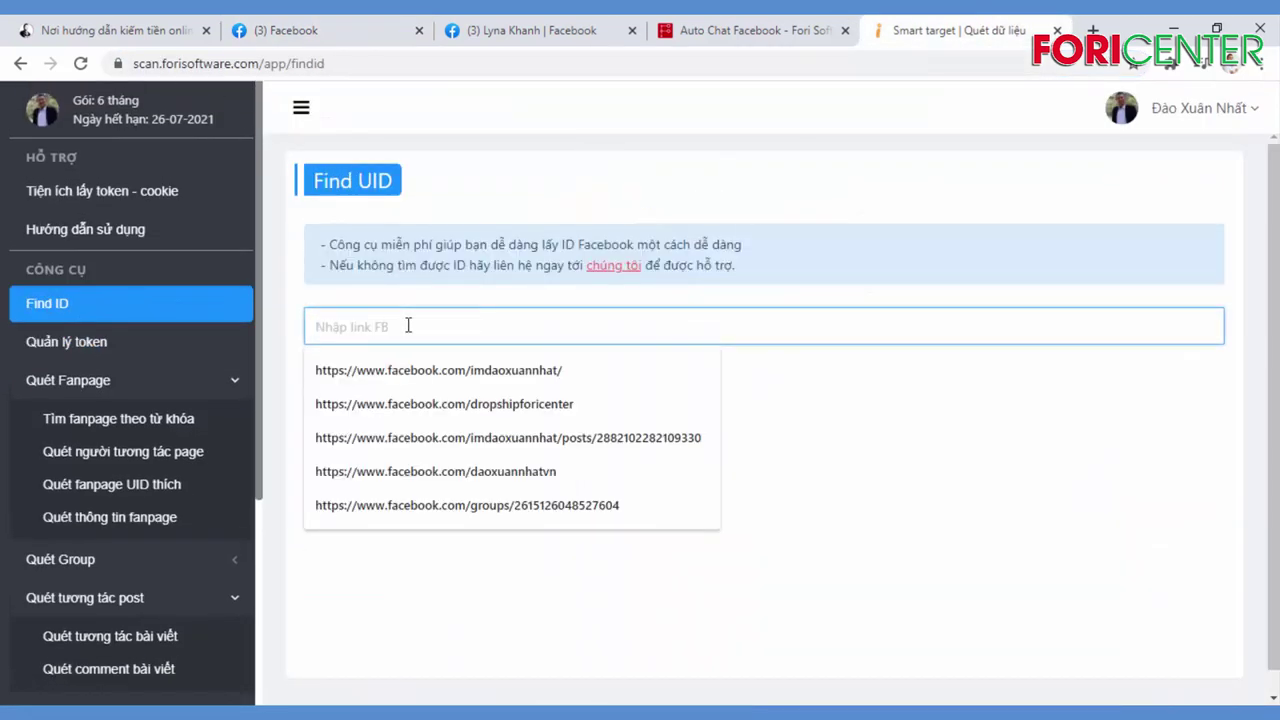
key(ctrl+v)
click(323, 372)
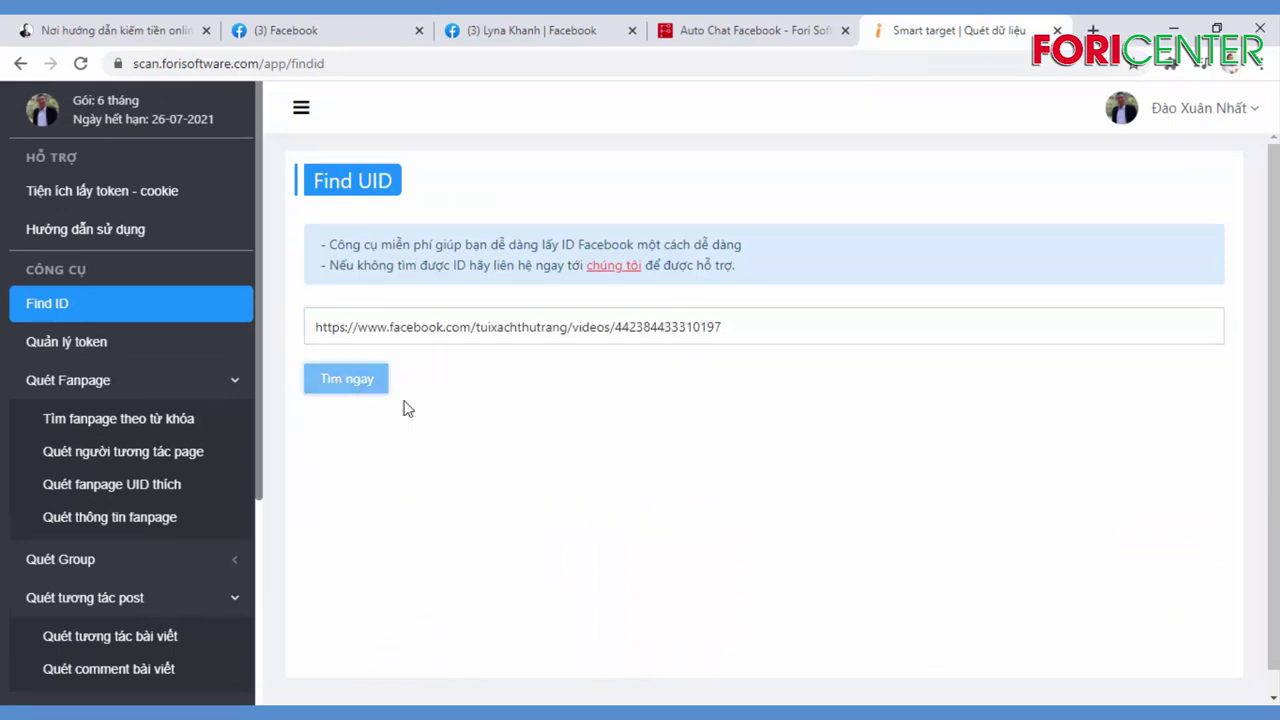
click(790, 397)
Step: View the comment sorting options on the Facebook handbag video page and return to Smart target
scroll(240, 470, down, 3)
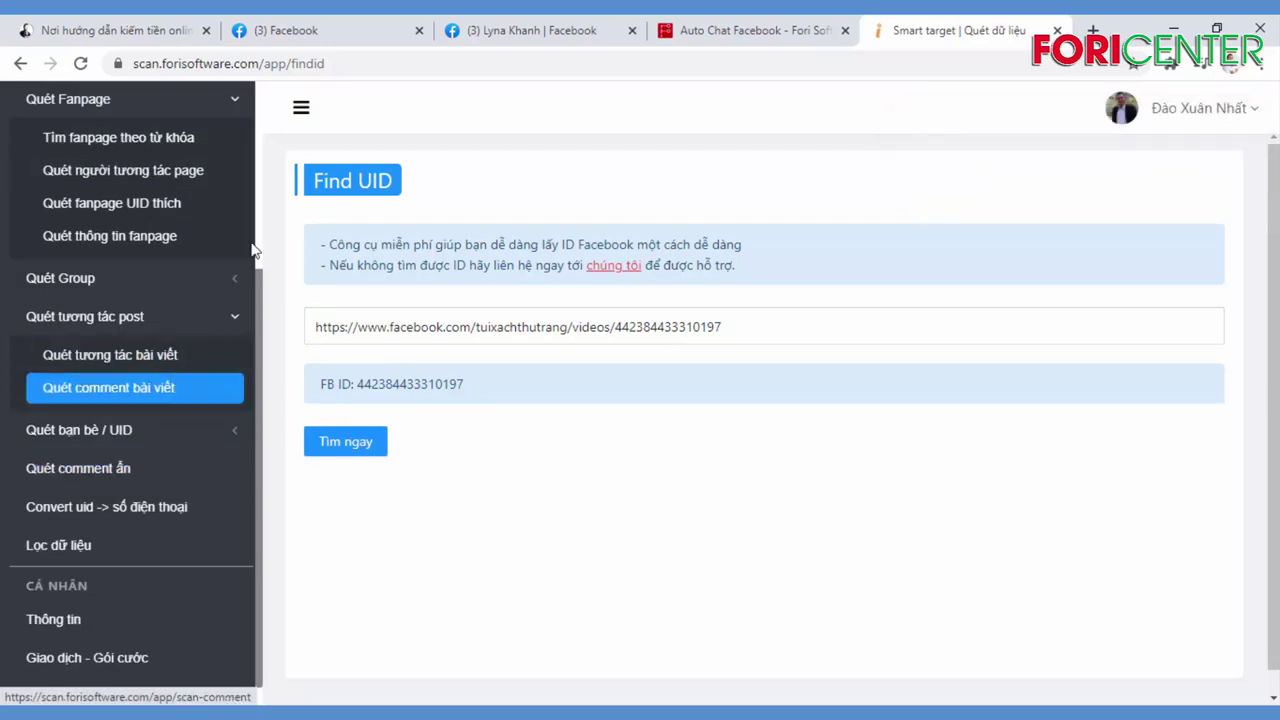
click(290, 30)
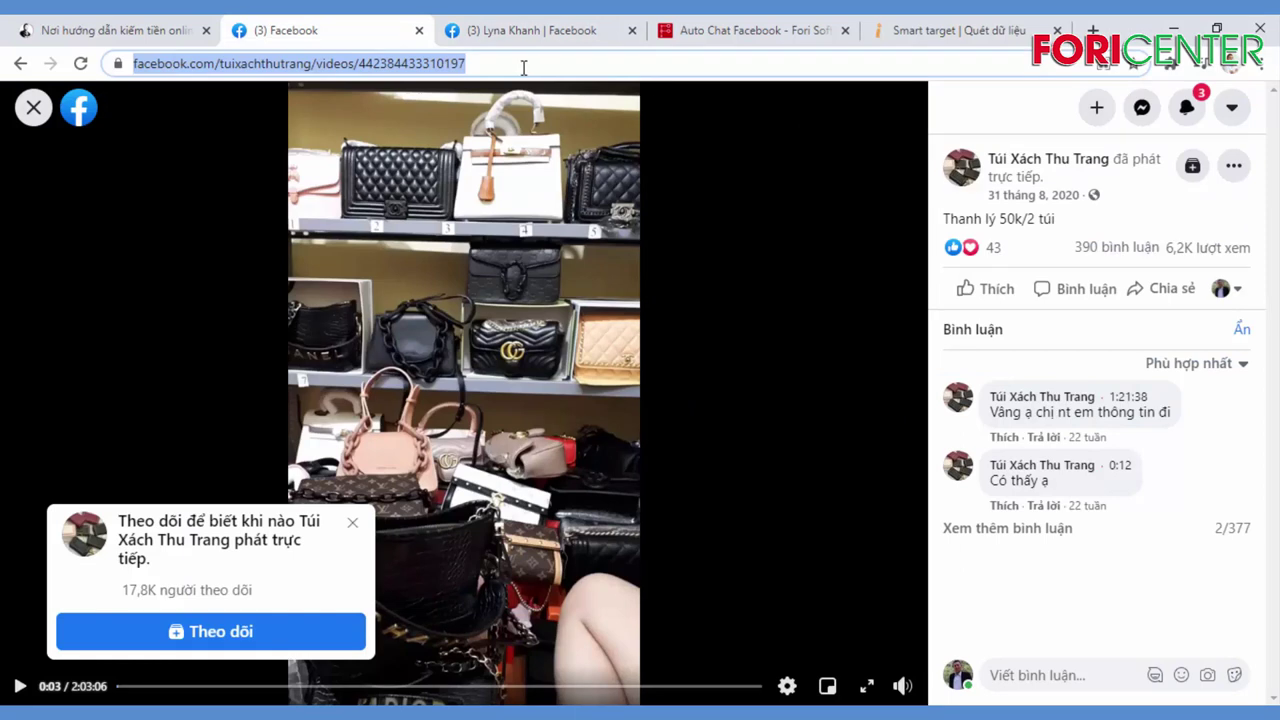
click(1199, 370)
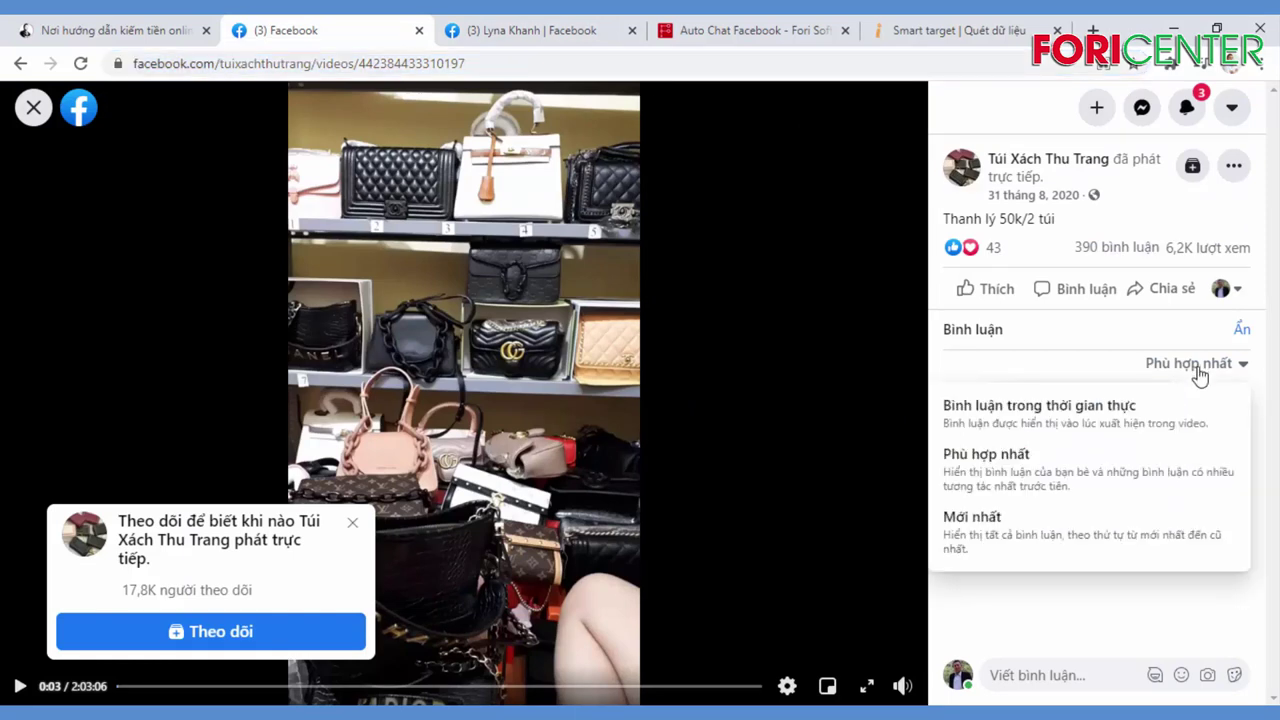
click(955, 30)
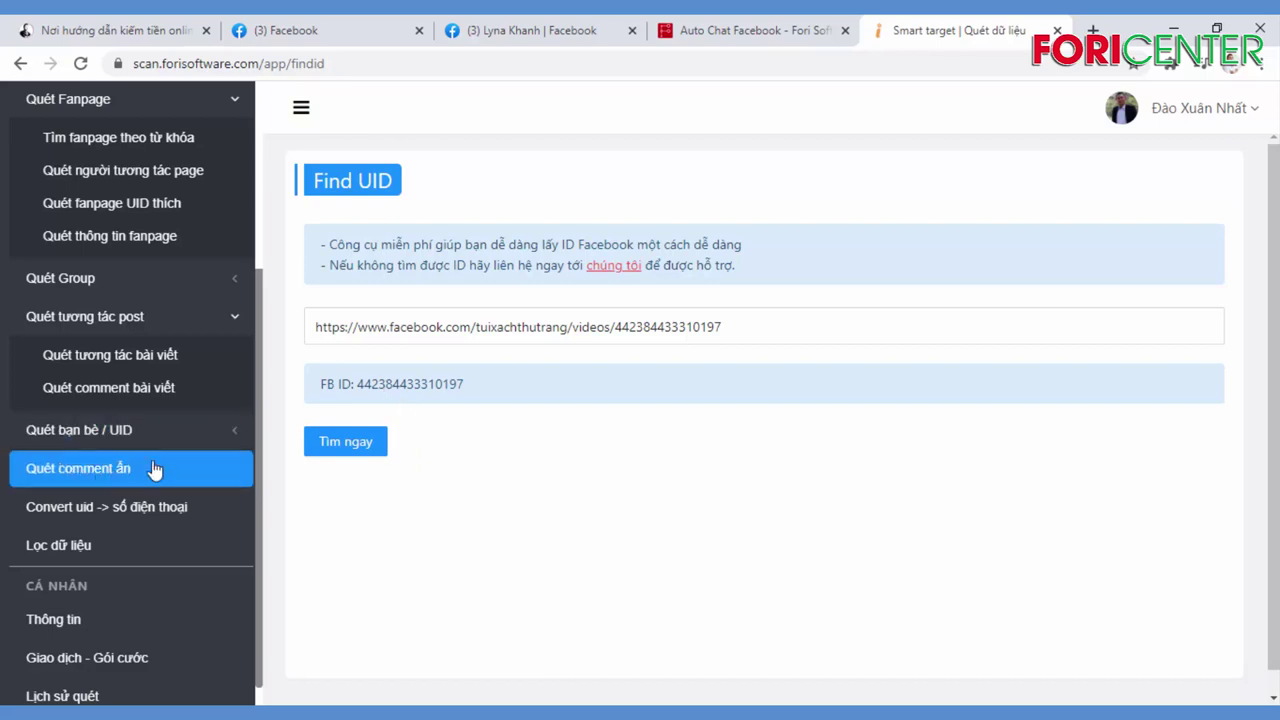
click(174, 358)
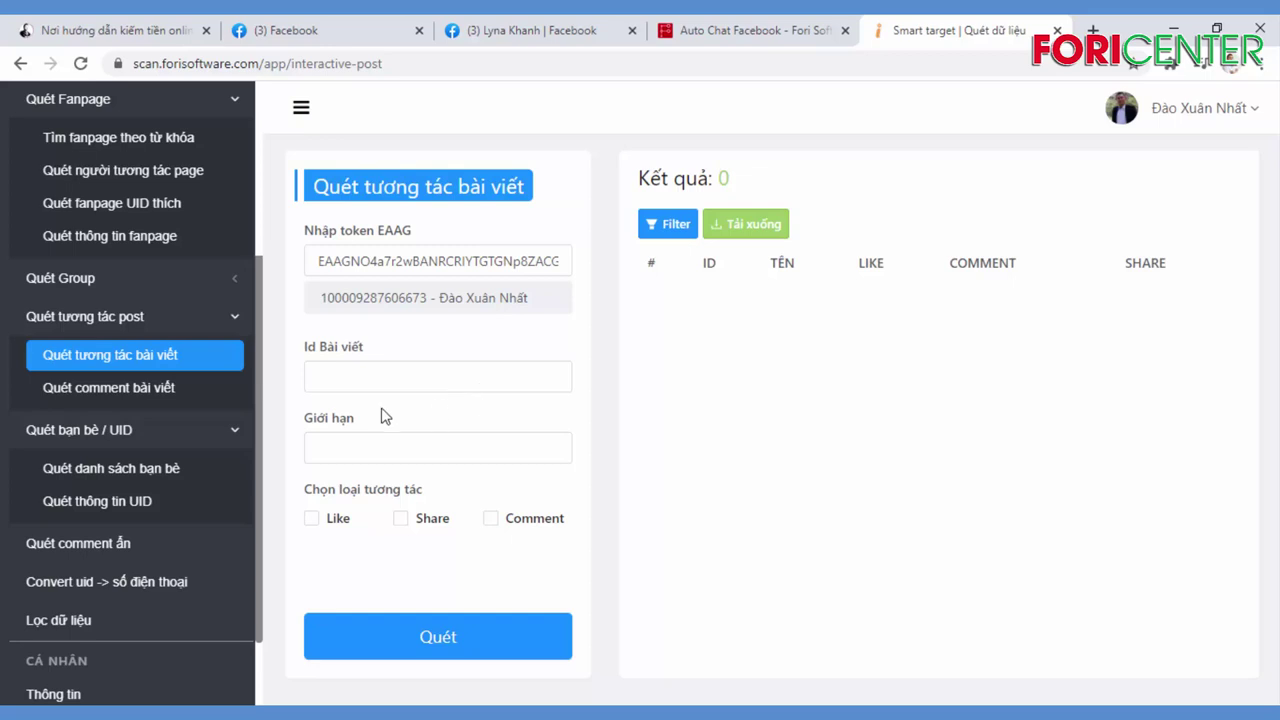
click(330, 30)
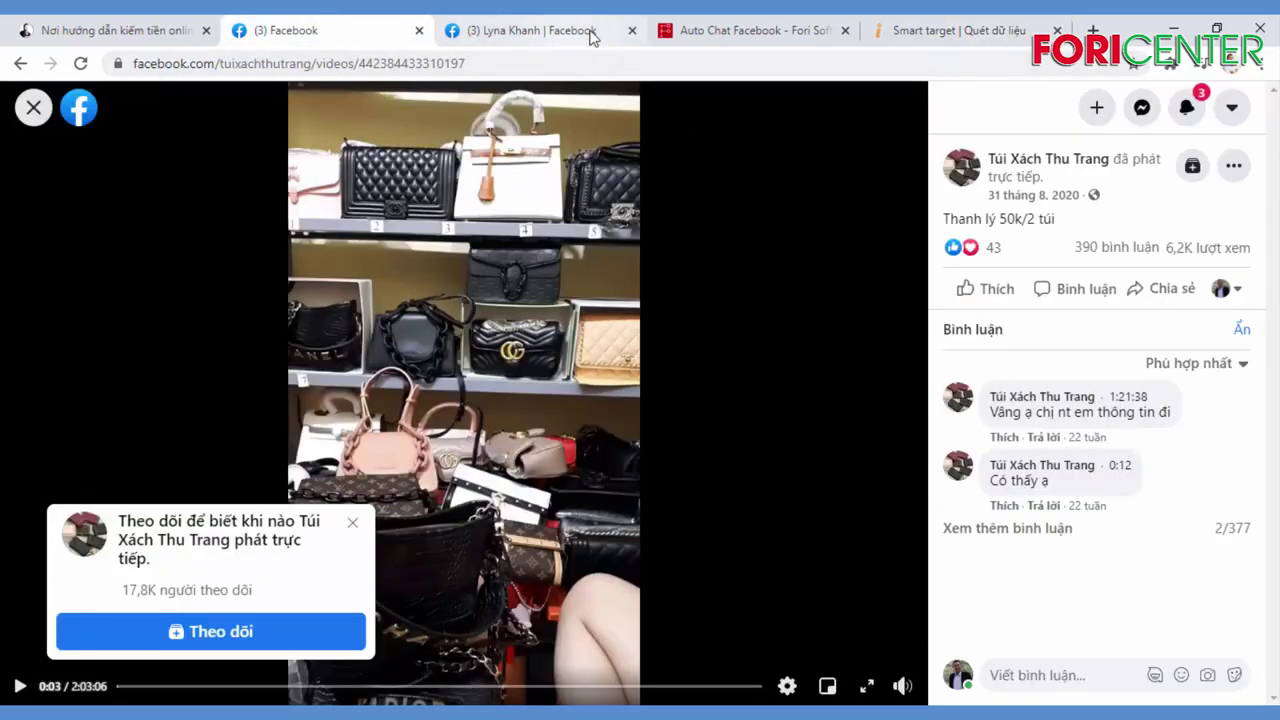
click(913, 40)
click(340, 384)
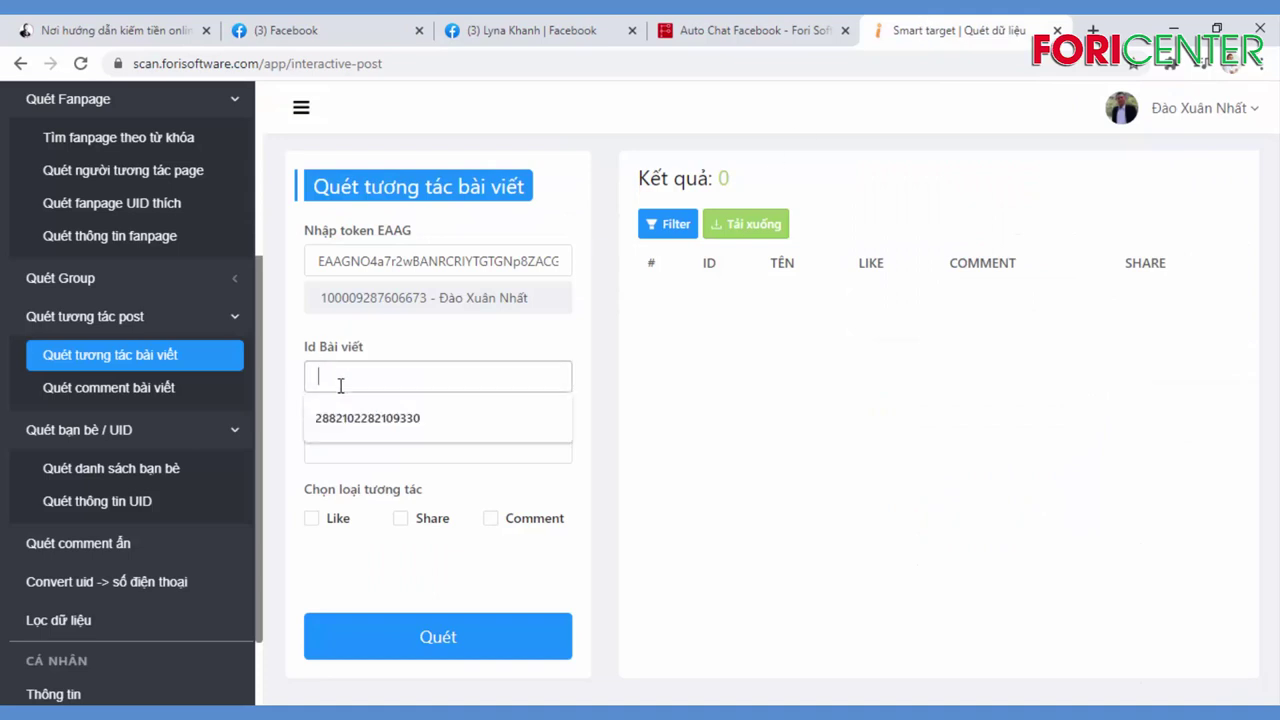
key(ctrl+v)
click(454, 452)
text(50)
Step: Restrict the interaction types to Comment only, leaving Like and Share unselected, and run the scan
click(311, 518)
click(430, 525)
click(500, 527)
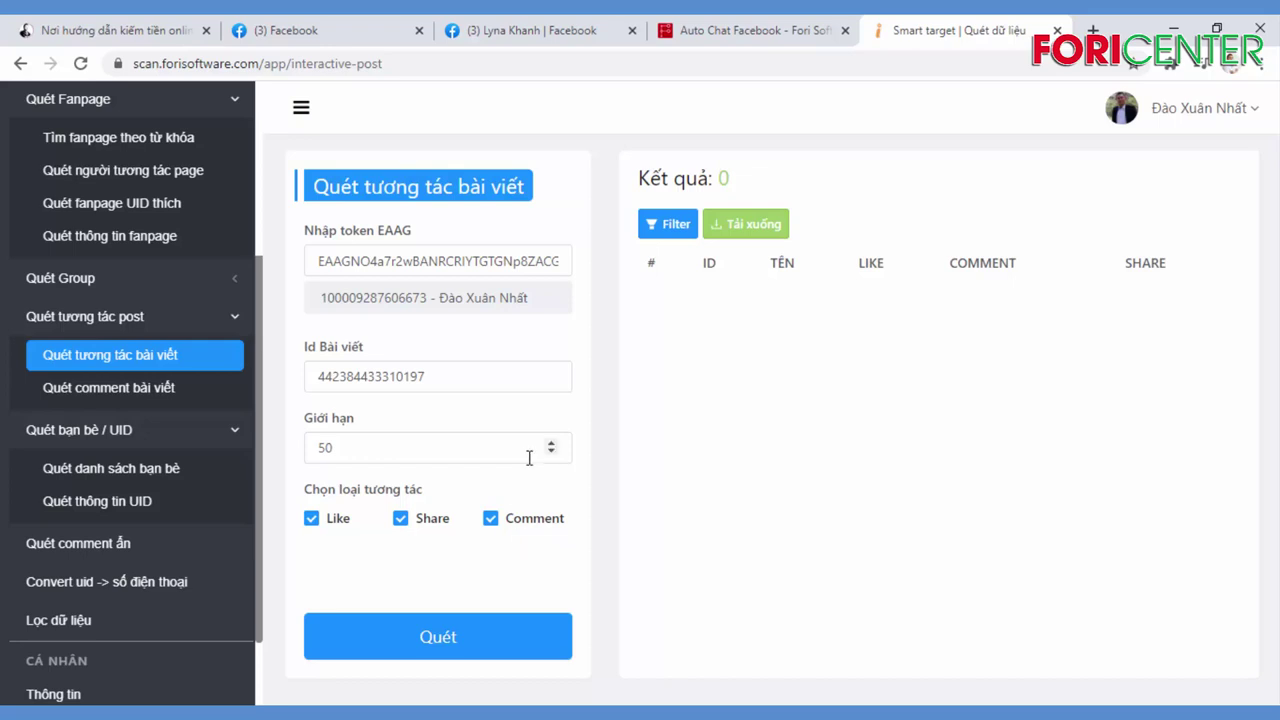
click(404, 528)
click(314, 522)
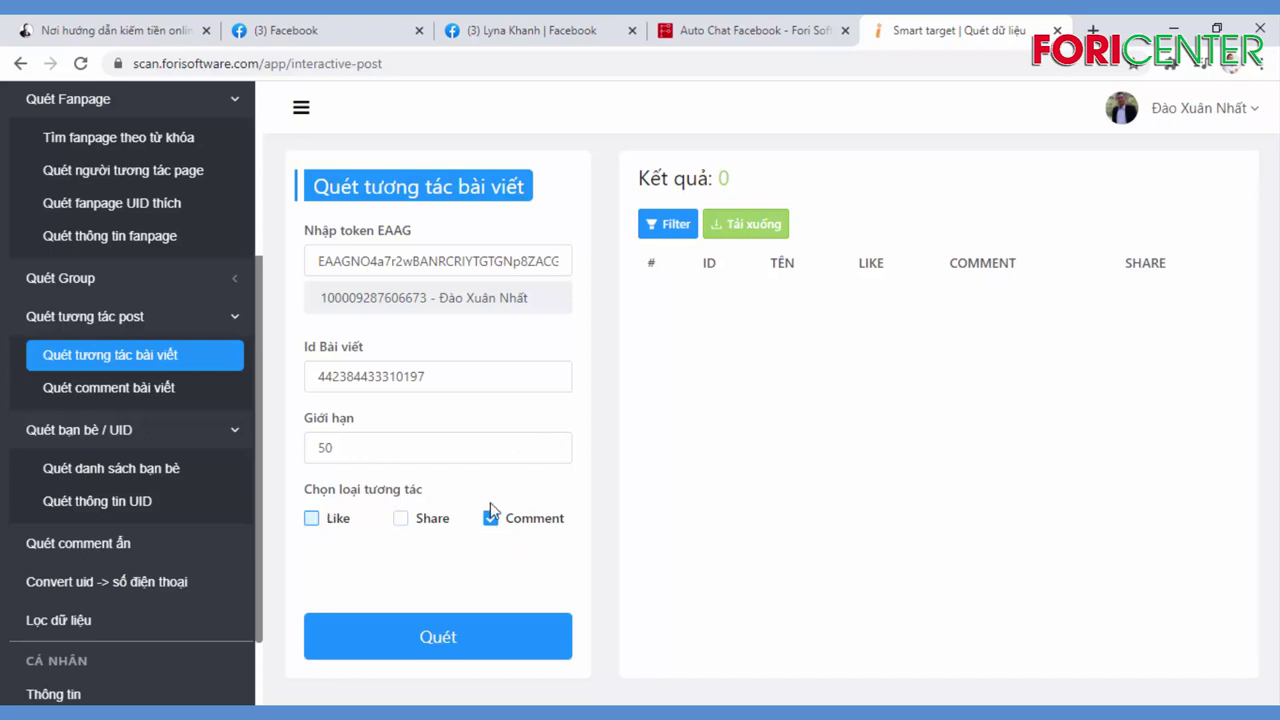
click(435, 631)
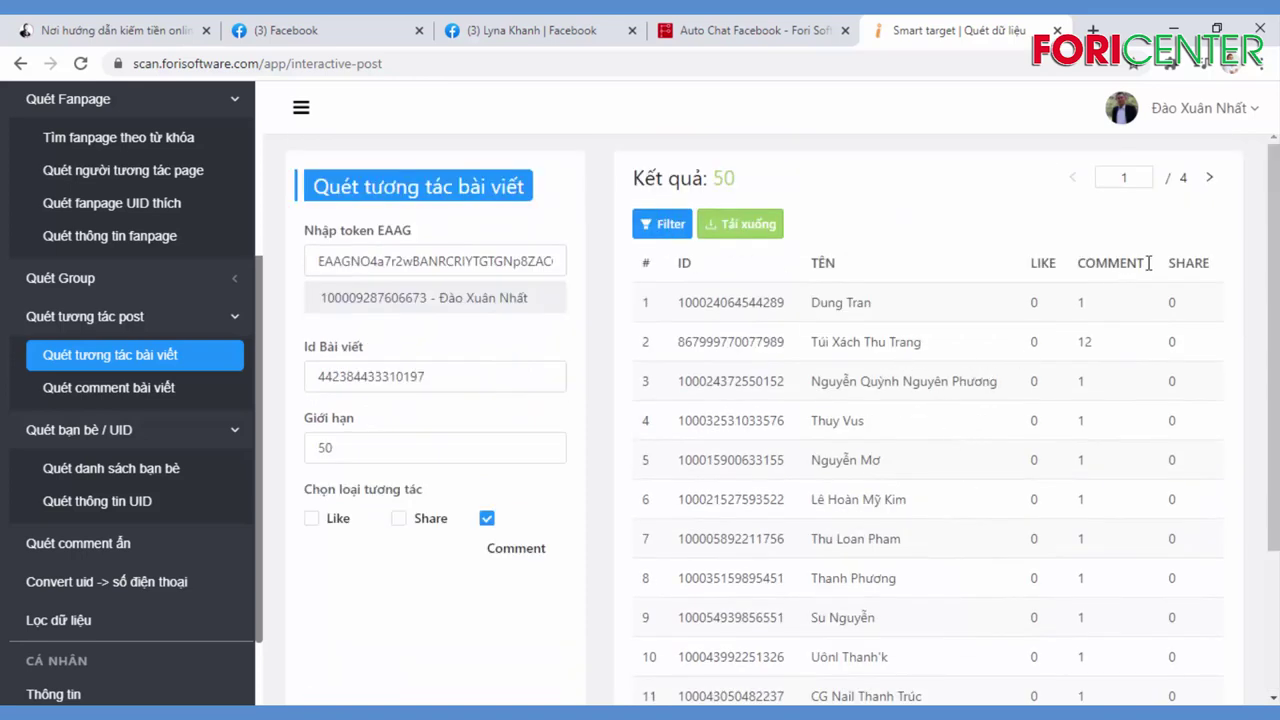
Step: Examine the commenters and their comment counts across the pages of scan results
click(1211, 178)
click(1211, 178)
click(1211, 178)
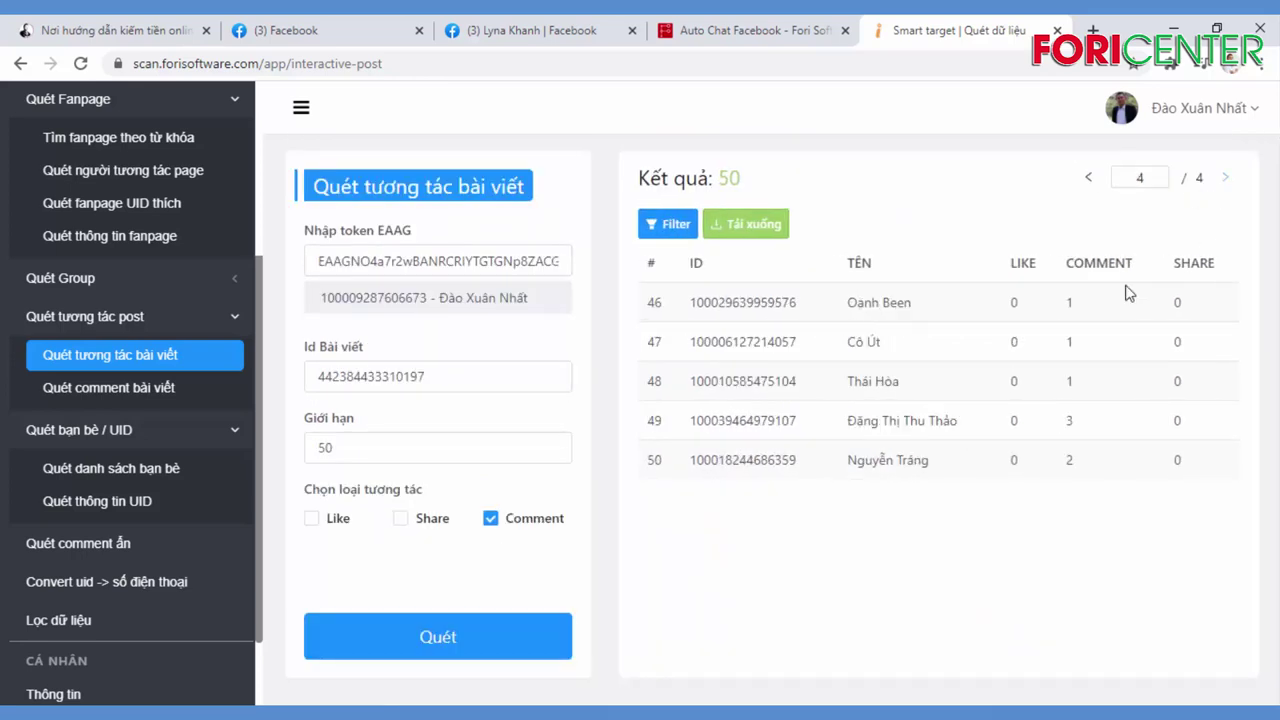
click(1089, 180)
click(1072, 179)
click(1072, 179)
scroll(958, 406, down, 2)
scroll(960, 407, up, 2)
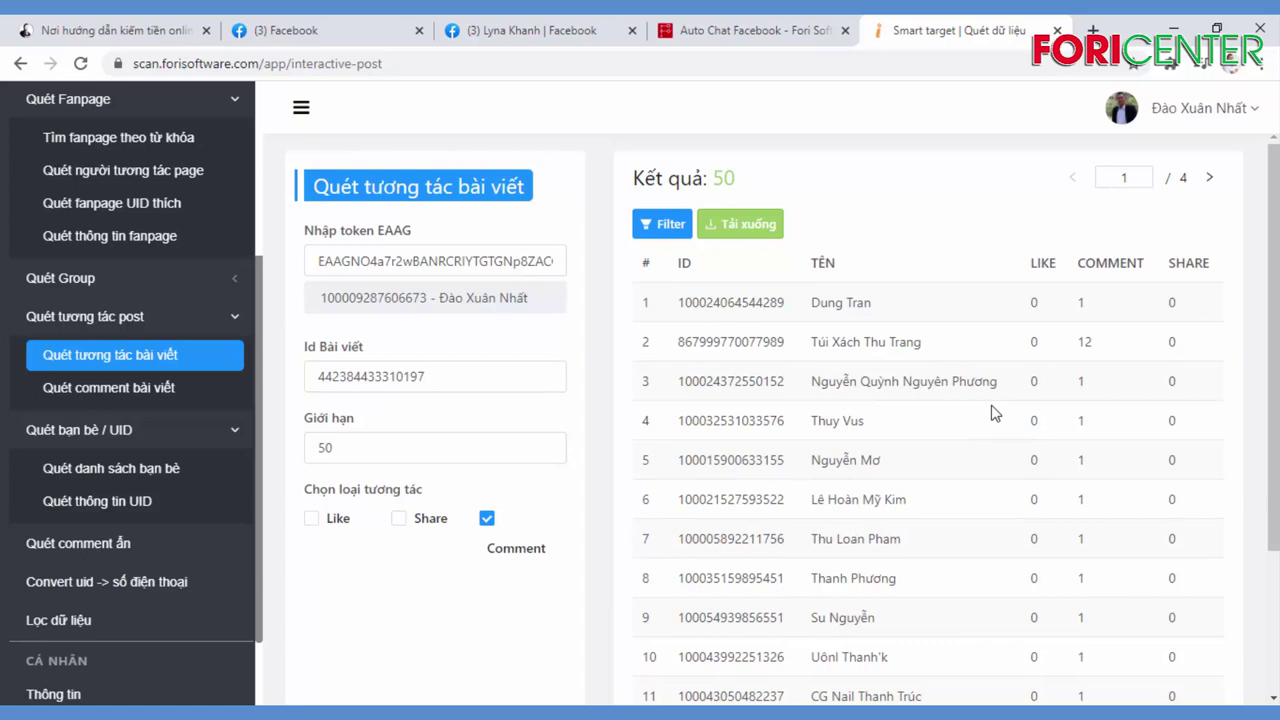
scroll(998, 418, down, 2)
scroll(1063, 434, up, 2)
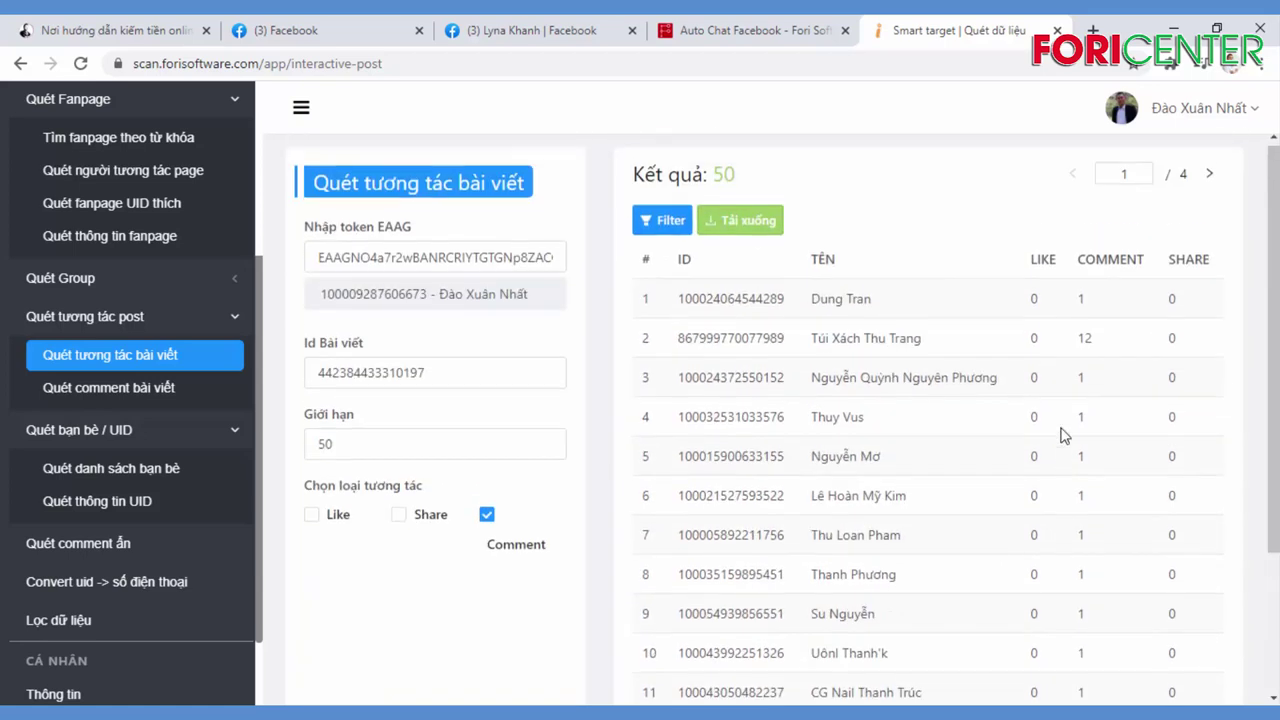
drag(1277, 343, 1277, 483)
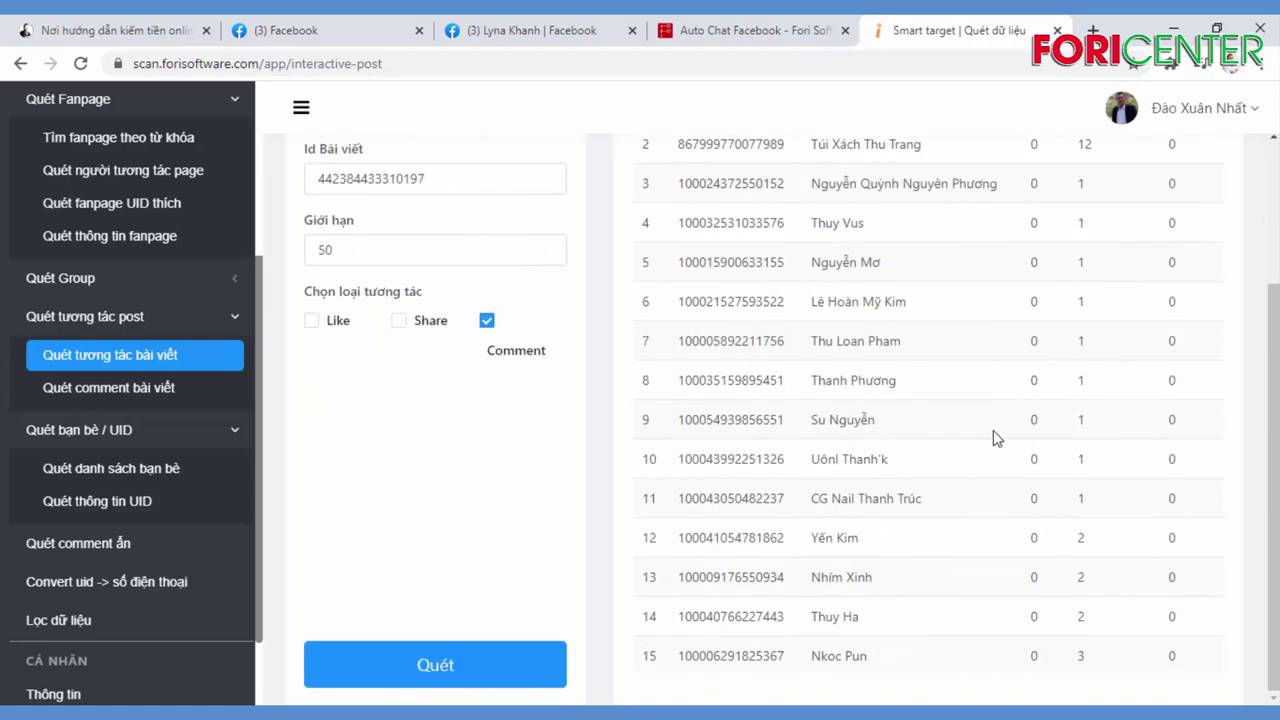
scroll(993, 430, up, 2)
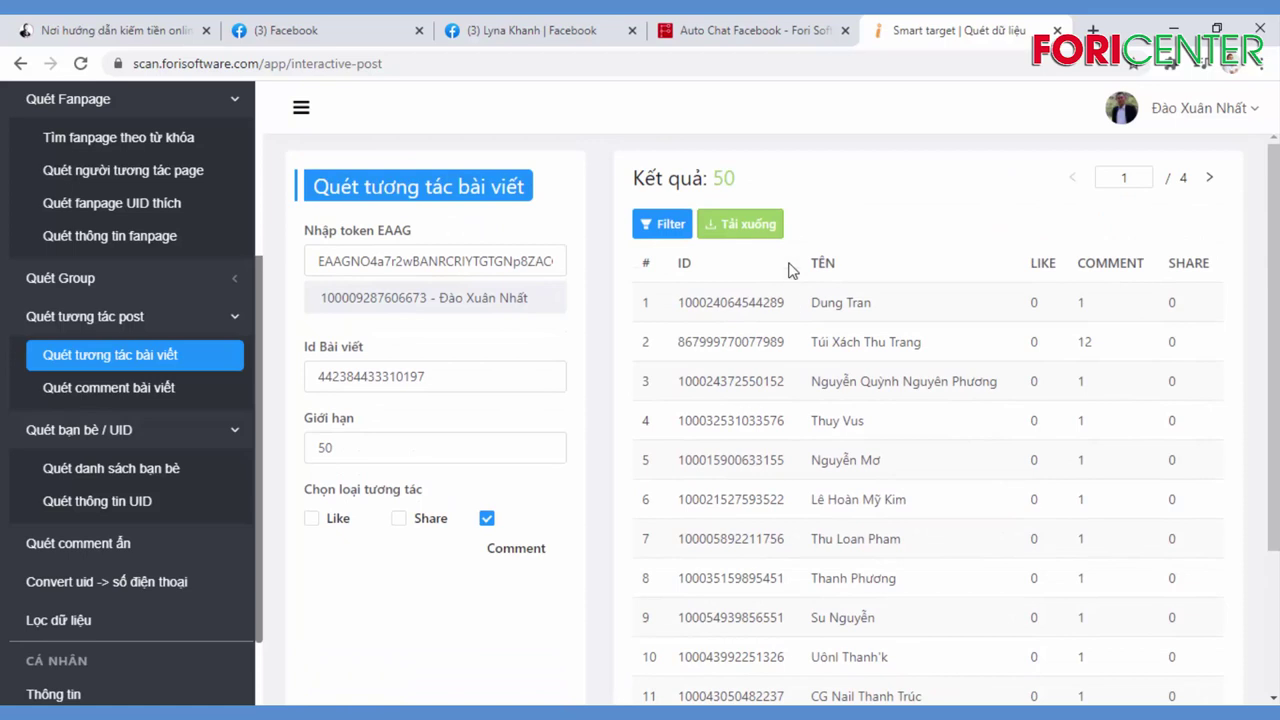
Step: Export the scan results as a txt file containing only the Id field and close the export dialog
click(776, 229)
click(442, 363)
click(582, 366)
click(580, 334)
click(724, 336)
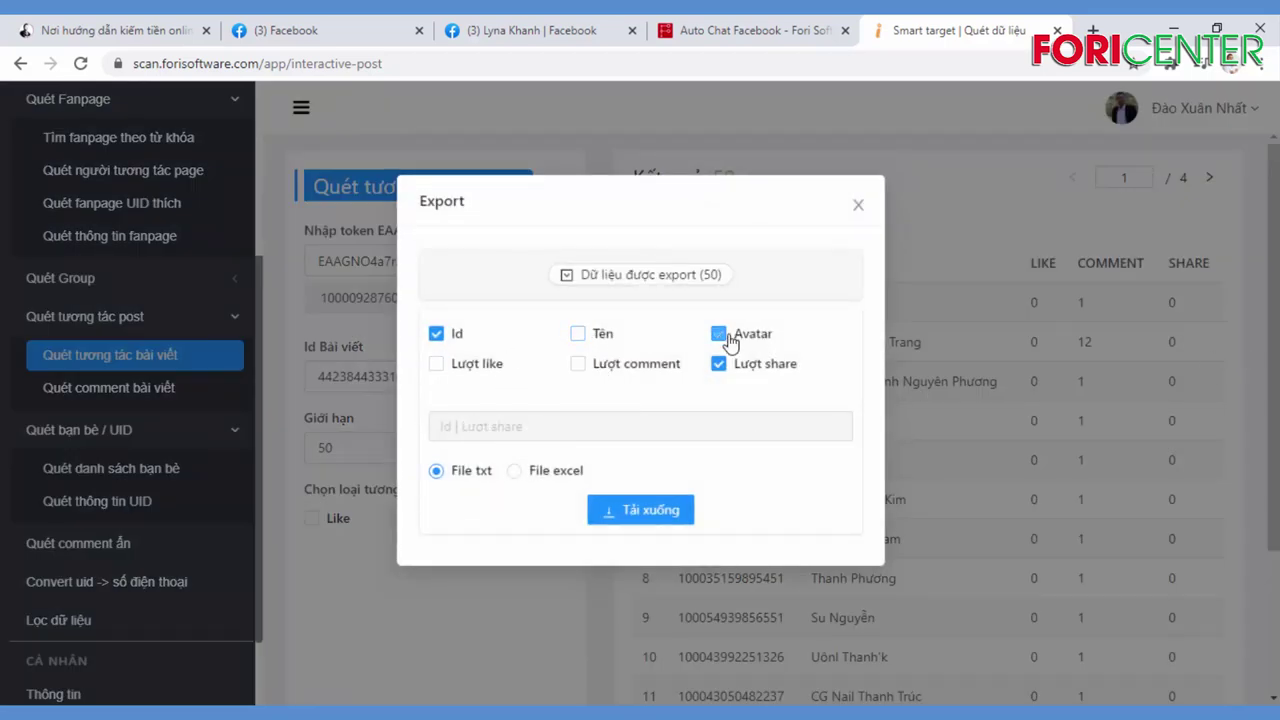
click(722, 364)
click(648, 512)
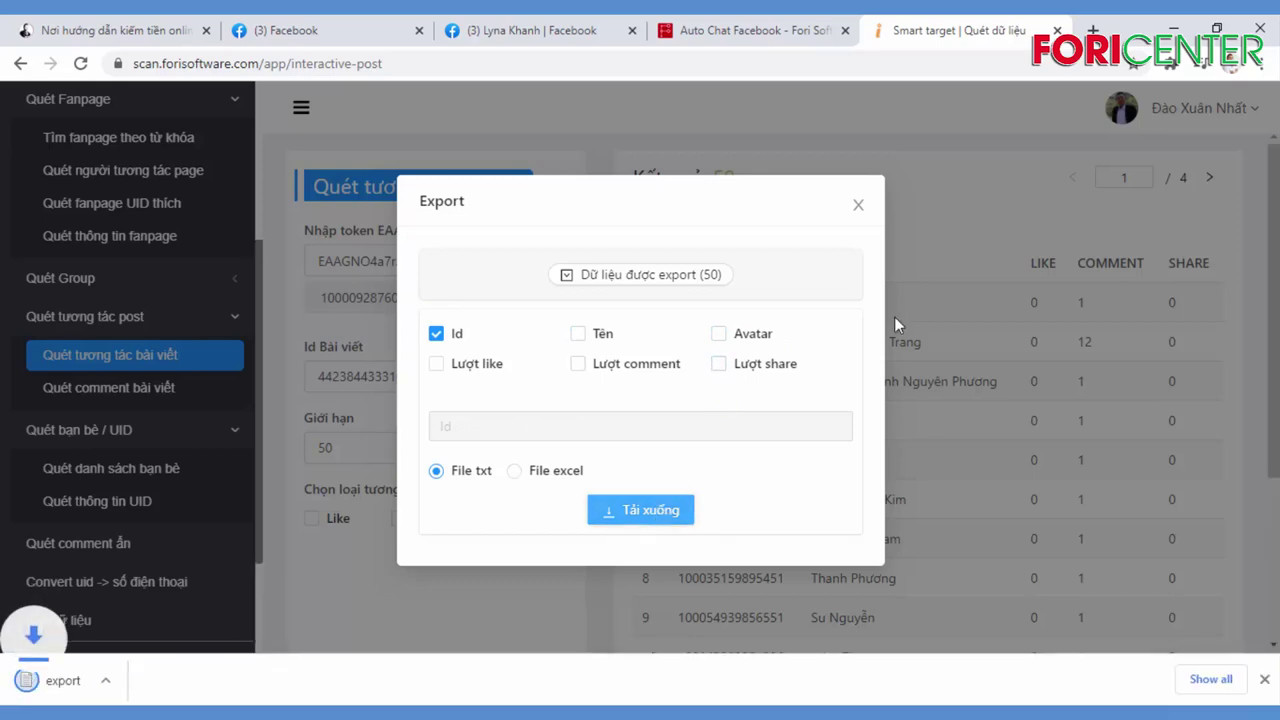
click(858, 205)
Step: Open the downloaded export in Notepad, copy all its IDs and minimize the window
click(201, 681)
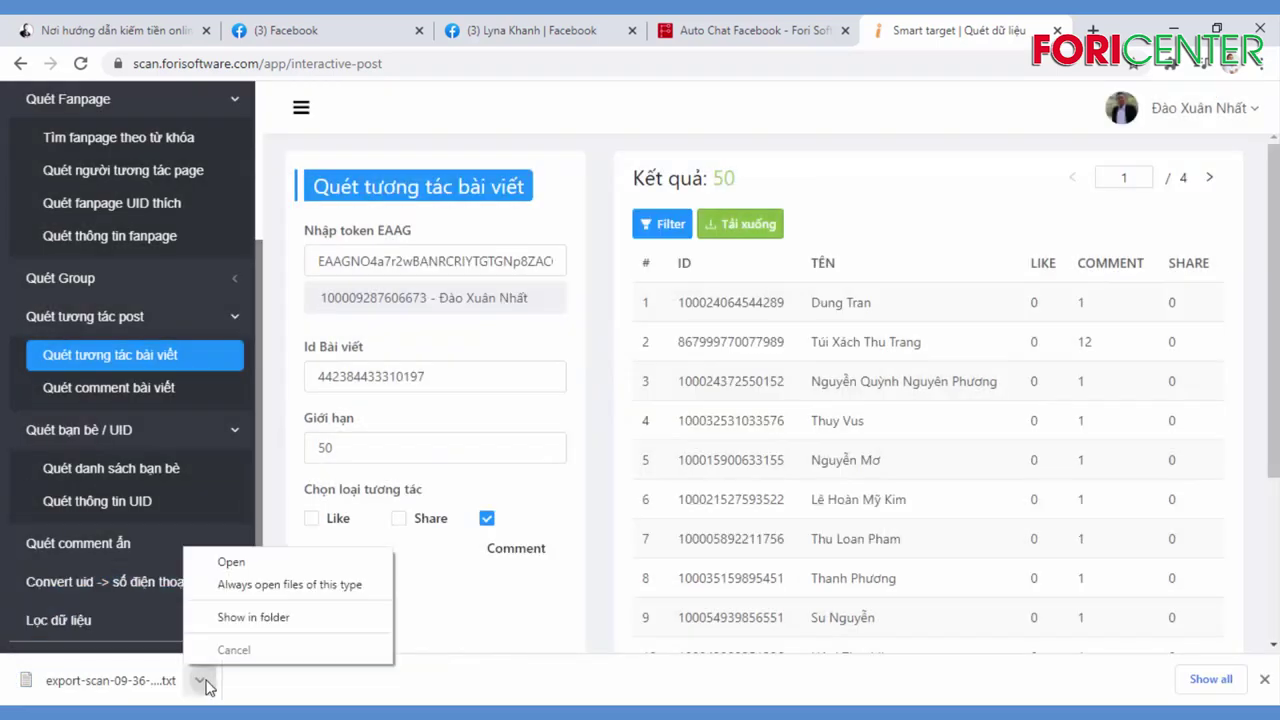
click(261, 564)
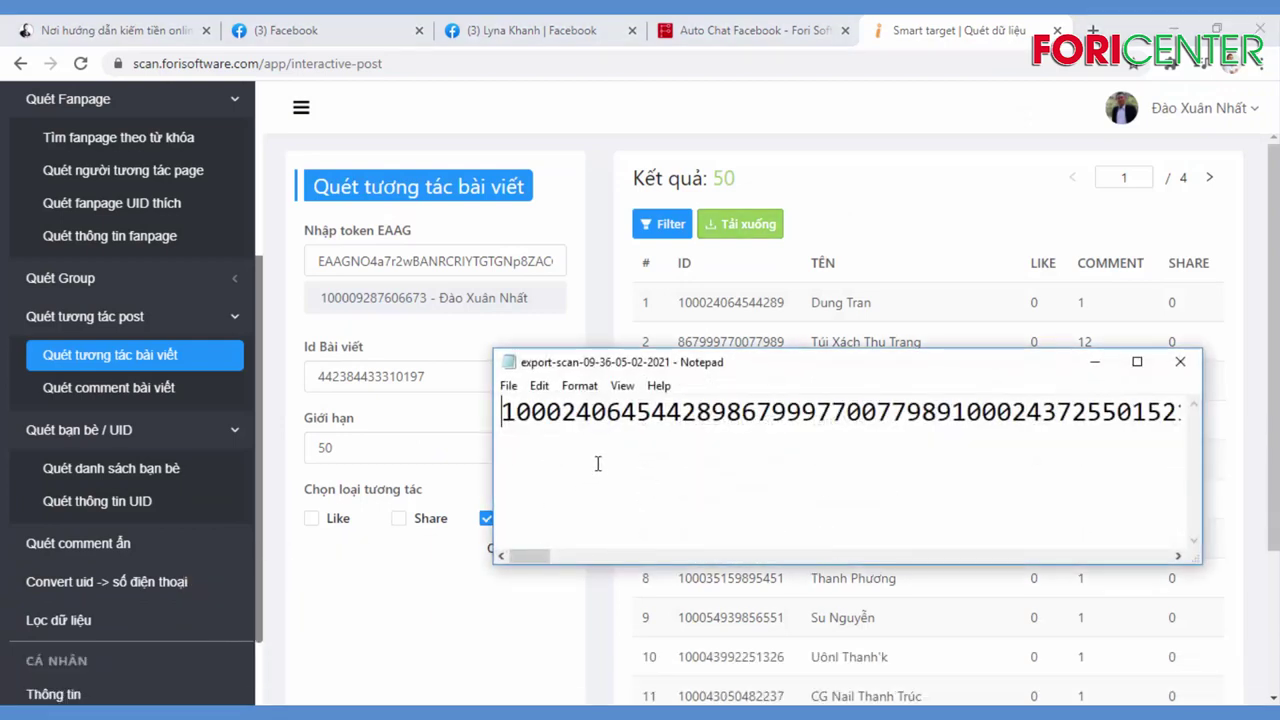
key(ctrl+a)
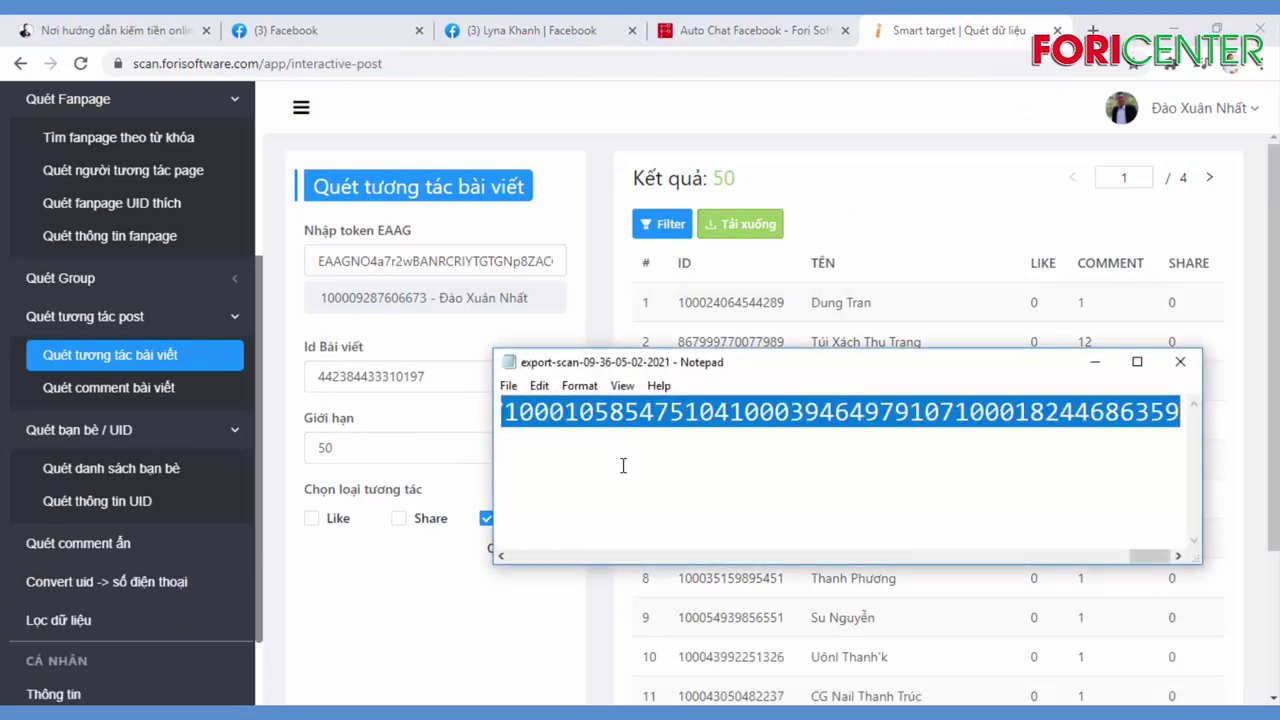
click(1094, 362)
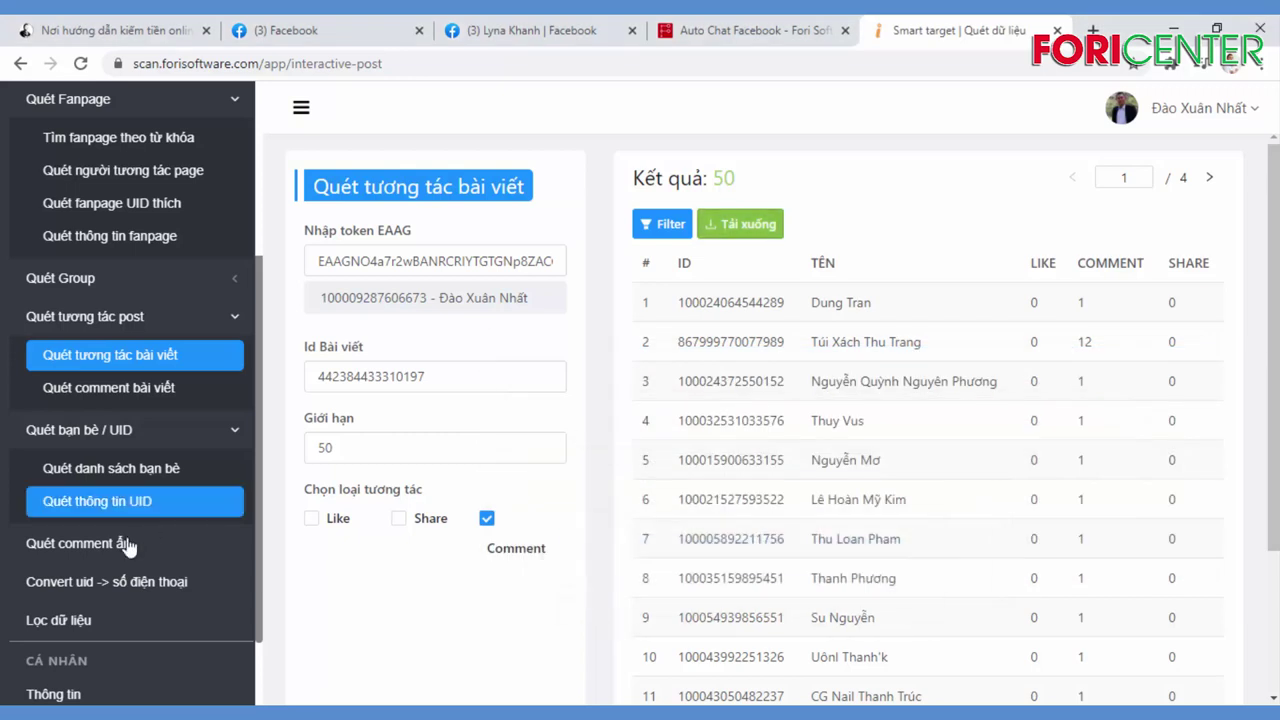
Step: Open the Lọc dữ liệu tool, choose the data region Dữ liệu chung and try processing without any file
click(91, 618)
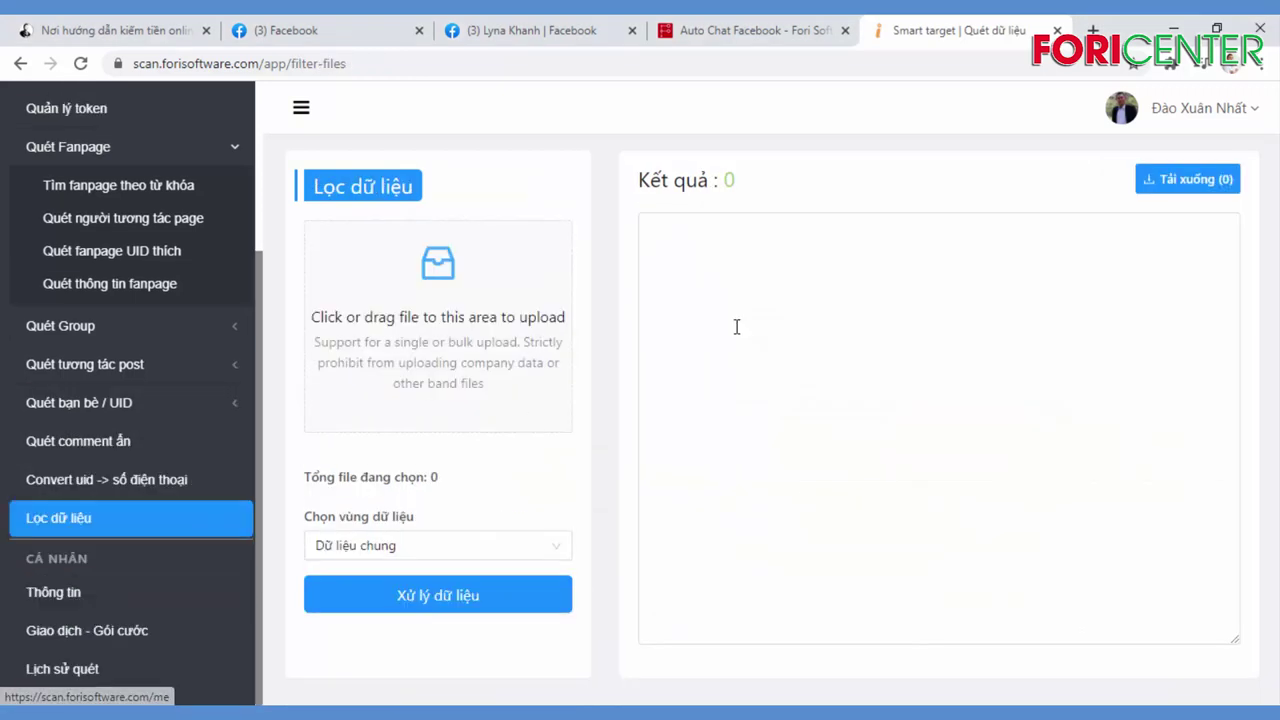
click(463, 551)
click(450, 580)
click(445, 607)
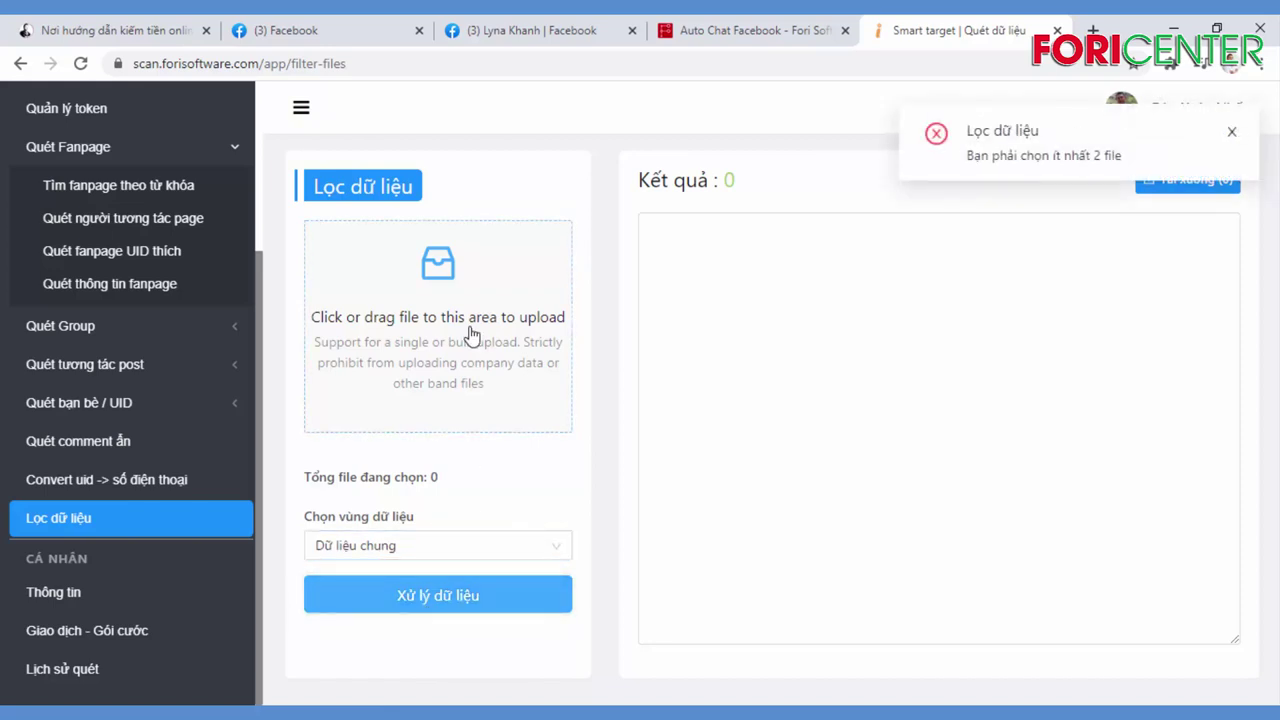
Step: Upload export-scan-09-36-05-02-2021.txt from Downloads to the data filter and try to process it
click(555, 318)
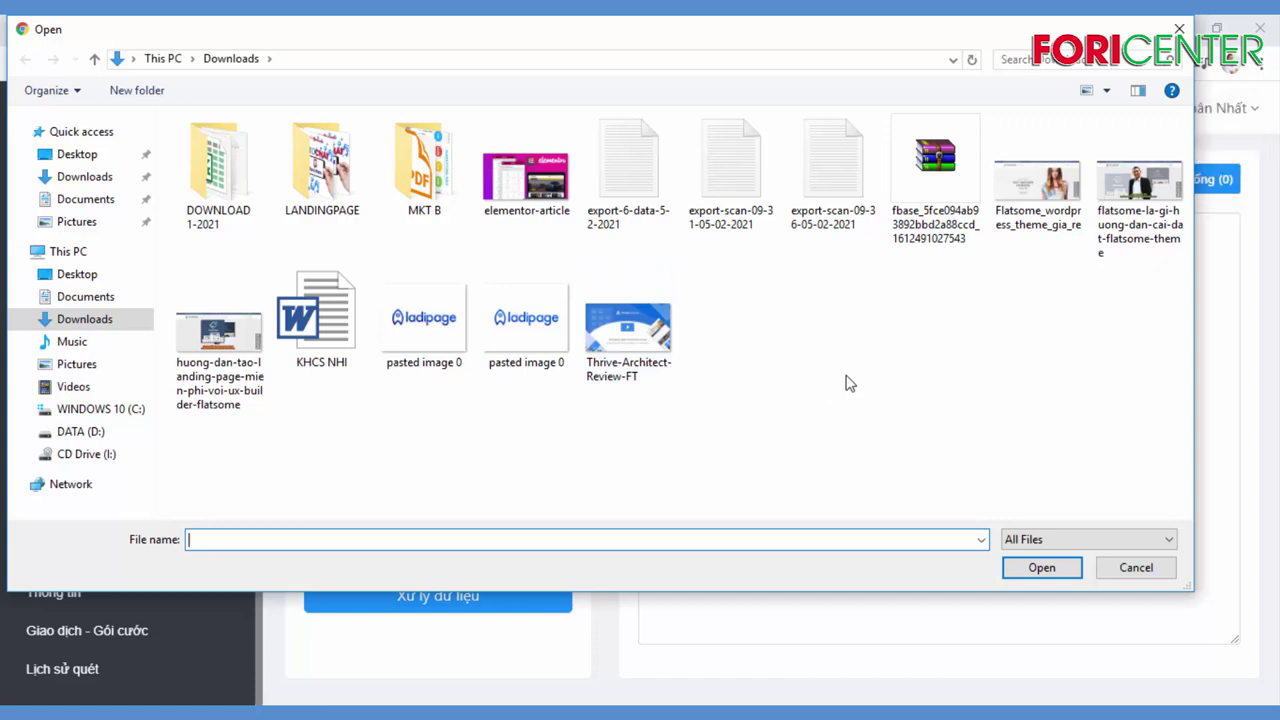
click(840, 188)
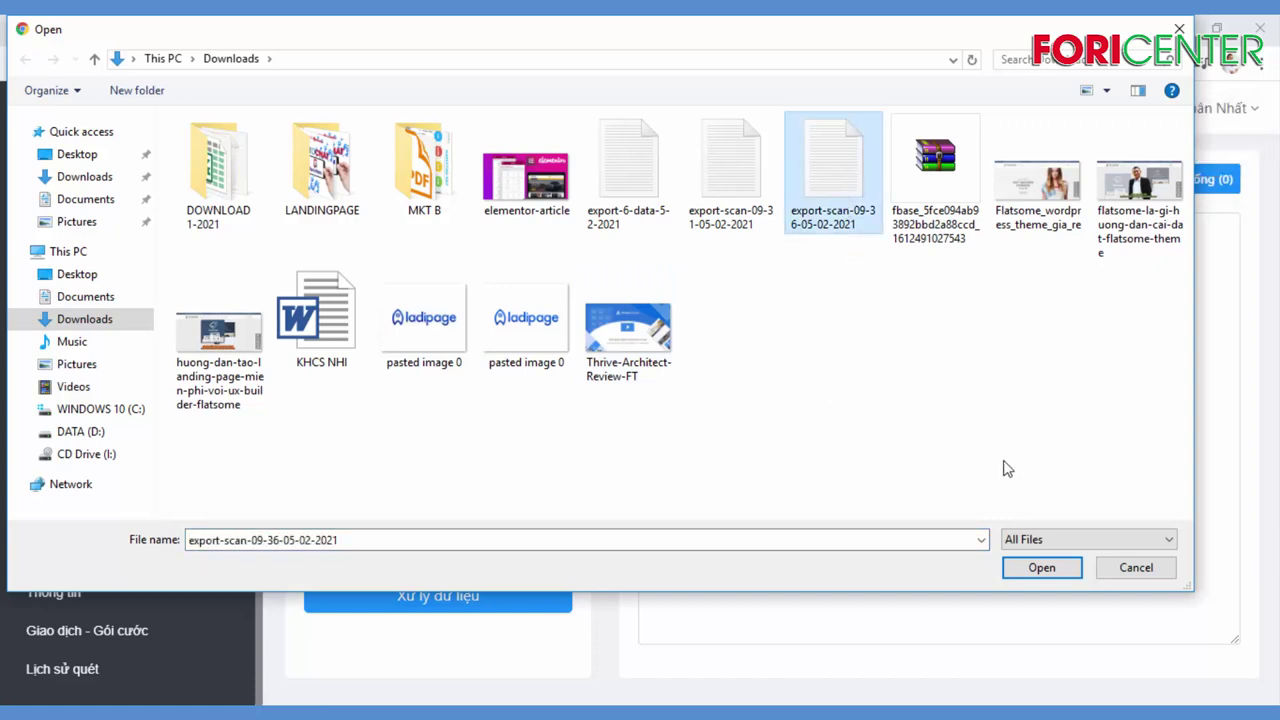
click(1041, 567)
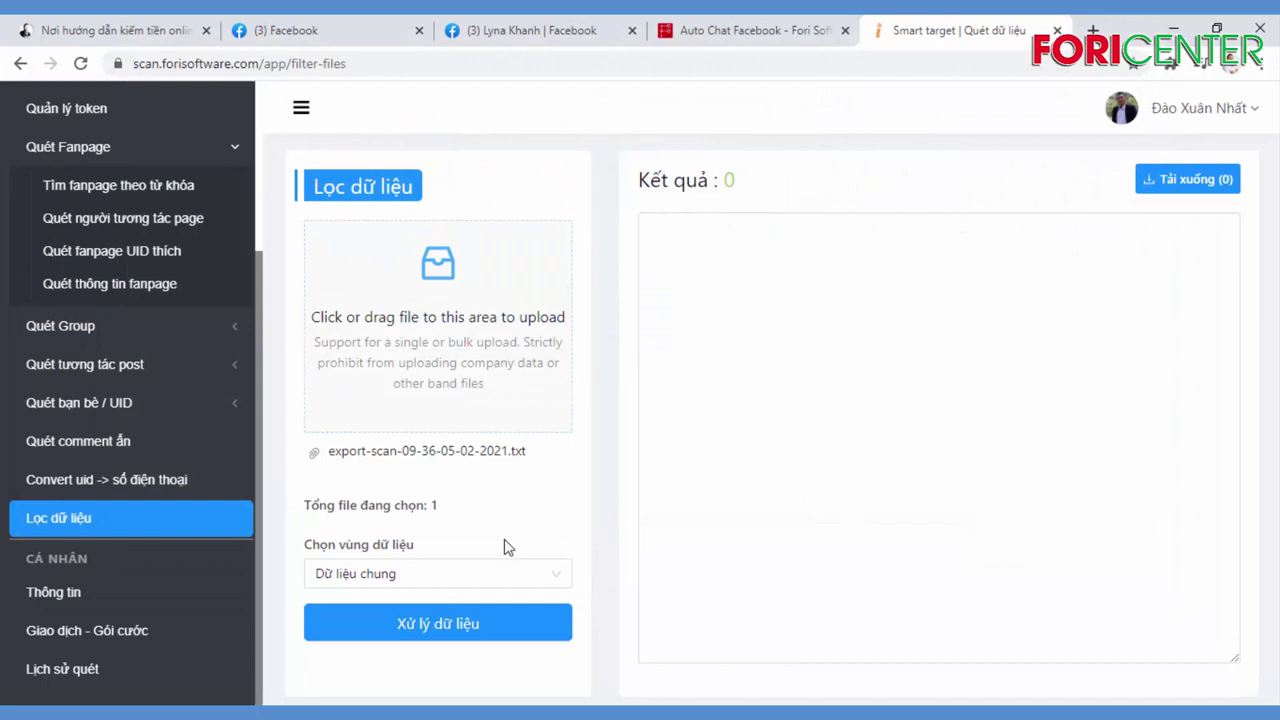
click(440, 620)
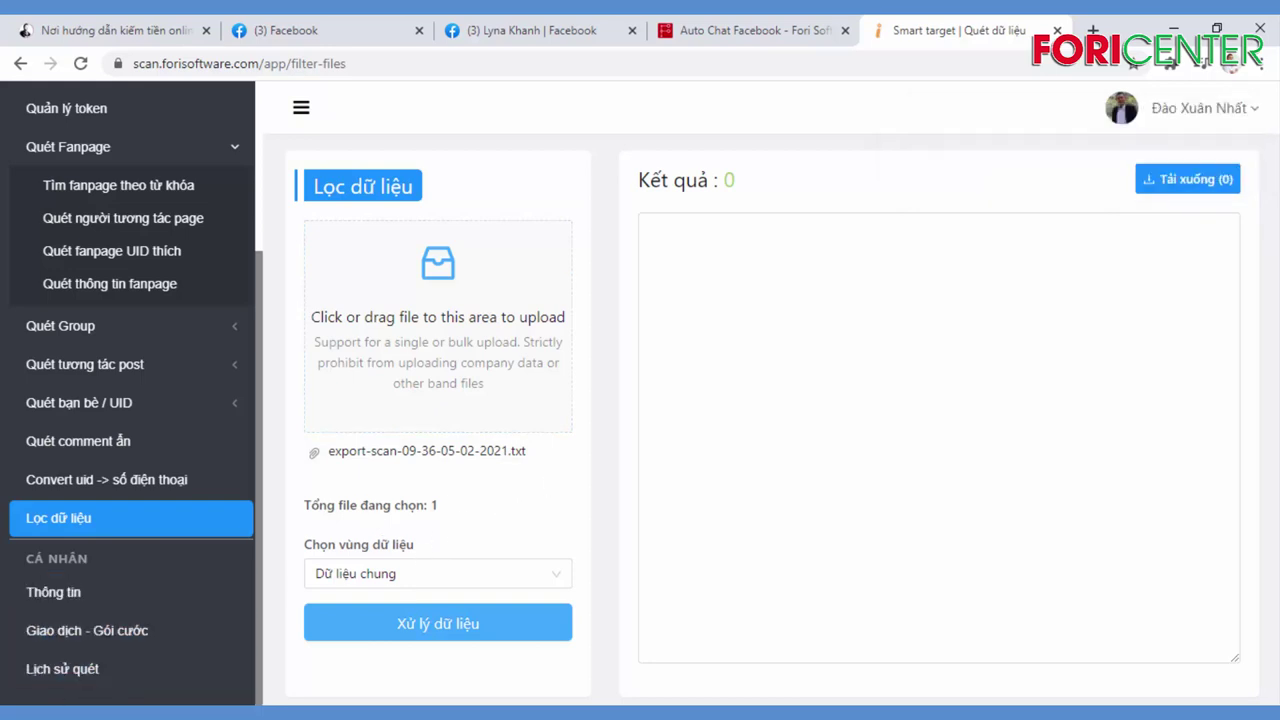
Step: Launch Excel, maximize the blank workbook, widen column A and paste the copied IDs starting at A1
key(super+s)
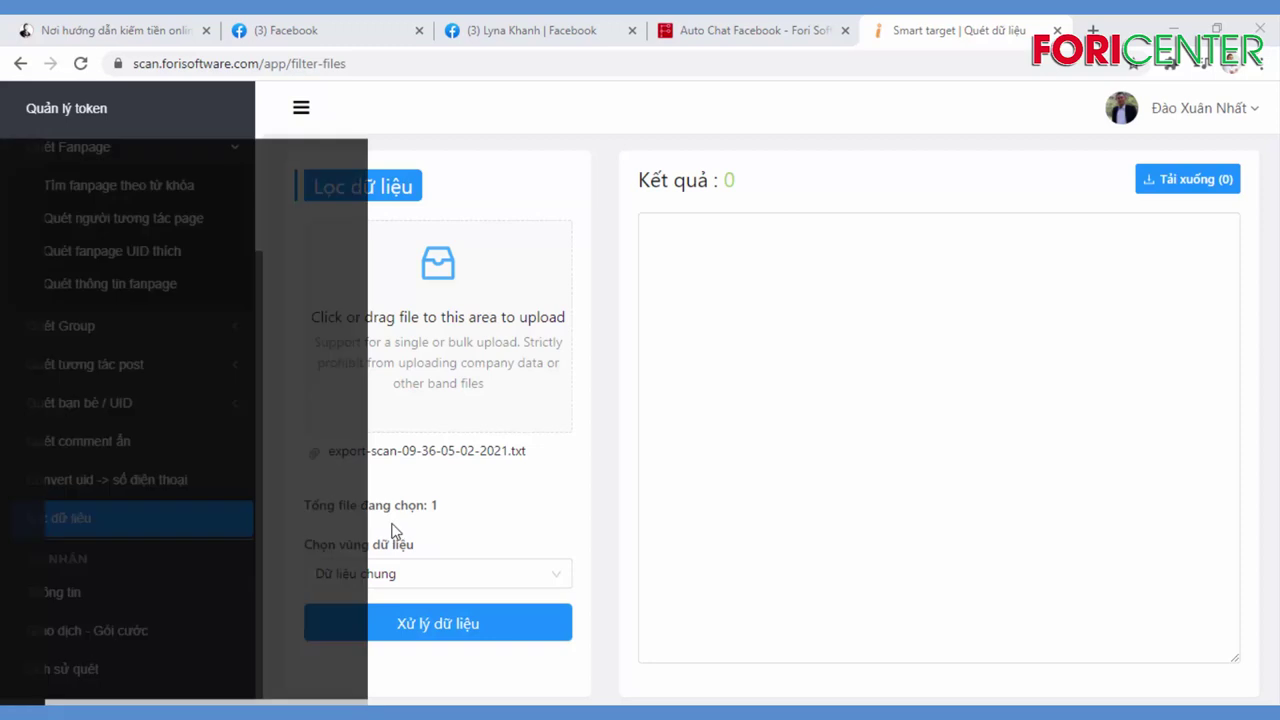
text(ex)
click(248, 271)
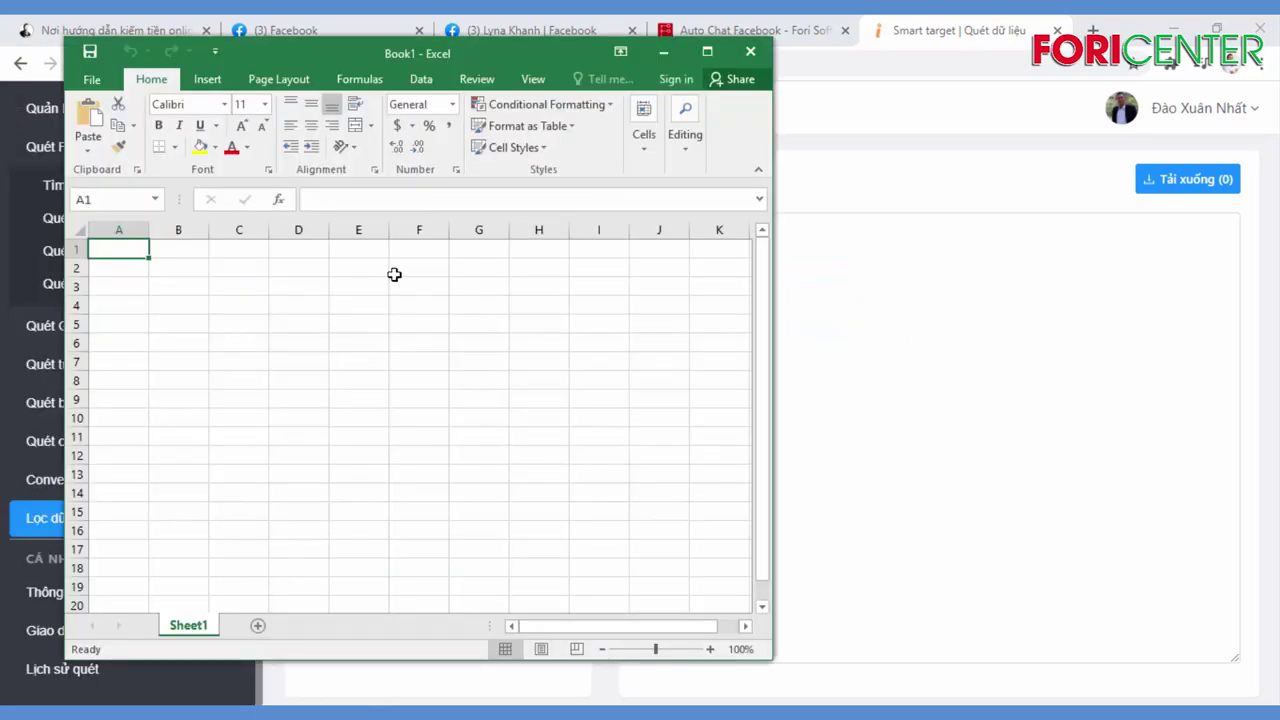
click(707, 51)
drag(88, 206, 464, 212)
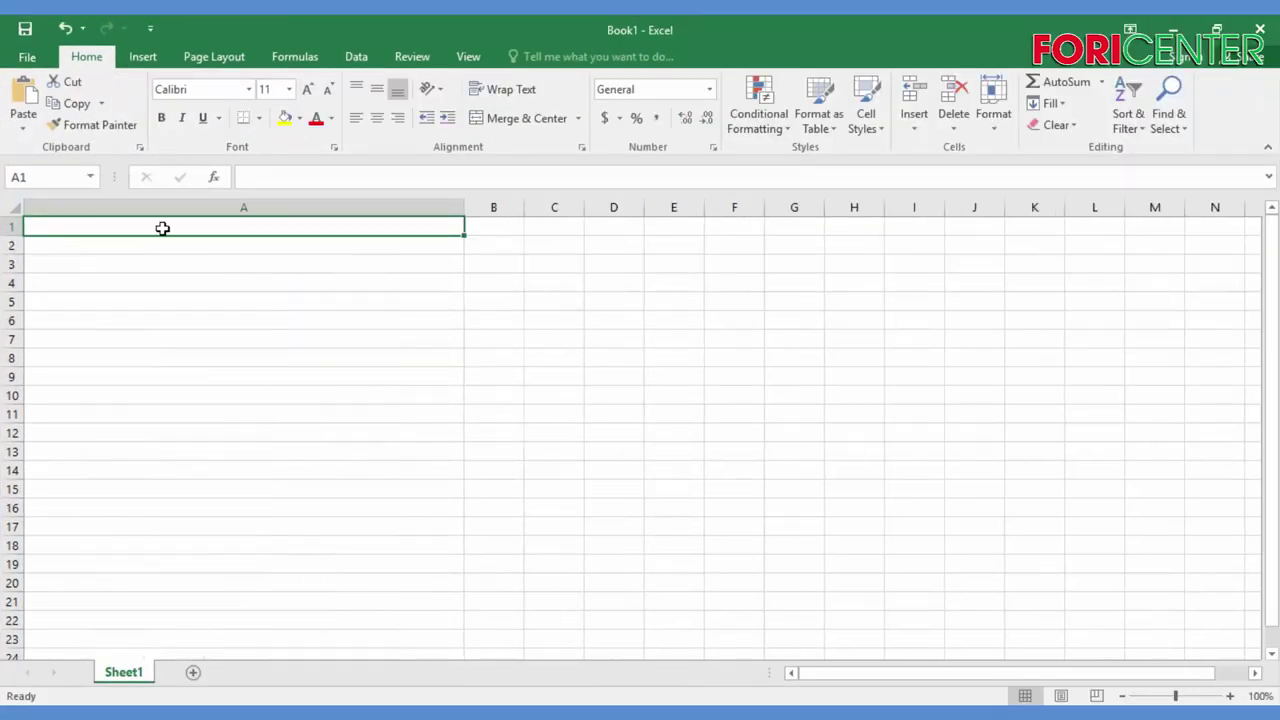
key(ctrl+v)
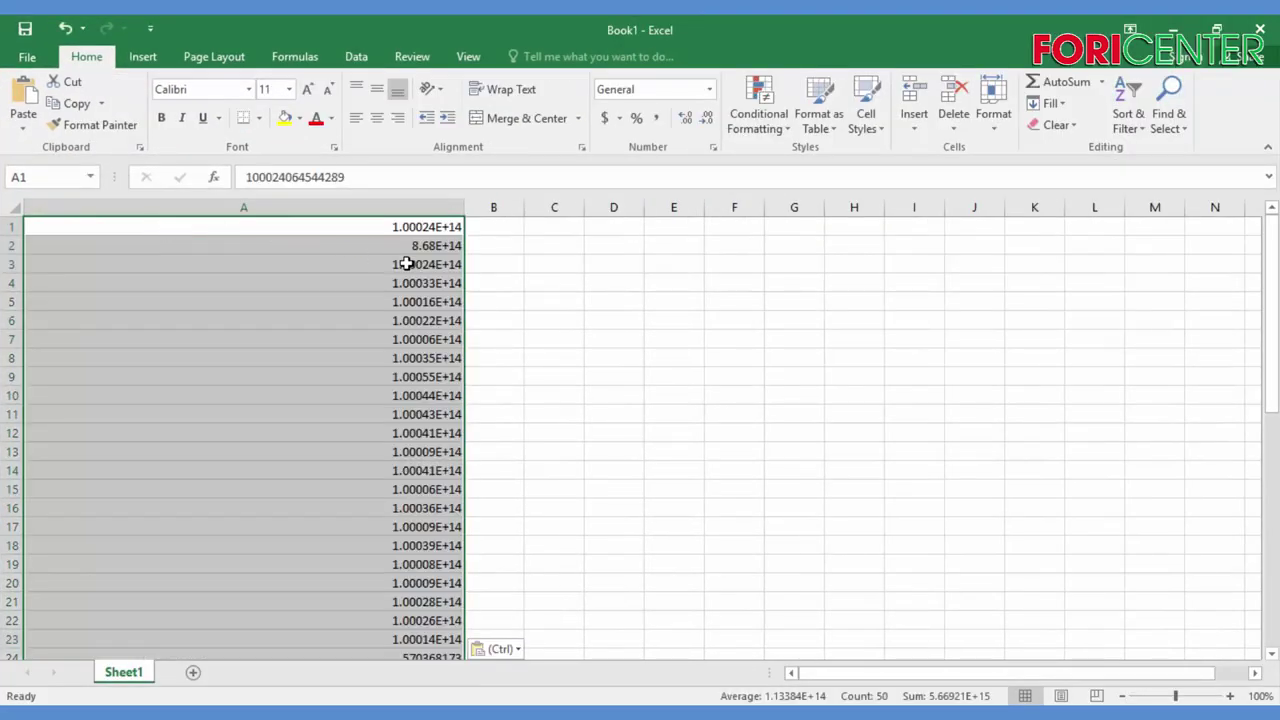
Step: Format the pasted IDs in column A as Text, paste the IDs over them again and narrow the column
right_click(343, 224)
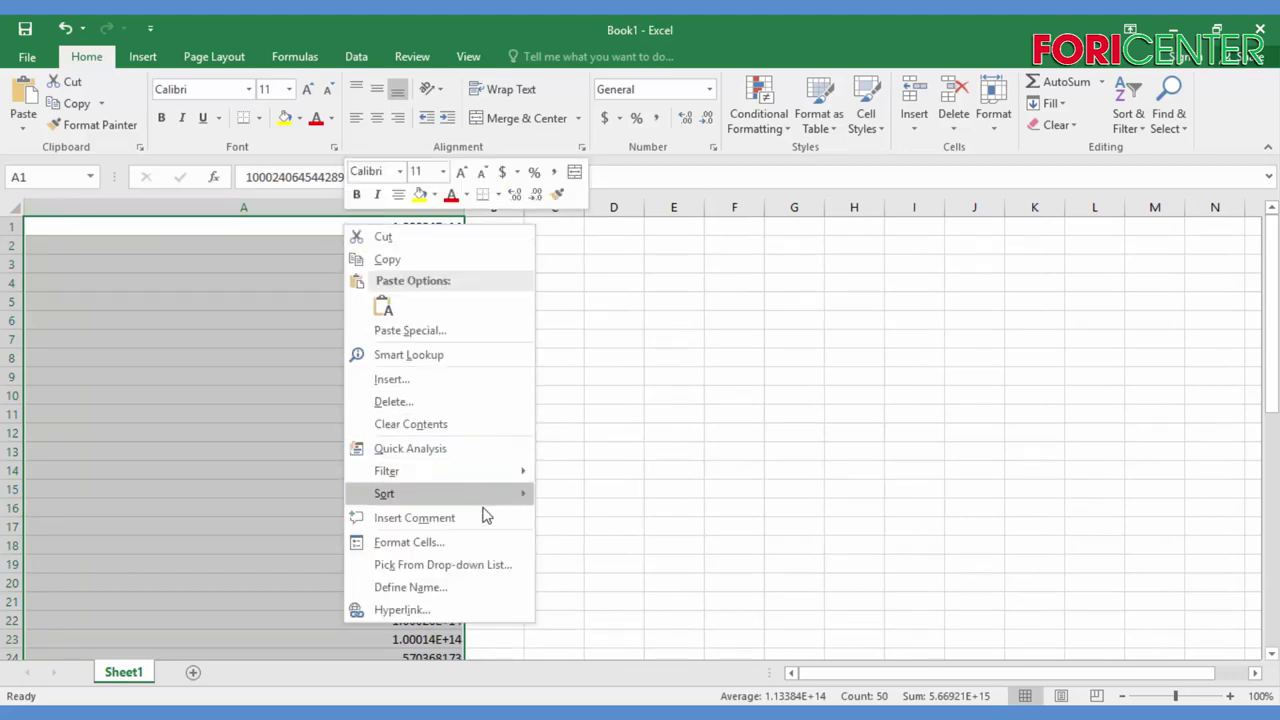
key(Escape)
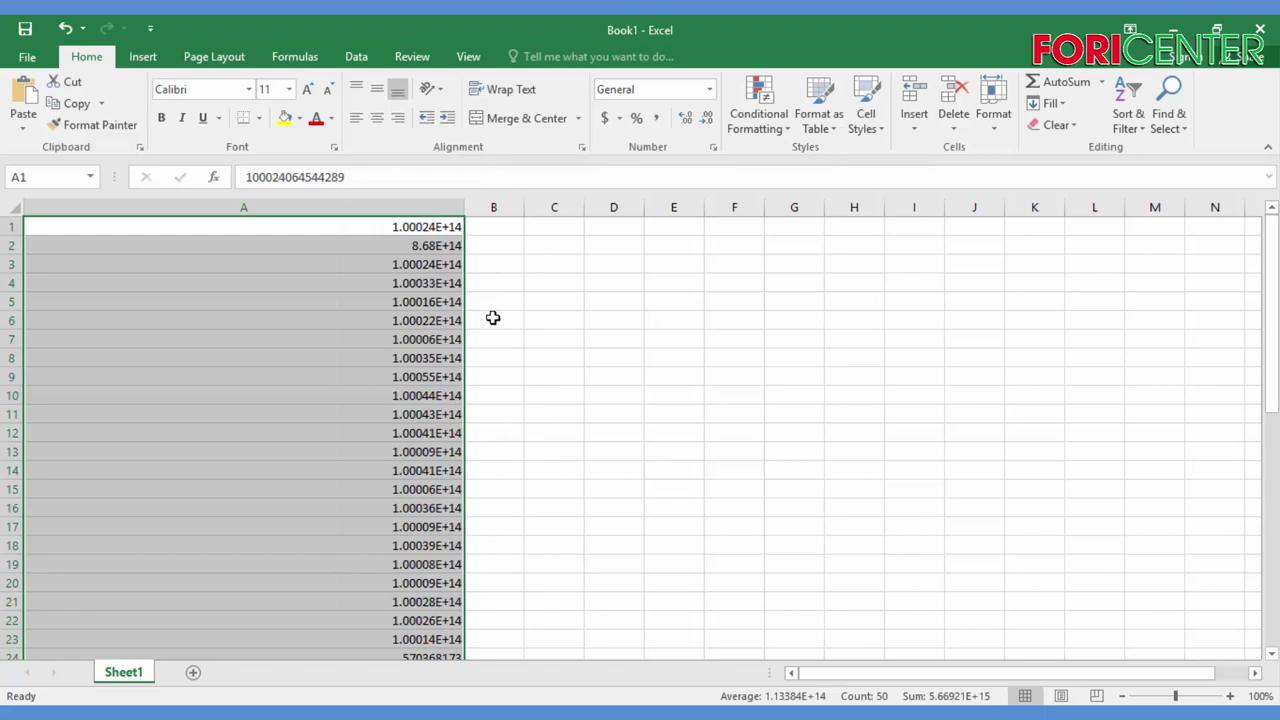
key(ctrl+1)
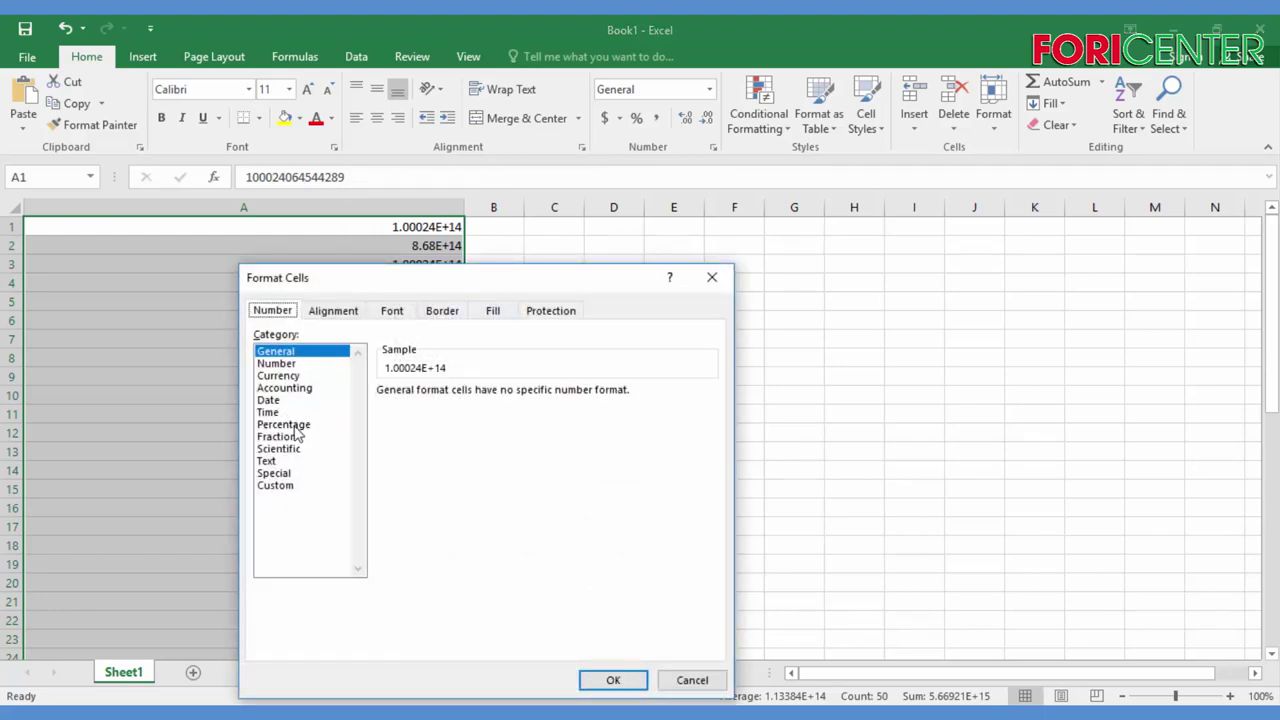
click(268, 461)
click(614, 680)
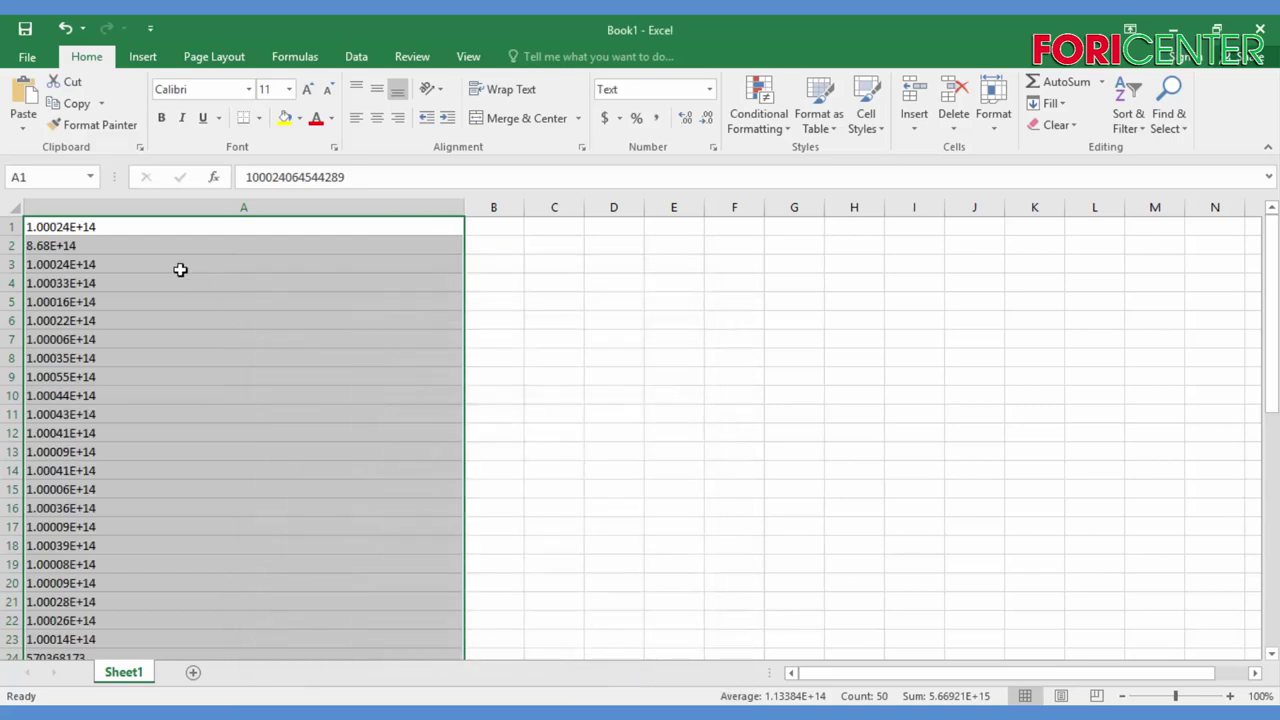
key(ctrl+v)
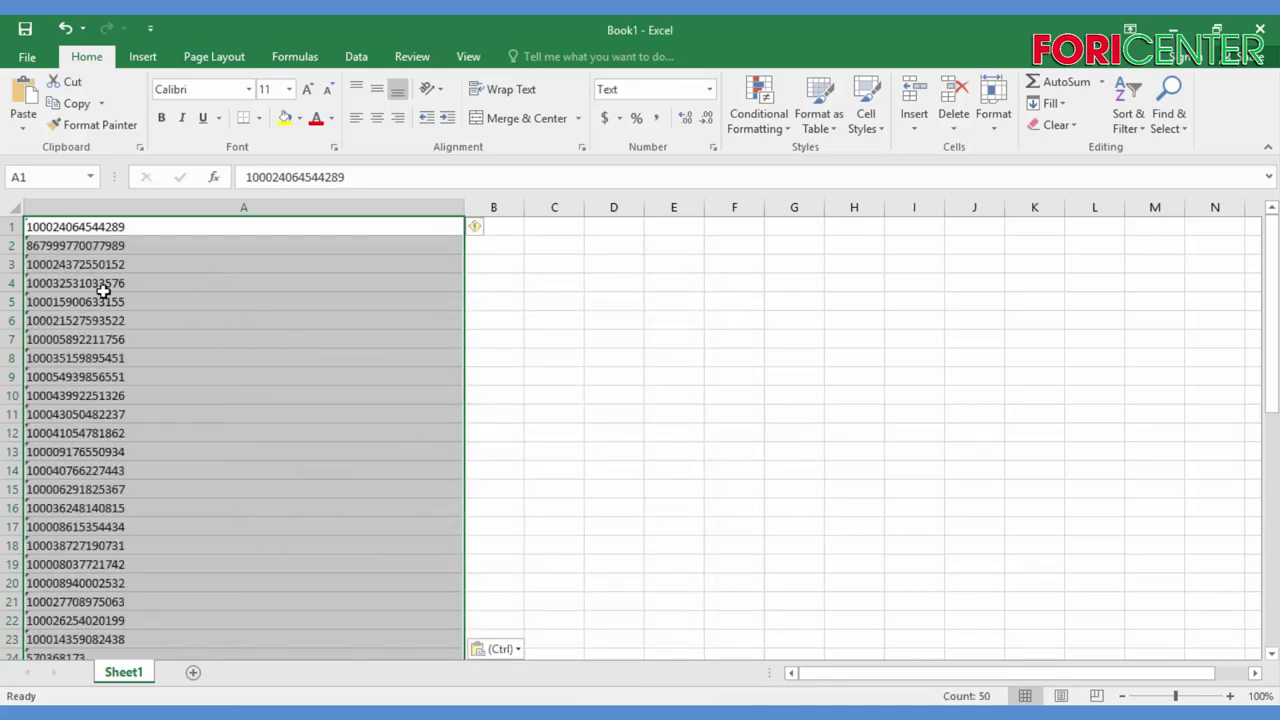
drag(466, 211, 295, 212)
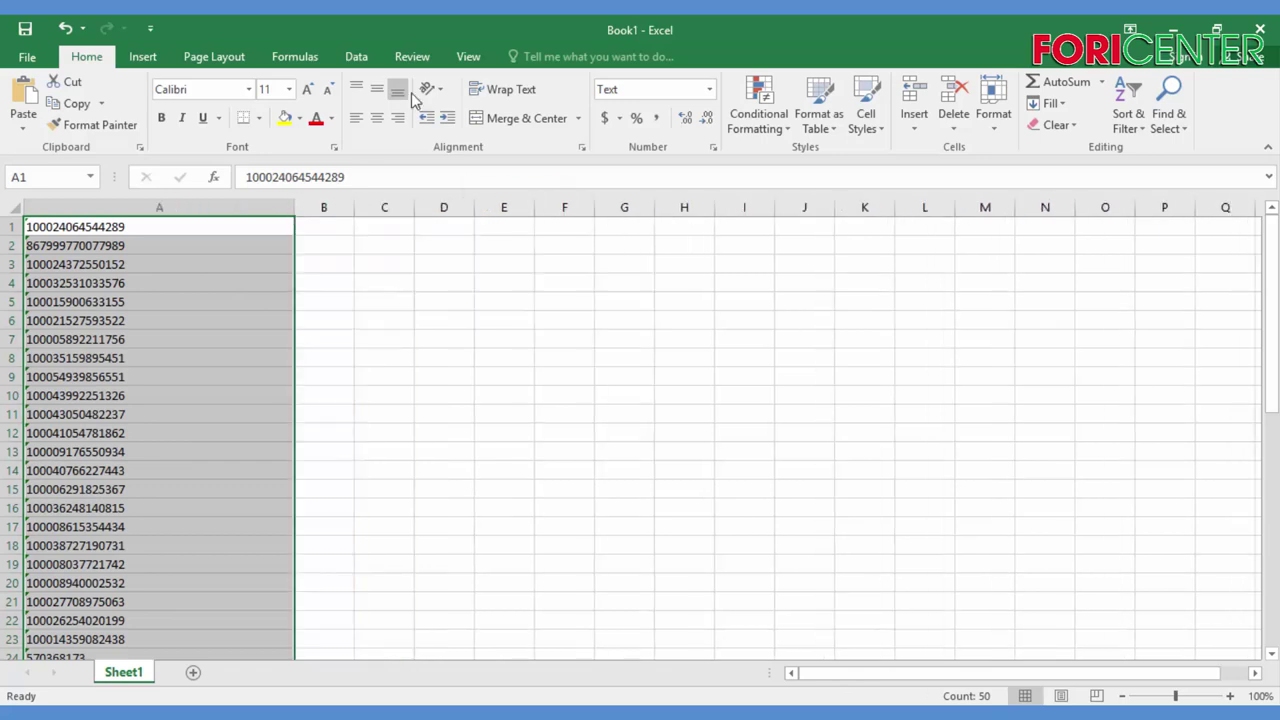
Step: Run Remove Duplicates on the IDs in column A
click(357, 57)
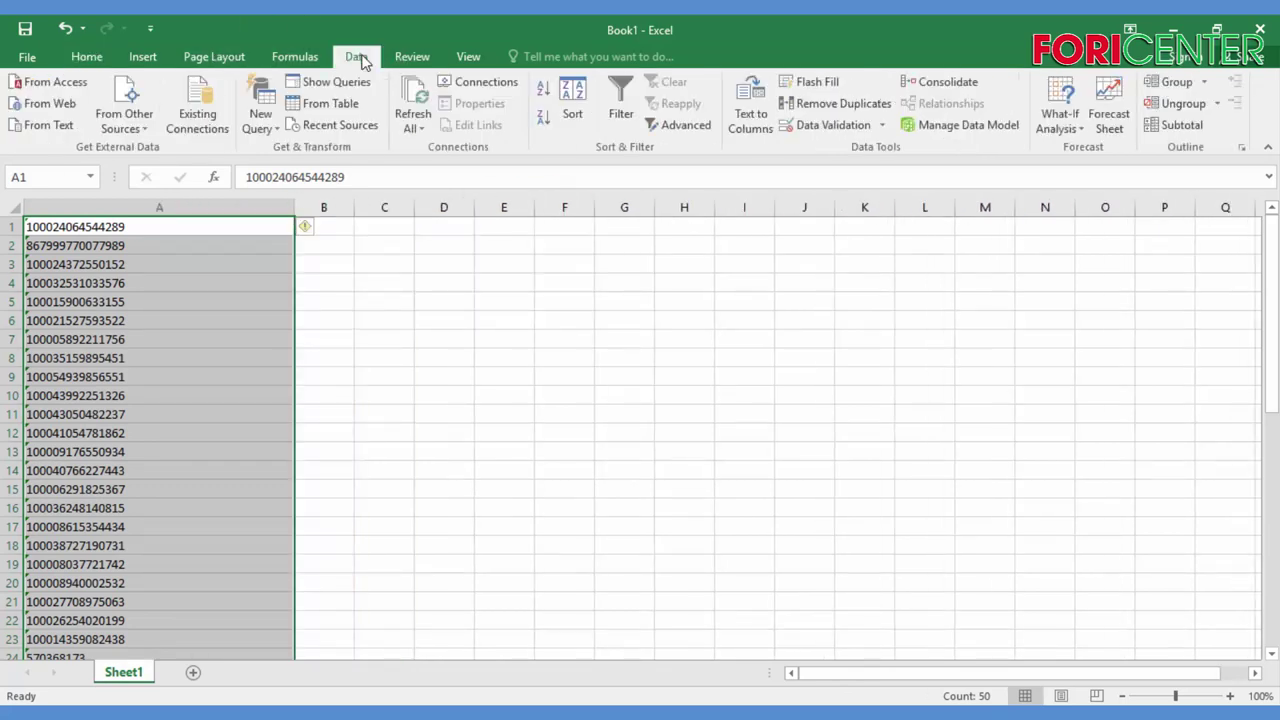
click(836, 104)
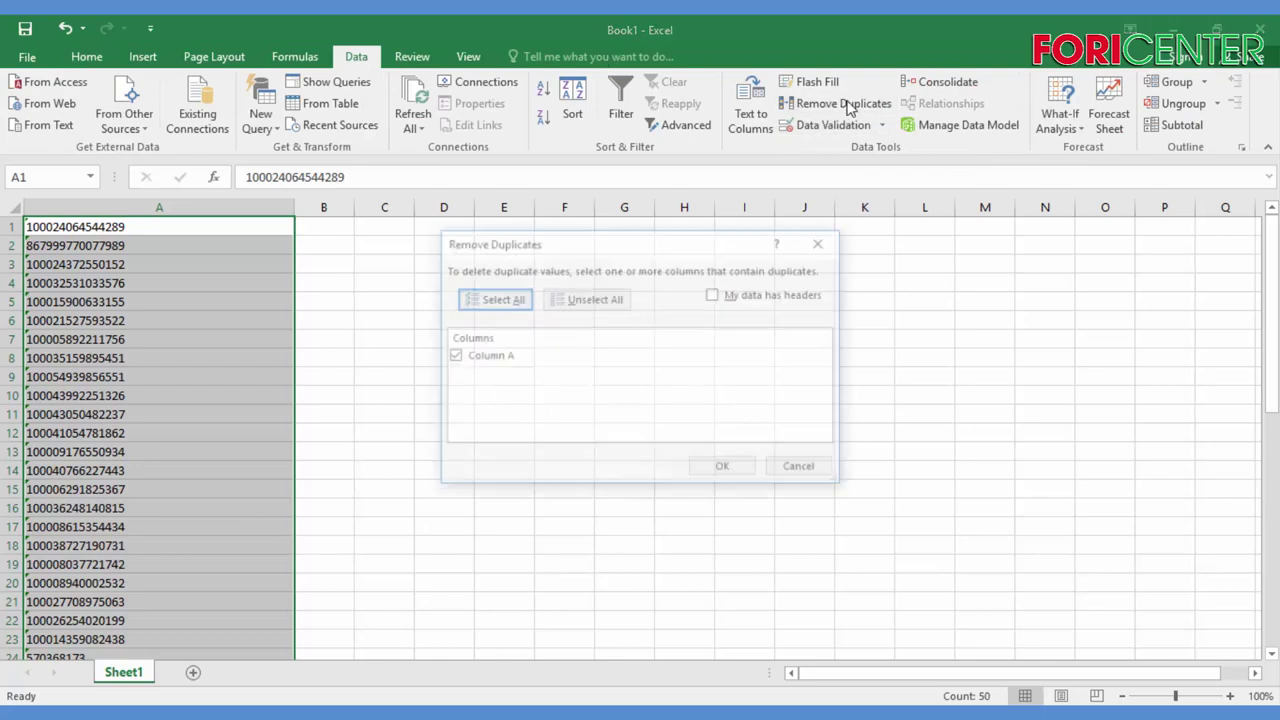
click(735, 472)
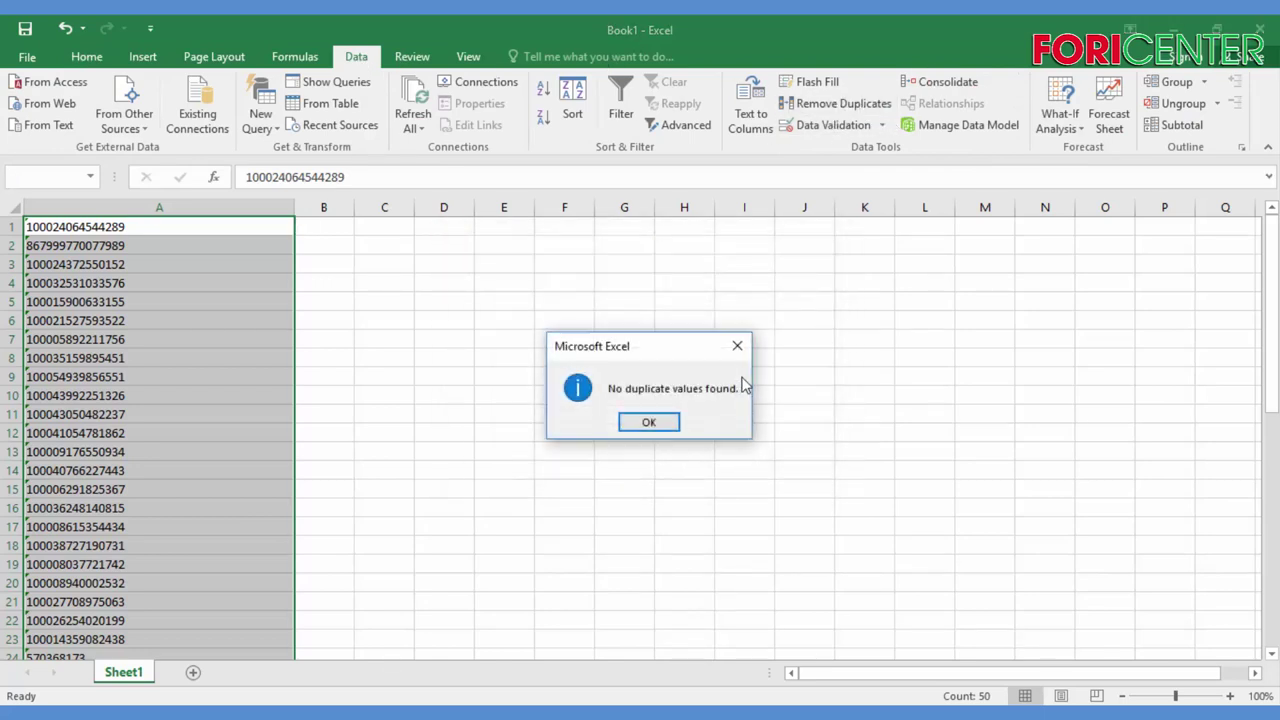
click(667, 422)
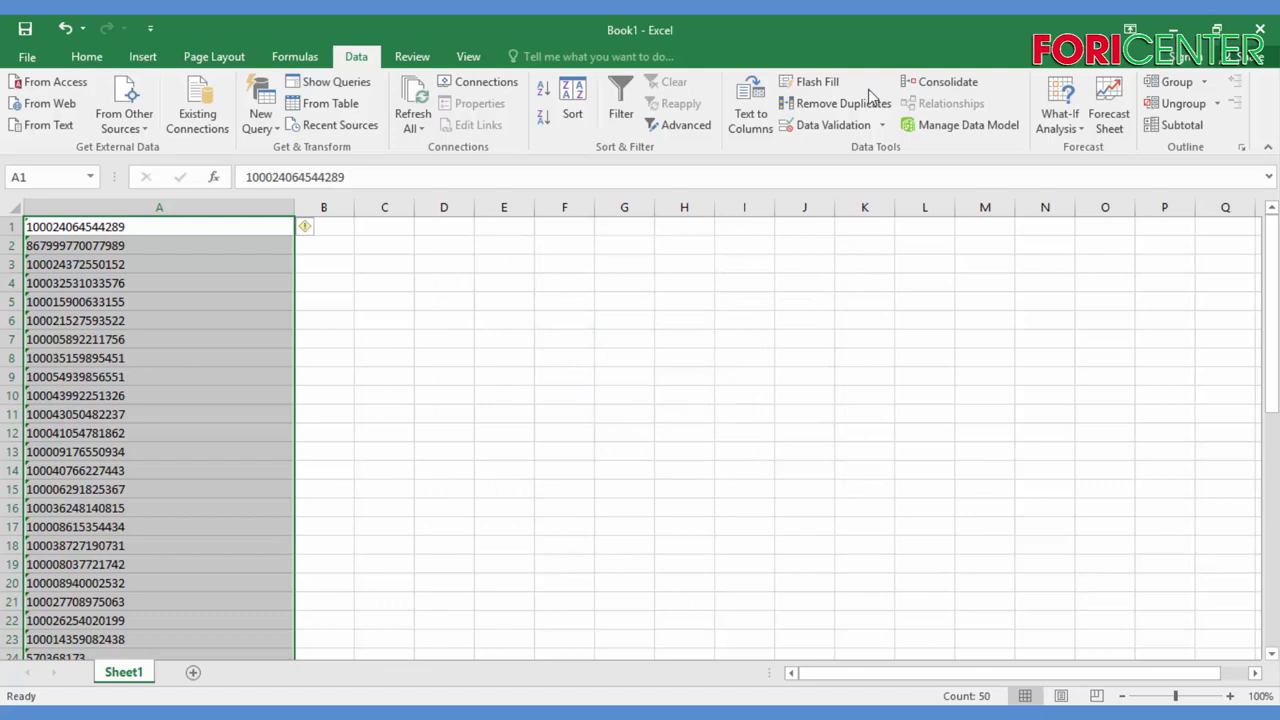
Step: In Smart target, open Quét tương tác bài viết and try the interaction types, leaving only Comment selected
scroll(266, 383, down, 8)
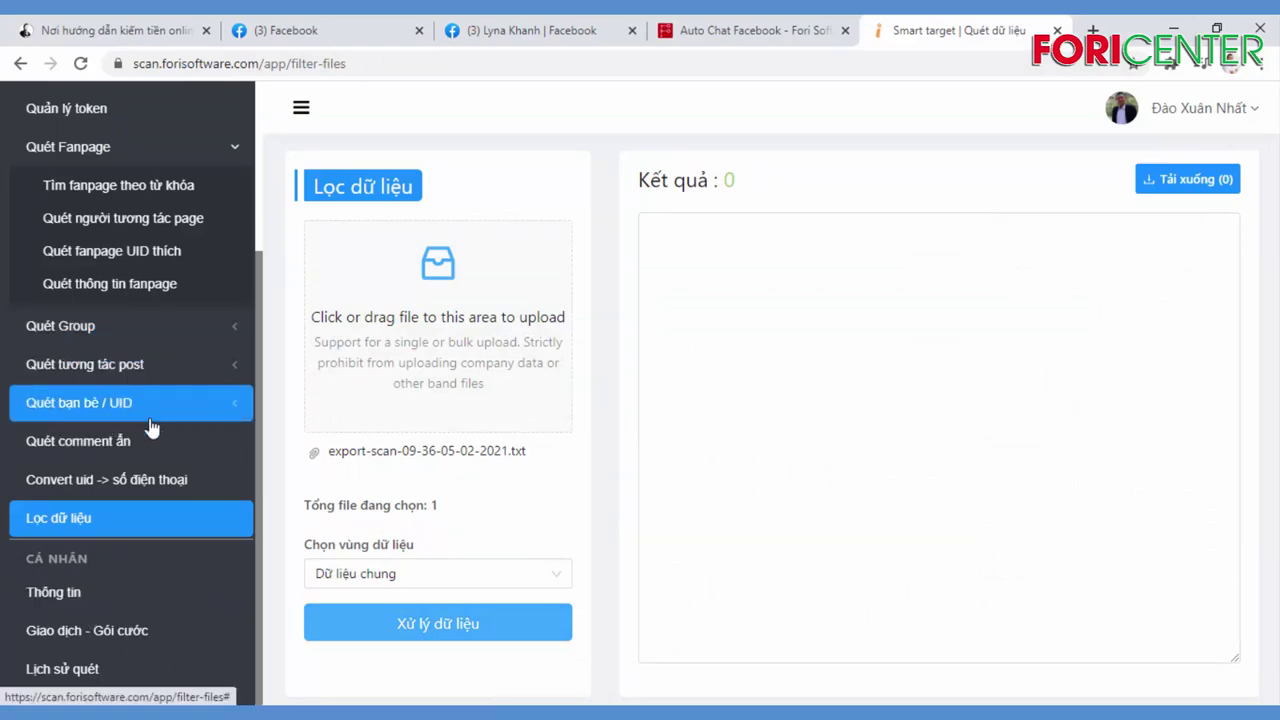
click(165, 366)
click(187, 402)
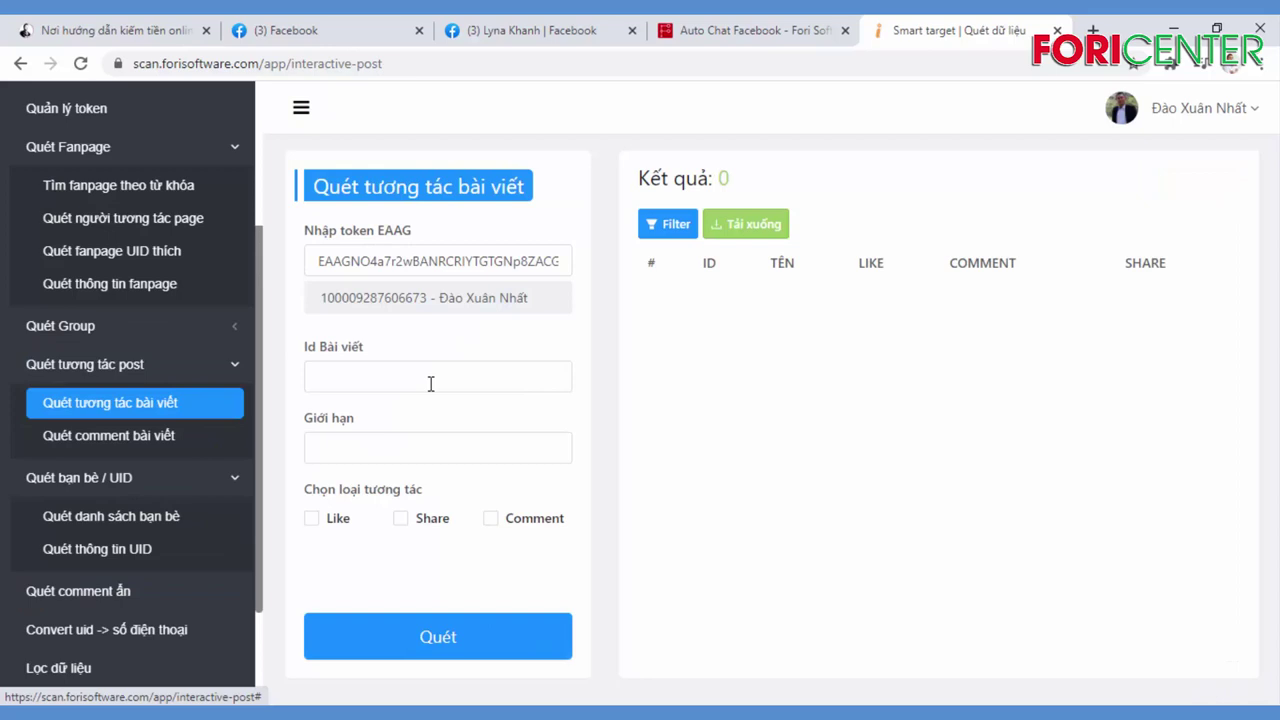
click(311, 519)
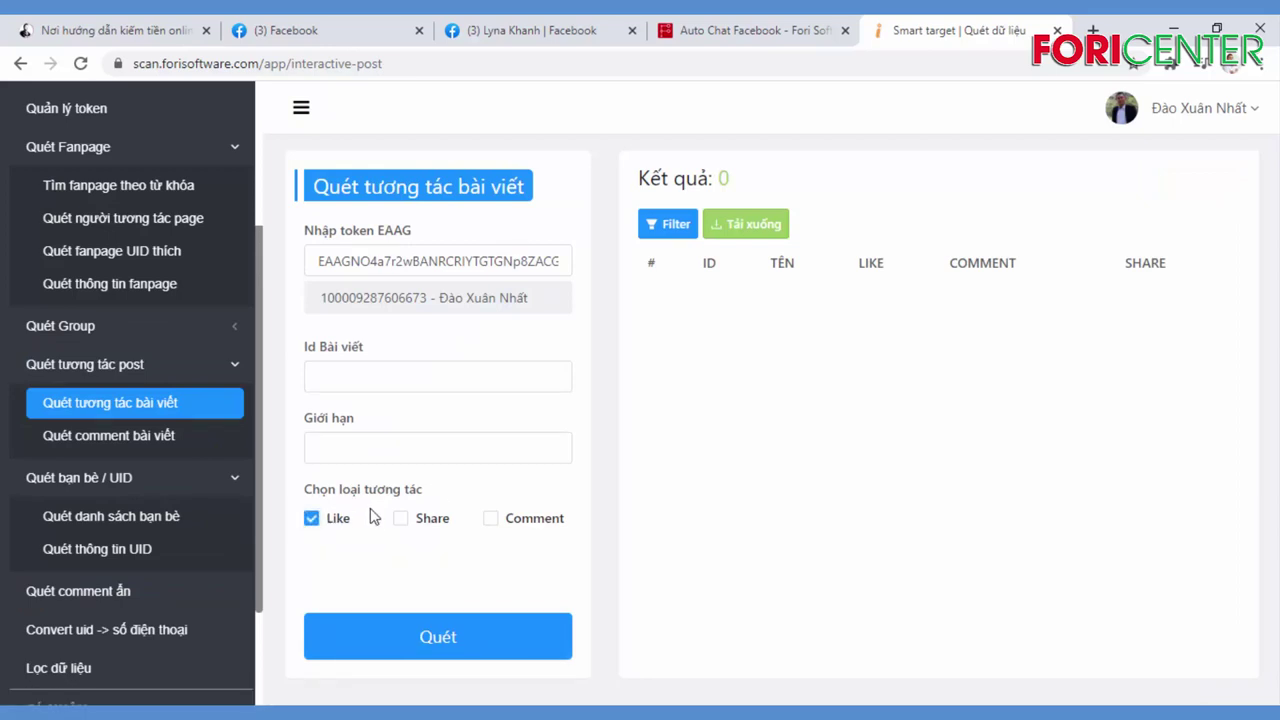
click(400, 518)
click(492, 520)
click(400, 518)
click(311, 518)
Step: Open Convert uid -> số điện thoại and paste the IDs copied from the Notepad export into the UID list
scroll(114, 480, down, 2)
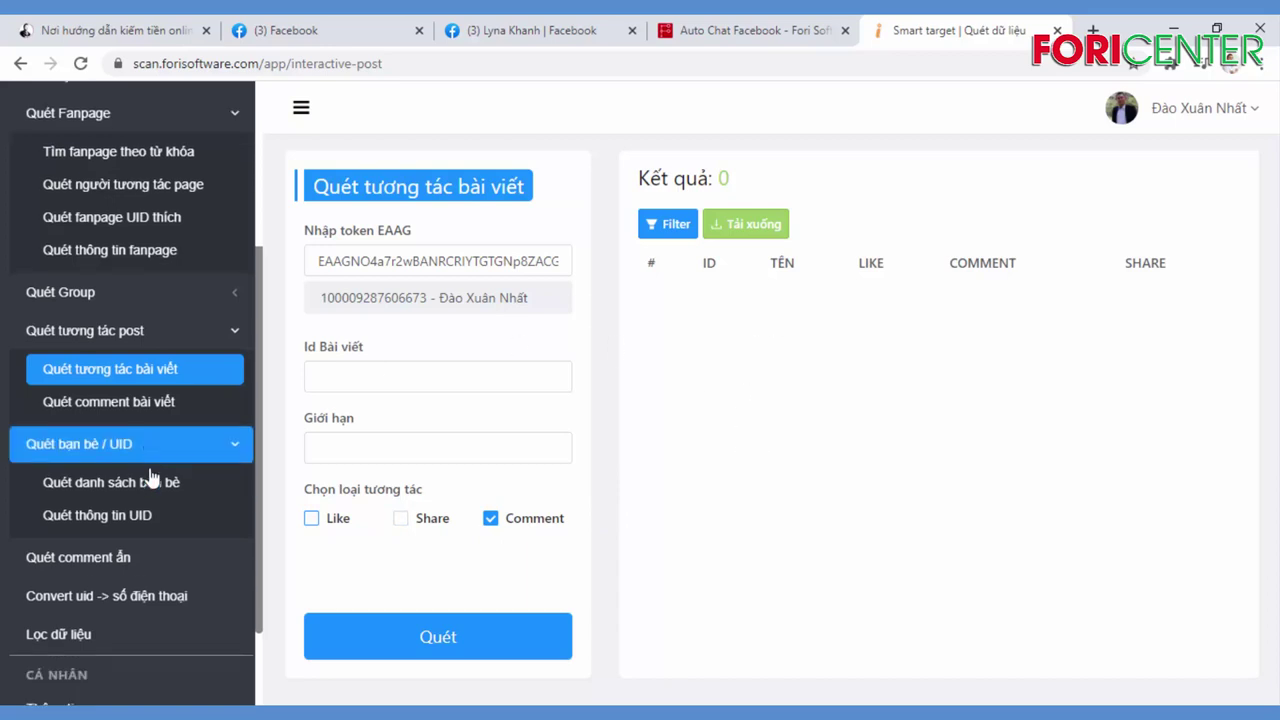
click(134, 544)
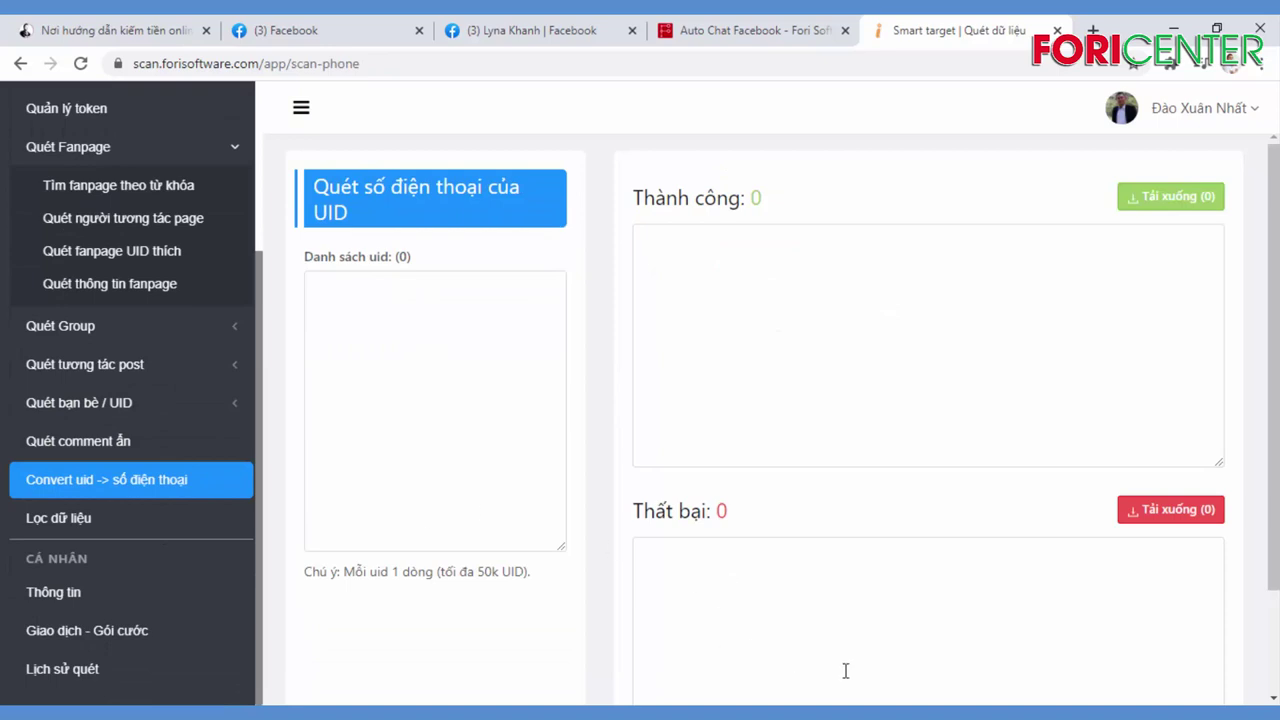
mouse_move(665, 710)
click(709, 680)
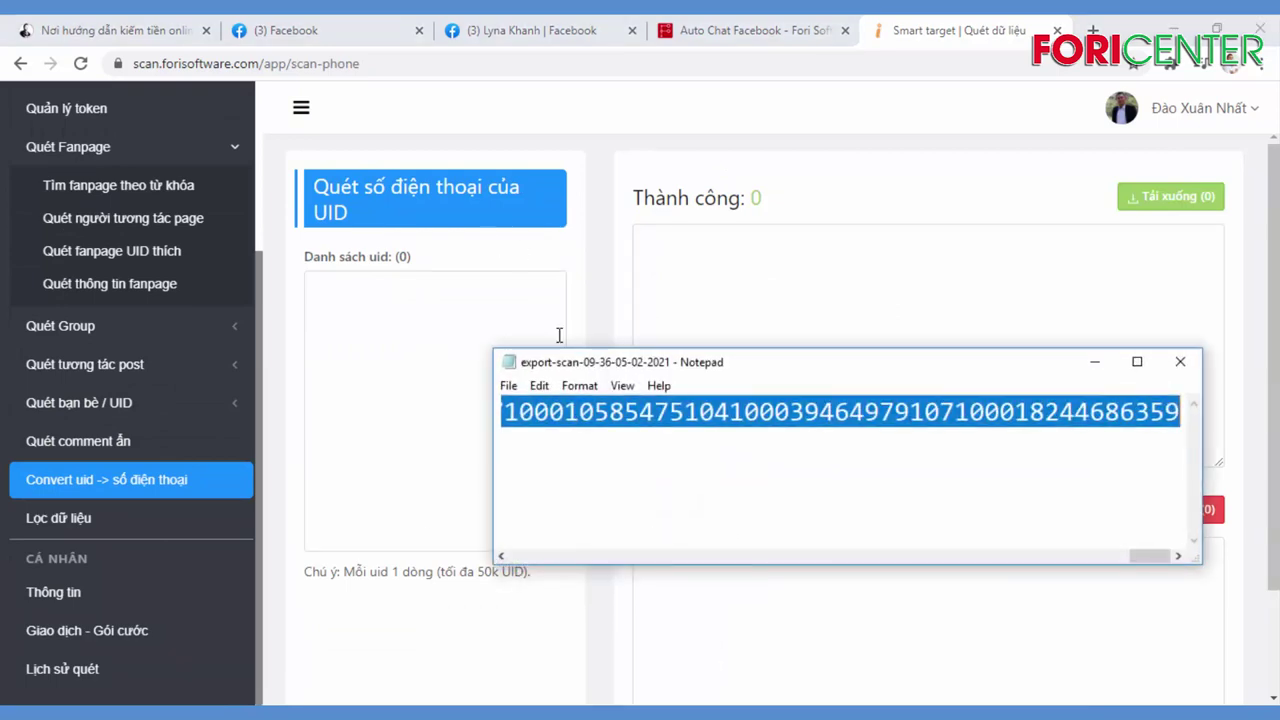
right_click(664, 410)
click(700, 475)
click(446, 314)
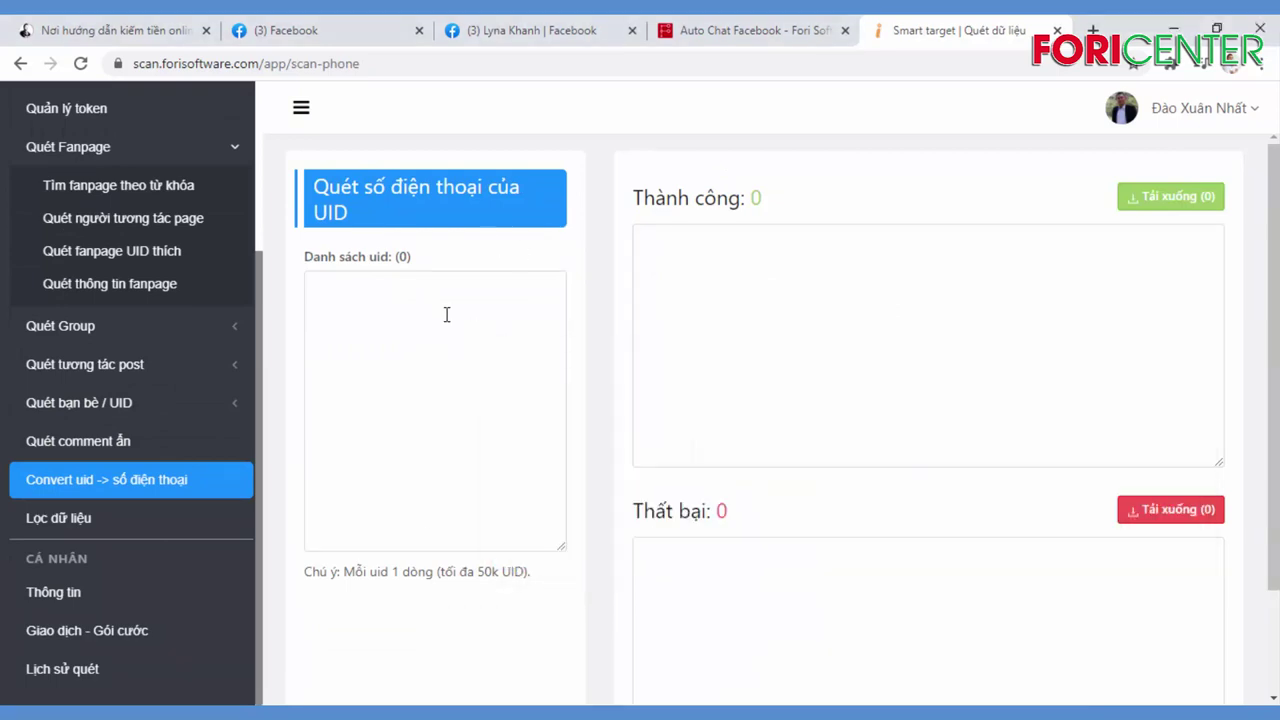
key(ctrl+v)
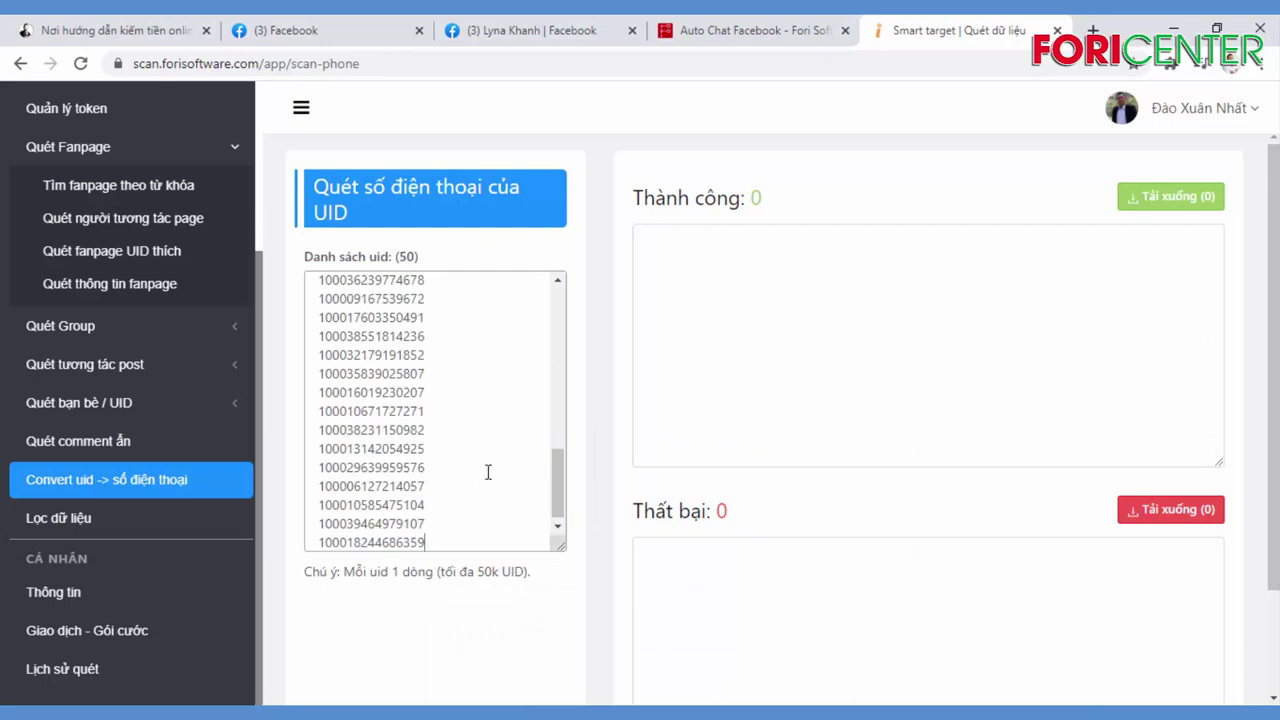
Step: Run the phone number scan on the entered UID list
scroll(488, 472, down, 3)
click(486, 663)
scroll(800, 423, up, 3)
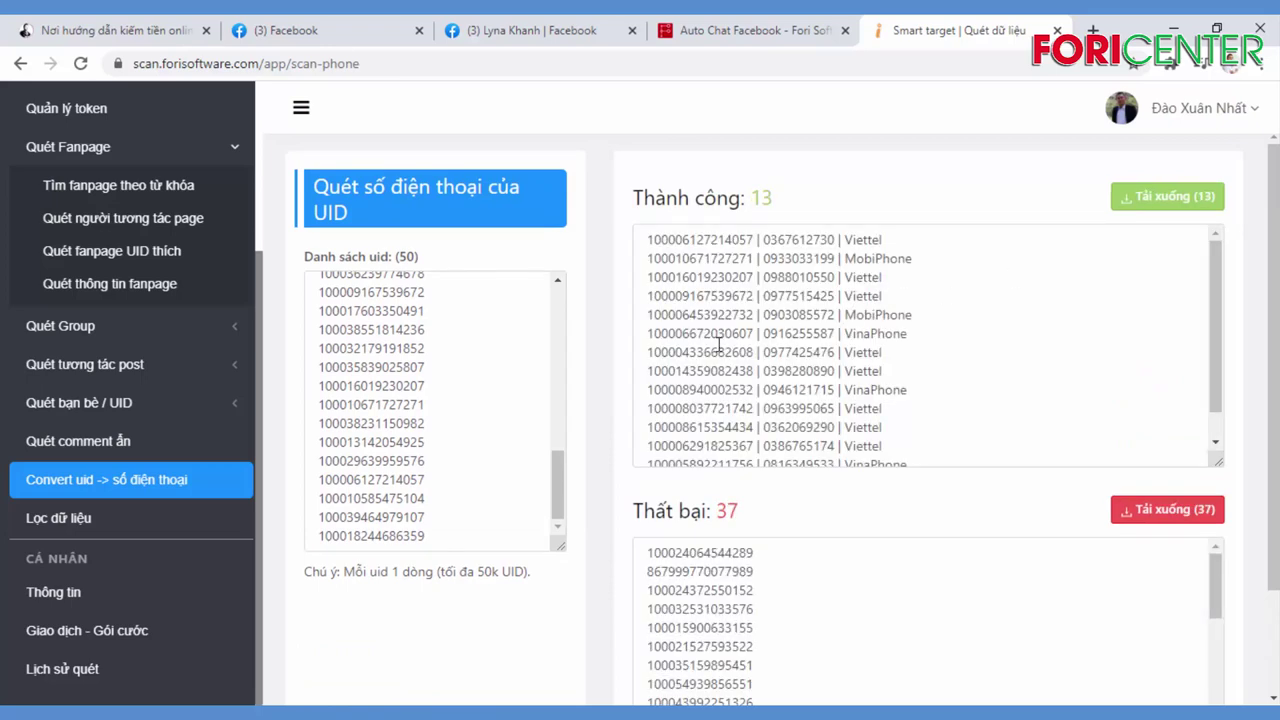
Step: Examine the submitted UID list and the successful matches with their phone numbers and carriers
scroll(718, 345, down, 5)
scroll(1051, 463, down, 8)
scroll(672, 450, up, 10)
scroll(393, 404, up, 5)
scroll(393, 404, up, 3)
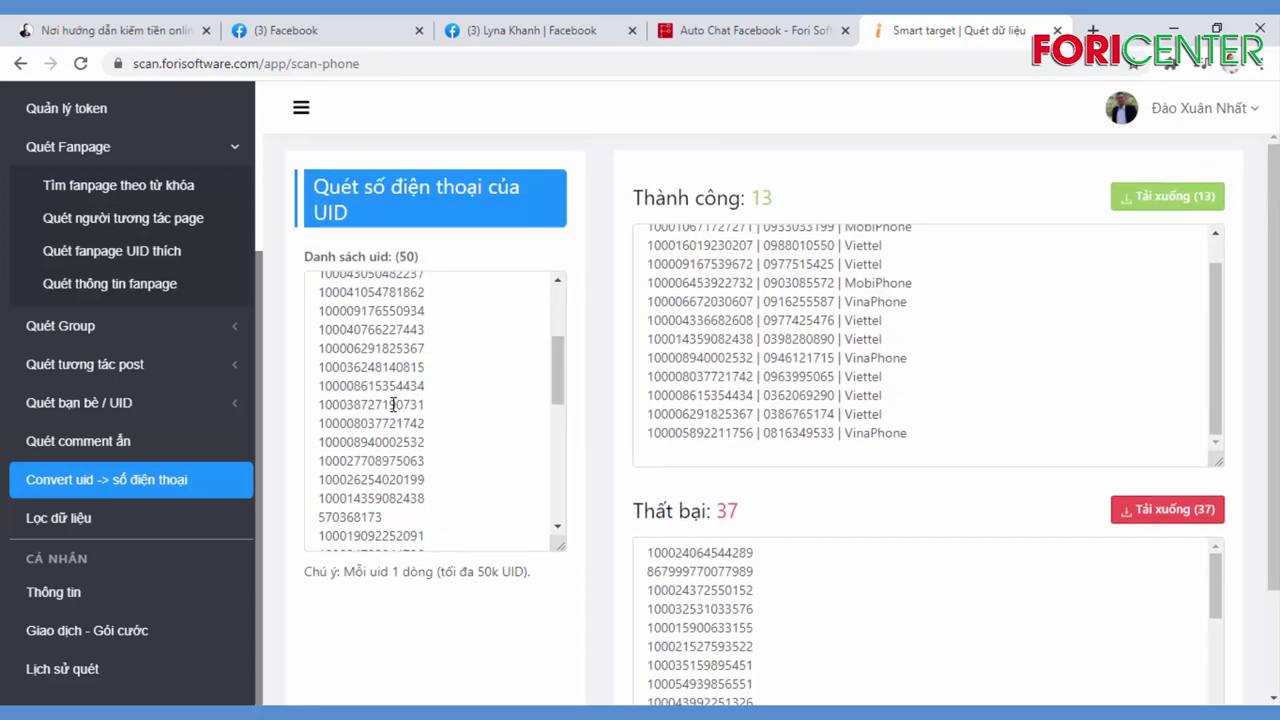
scroll(393, 404, up, 3)
scroll(1033, 363, up, 1)
scroll(1033, 363, down, 1)
scroll(934, 324, up, 1)
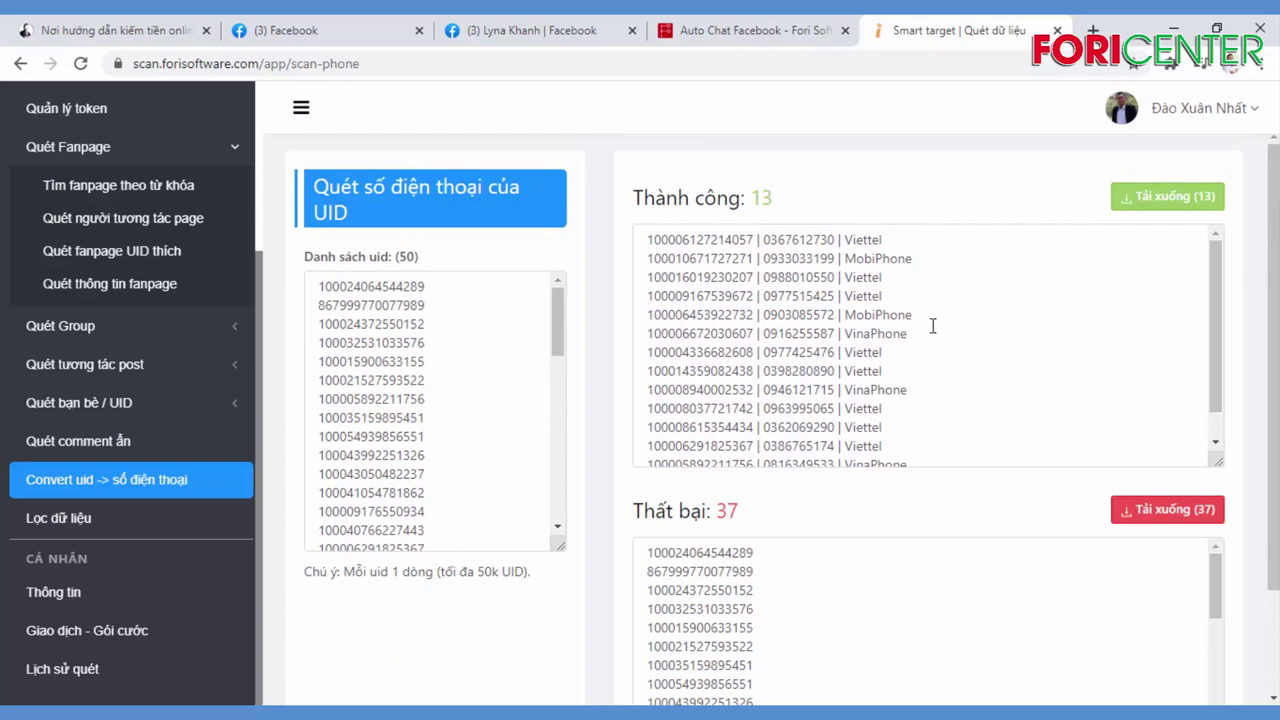
drag(789, 241, 918, 456)
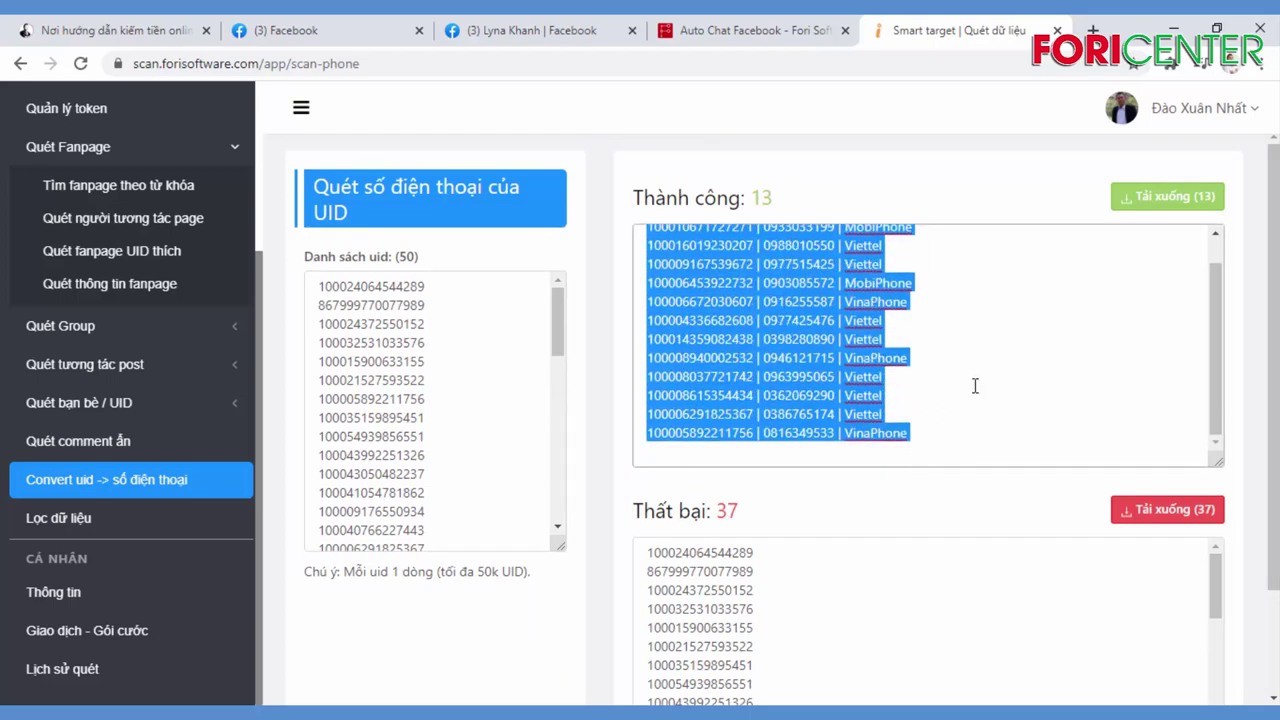
scroll(948, 397, down, 1)
click(783, 440)
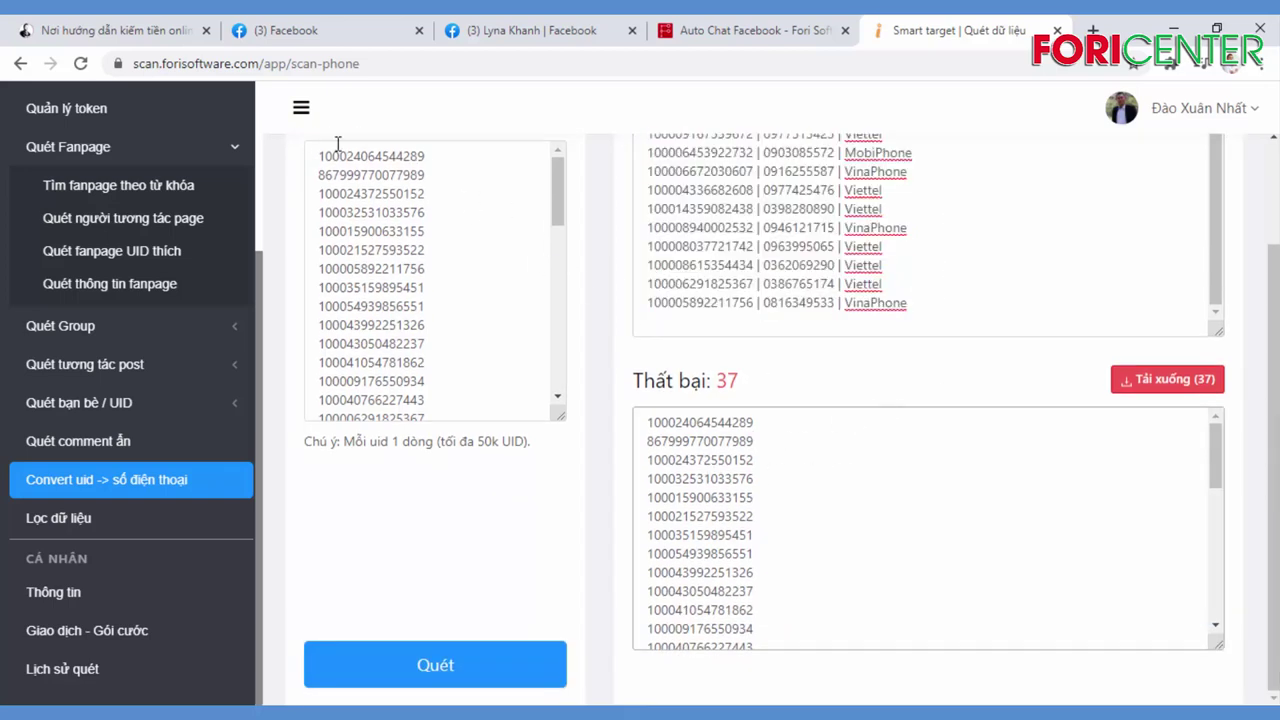
Step: Look through the Thất bại list of UIDs without a phone number and compare it with the successful matches
scroll(743, 451, down, 5)
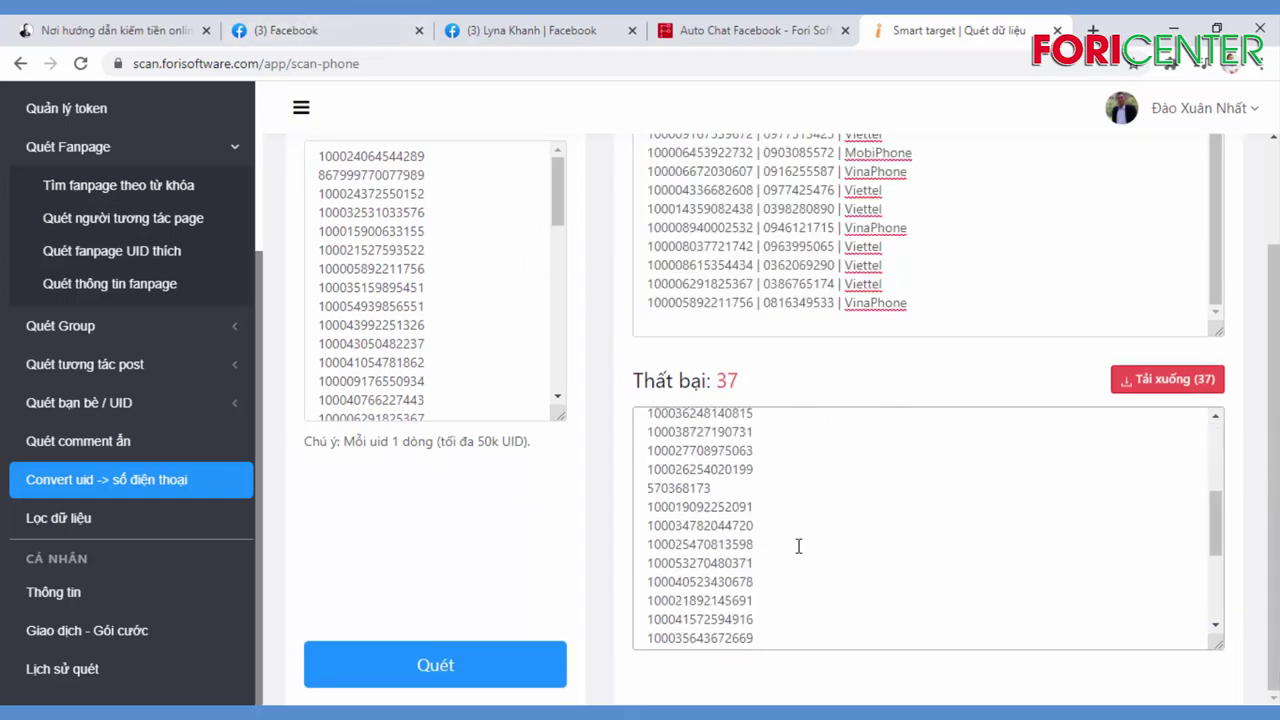
scroll(854, 543, up, 6)
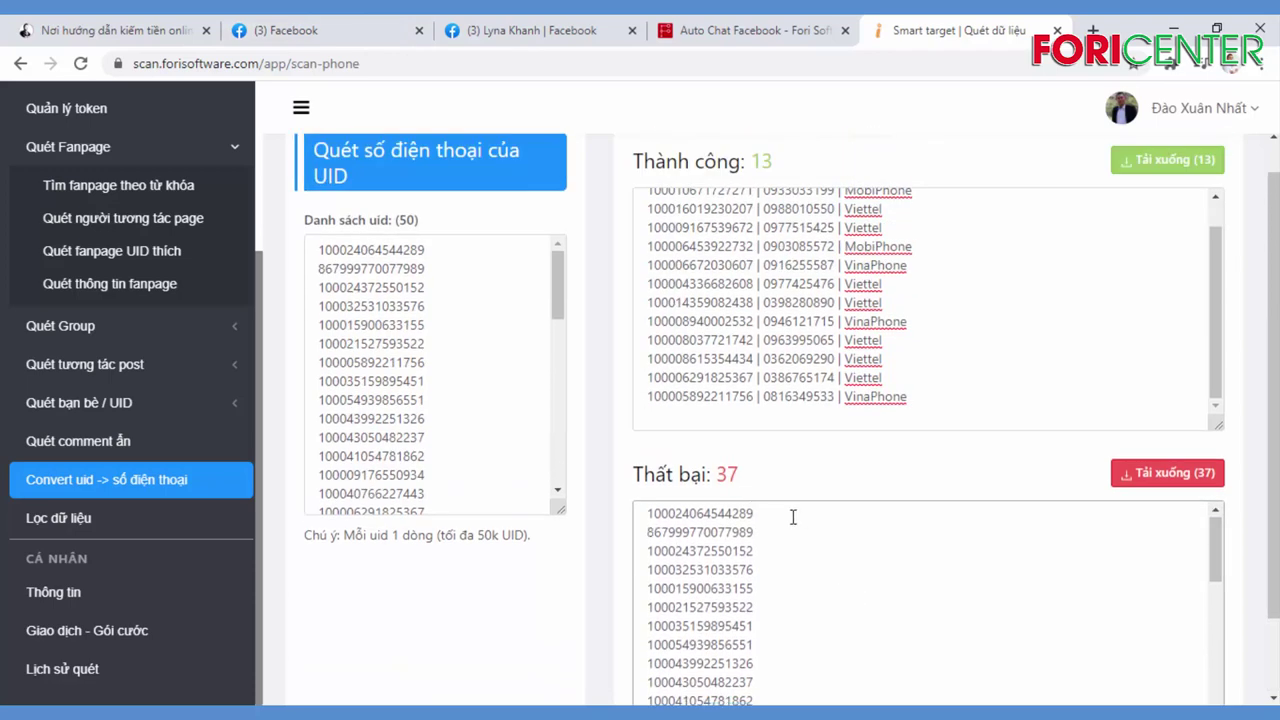
scroll(796, 517, down, 2)
scroll(740, 500, down, 3)
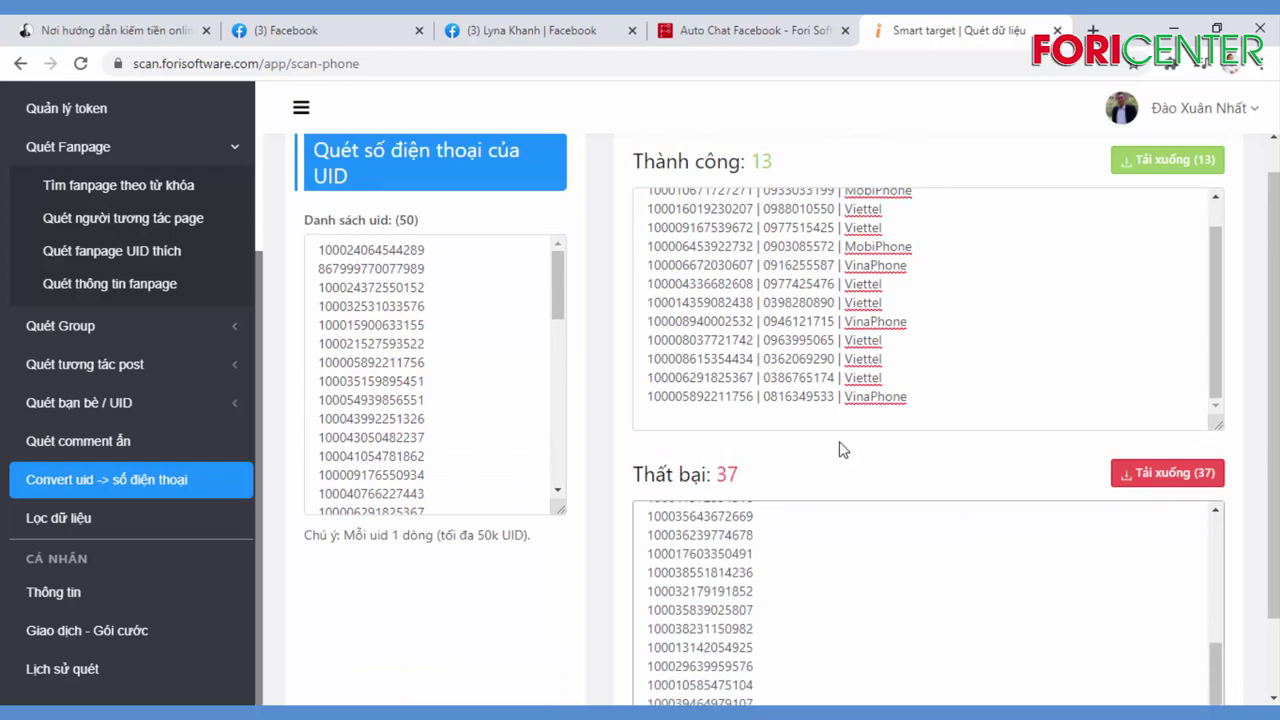
scroll(941, 542, down, 2)
scroll(900, 534, up, 5)
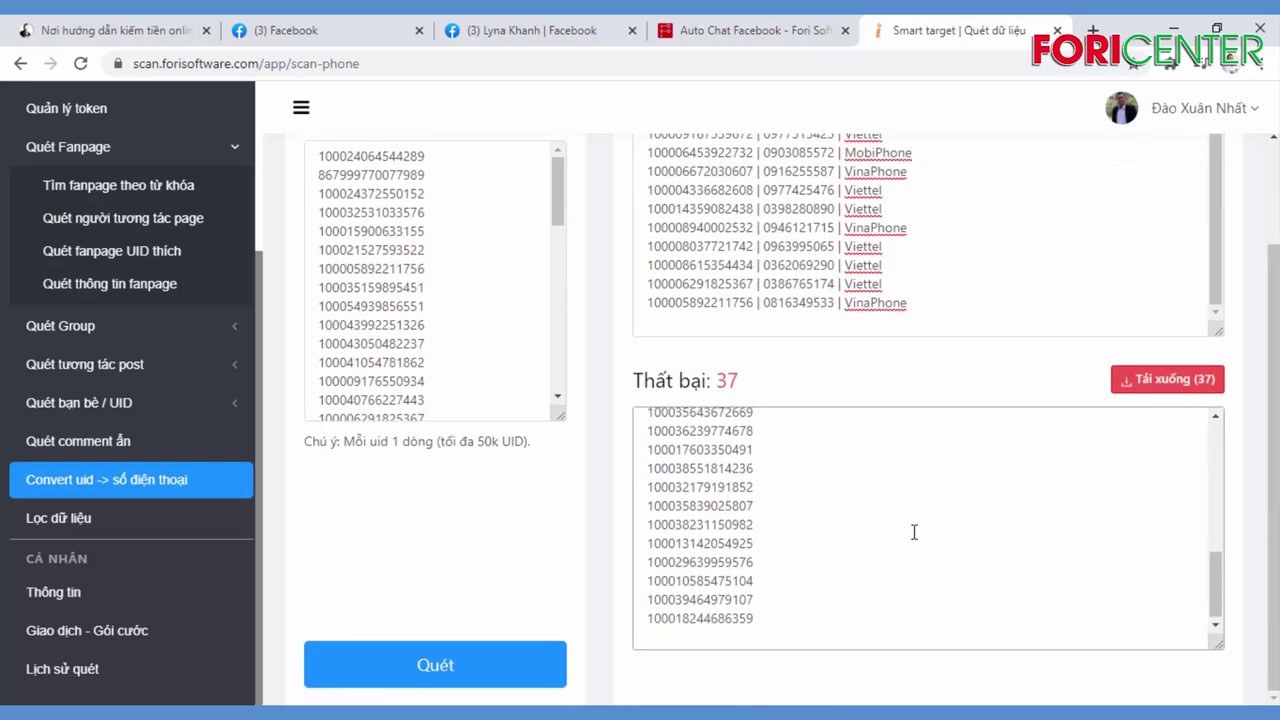
scroll(990, 490, up, 3)
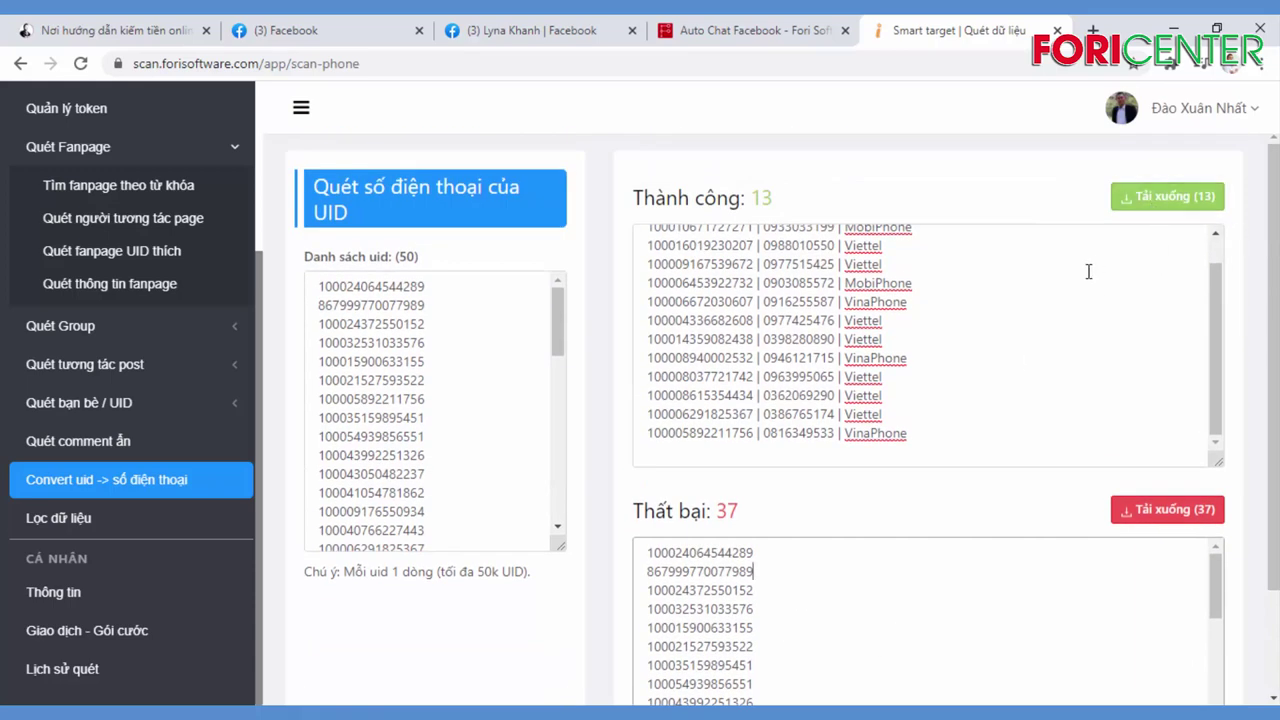
scroll(882, 396, up, 1)
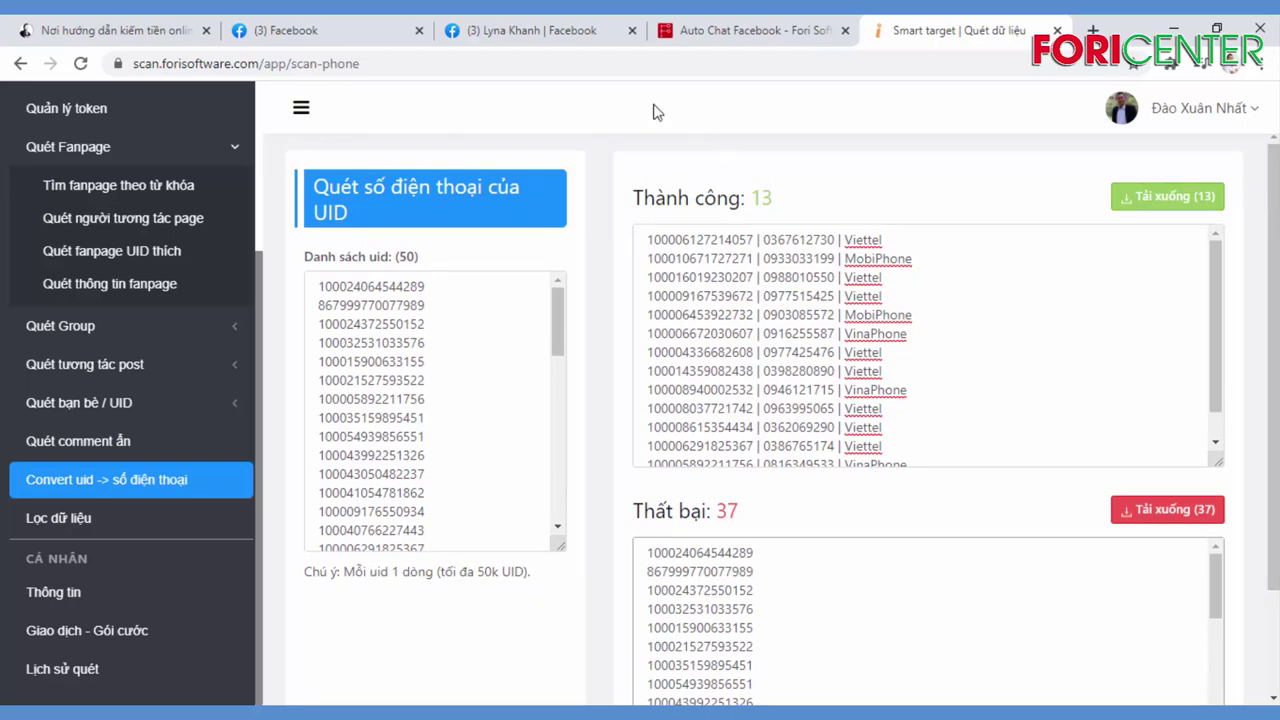
Step: Play the Túi Xách Thu Trang handbag video on Facebook and go back to the phone number results
click(366, 40)
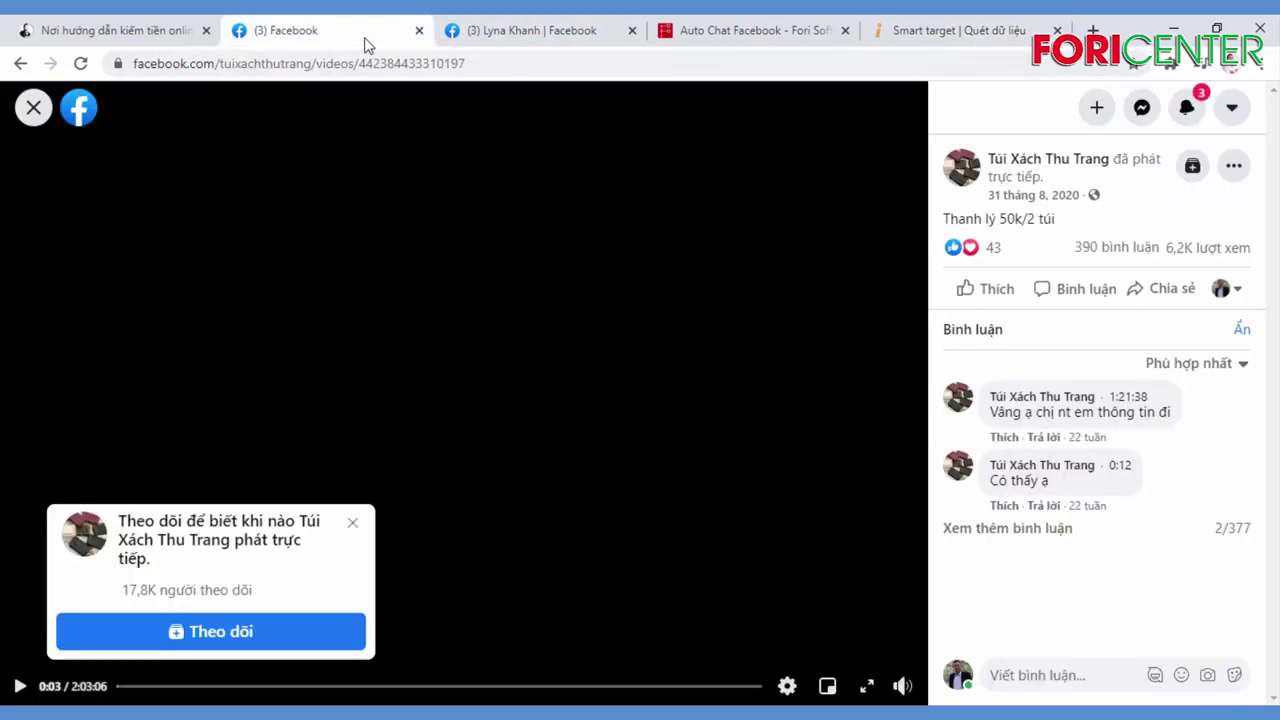
click(686, 251)
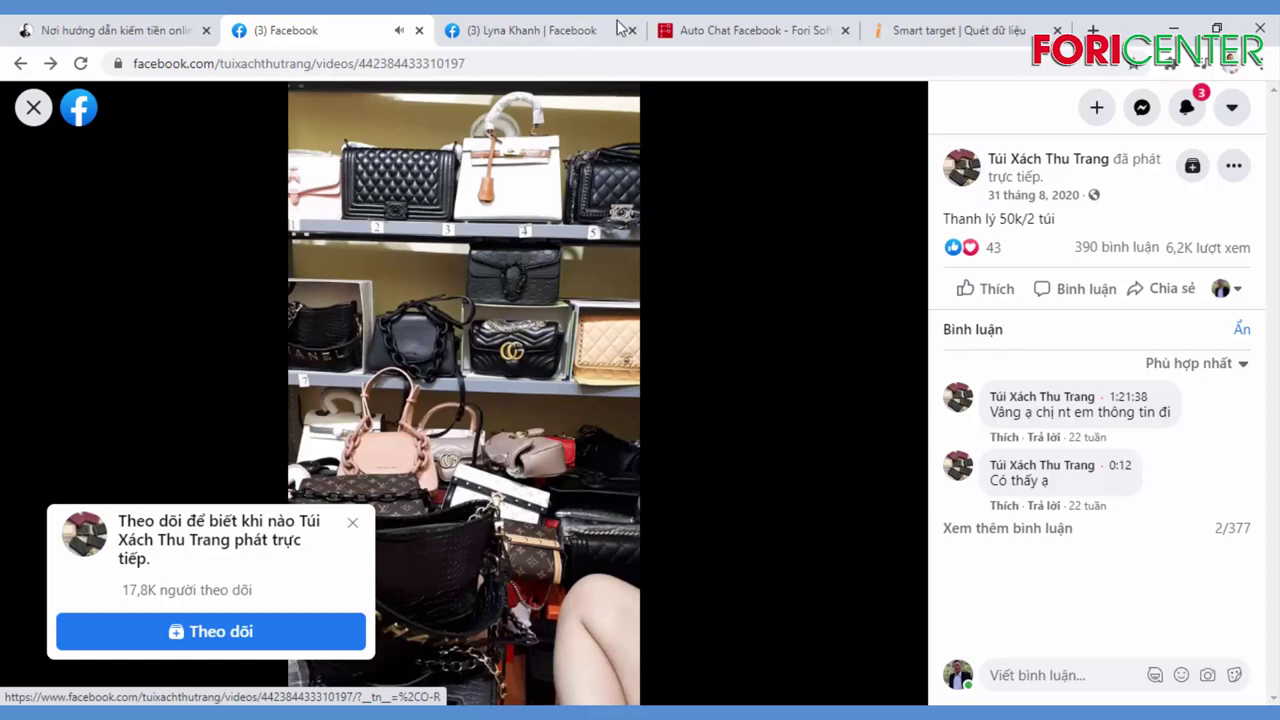
click(955, 30)
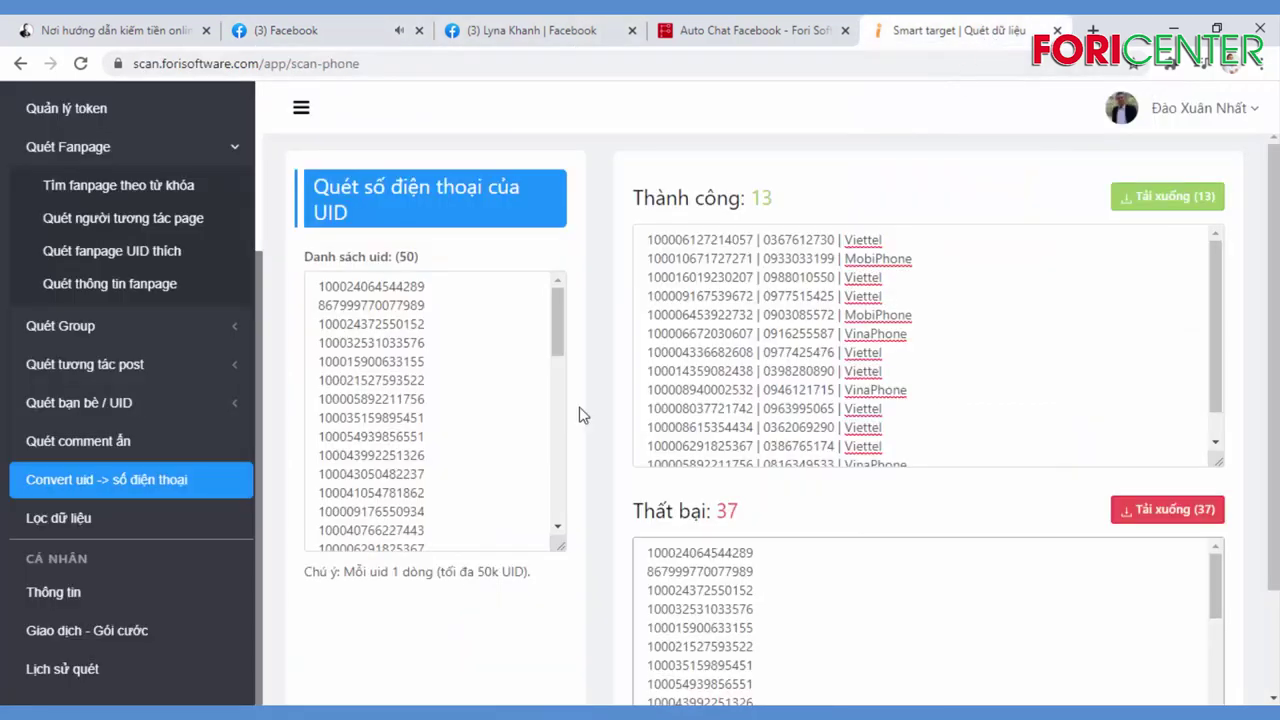
Step: Return to the Facebook handbag video, leave its enlarged view and close the floating mini player
click(320, 32)
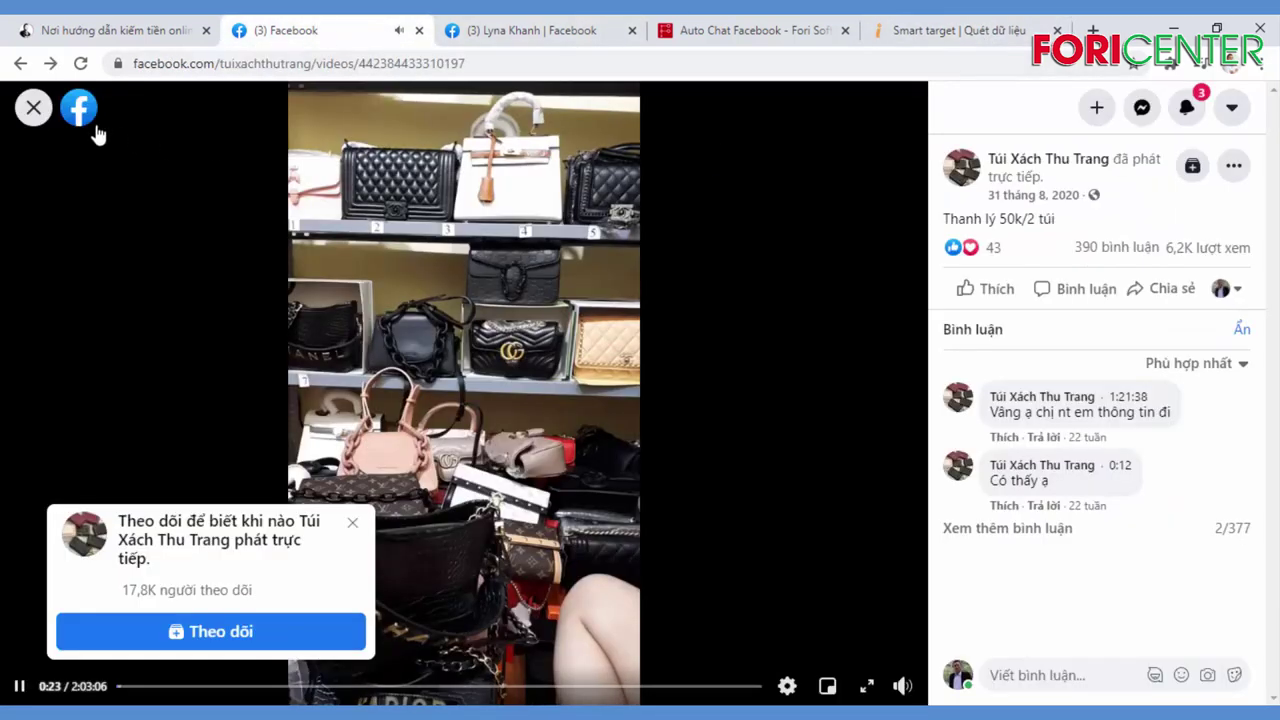
click(33, 110)
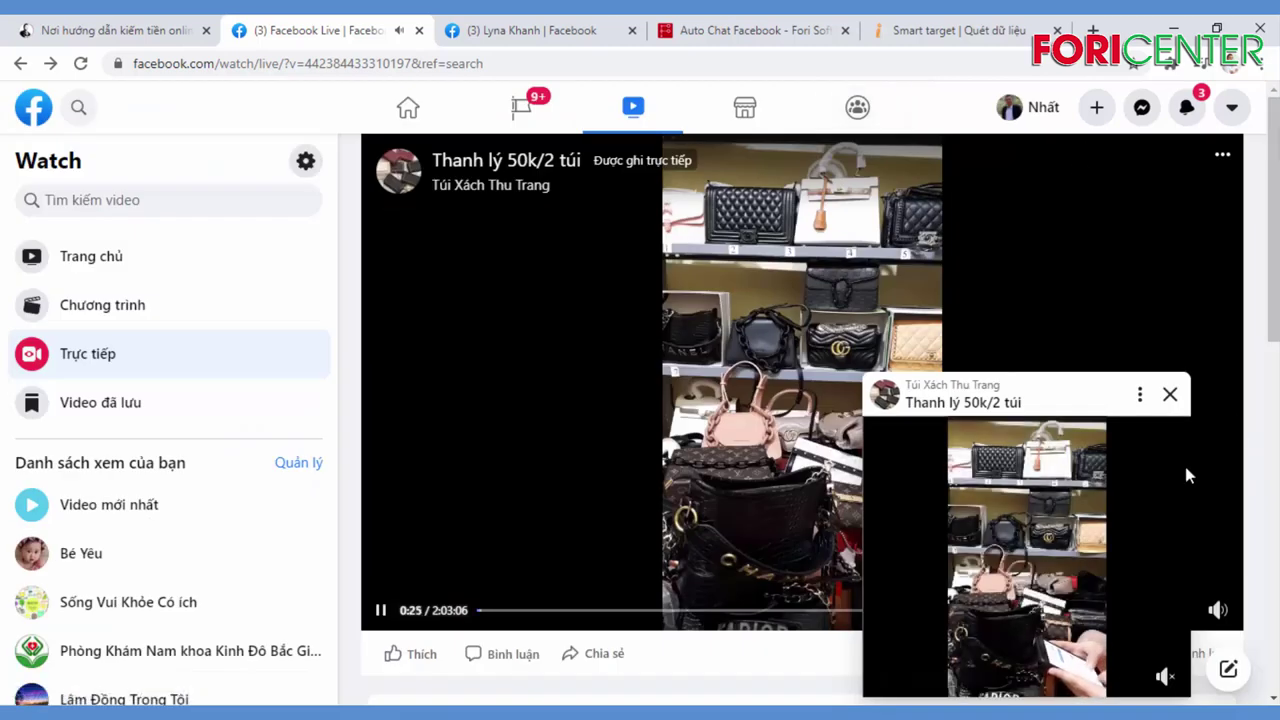
click(1170, 395)
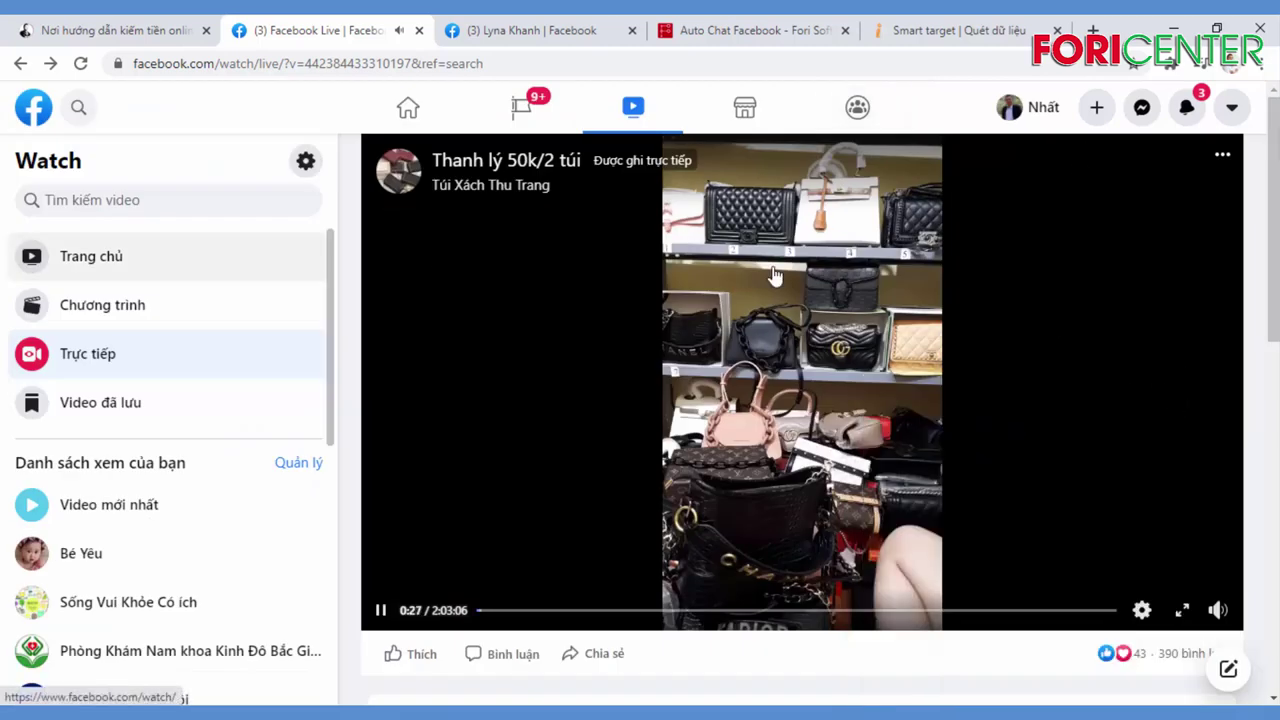
Step: Leave the handbag video for the Facebook home page and switch to the Auto Chat Facebook product page
click(33, 107)
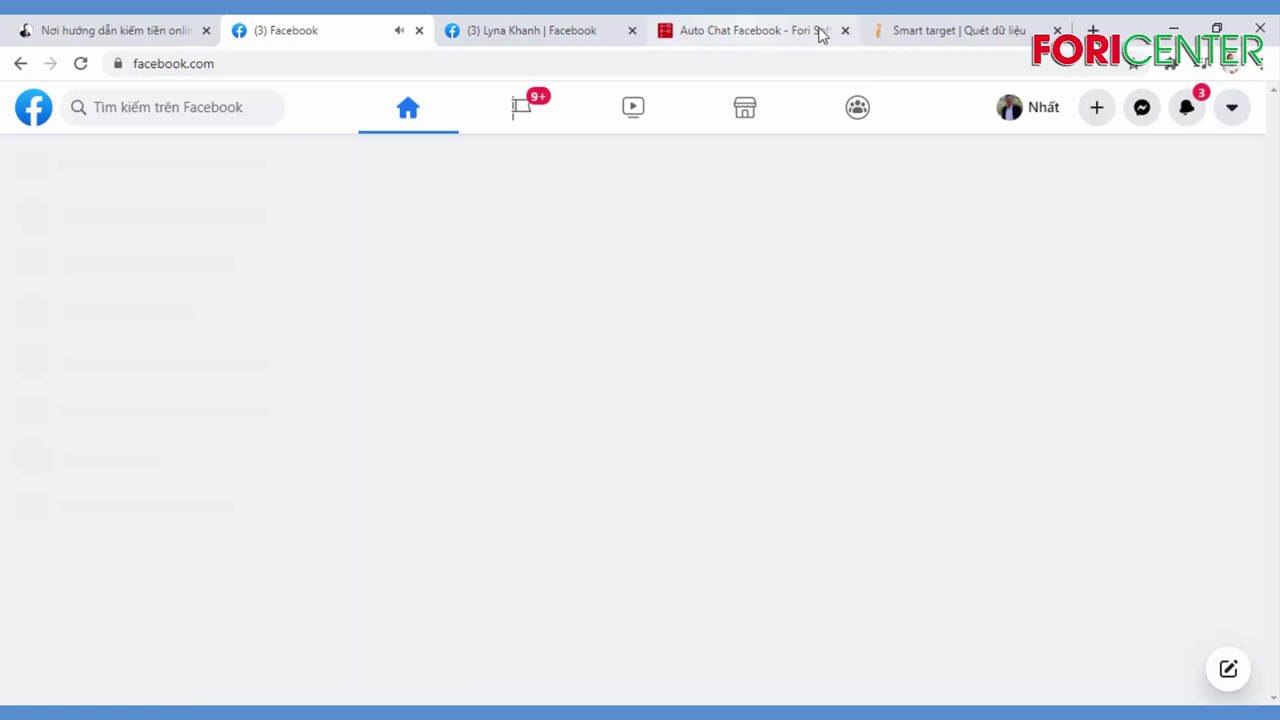
click(914, 31)
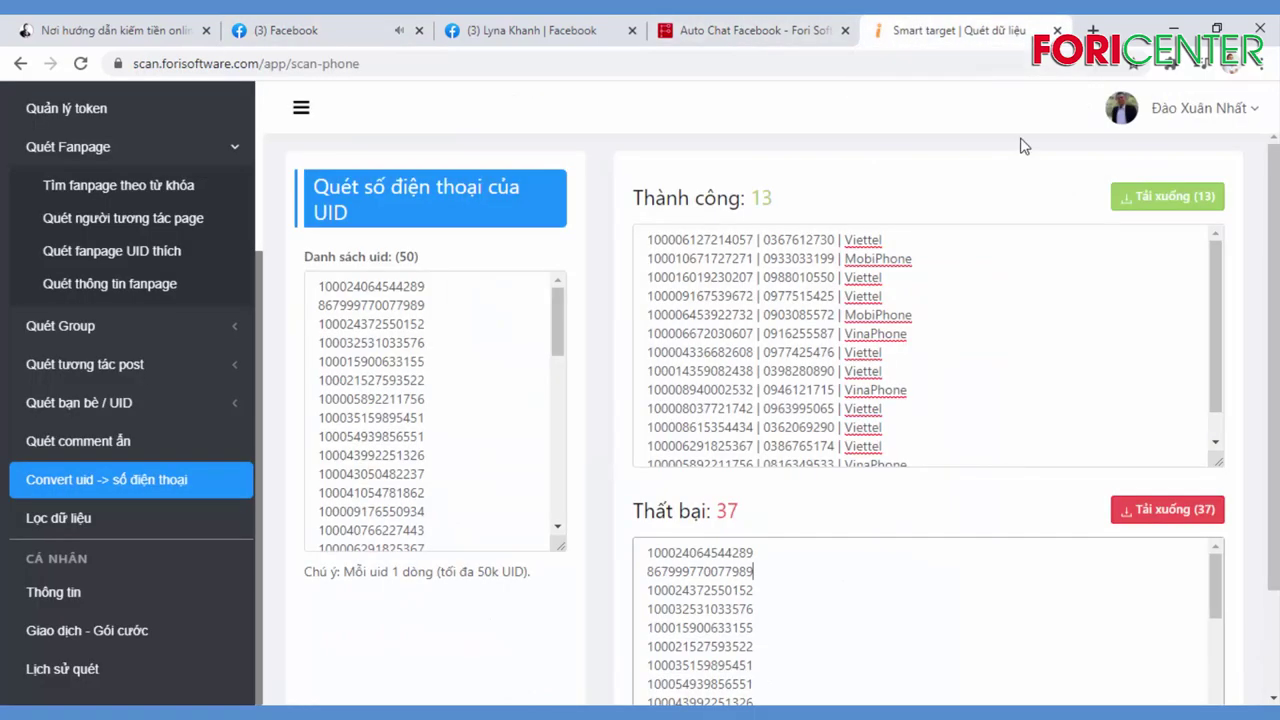
click(747, 31)
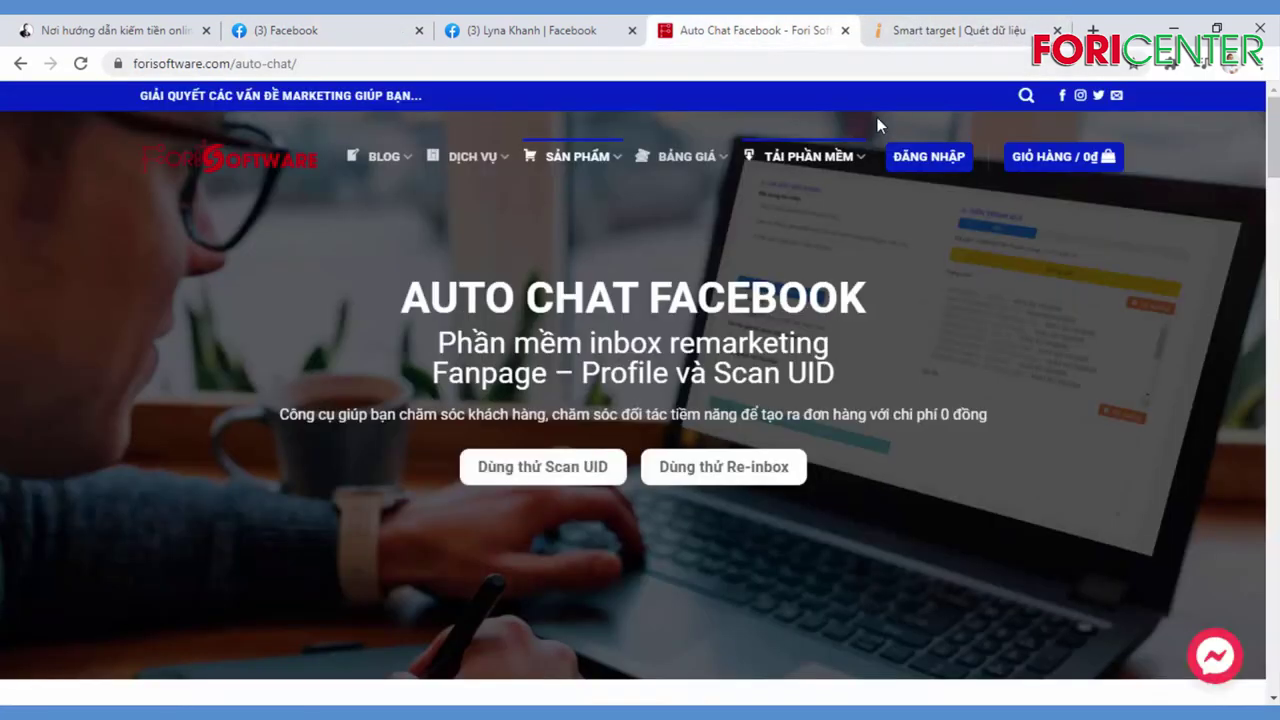
Step: Launch the Re-inbox trial, dismissing its notification request, and start using the tool with Sử dụng ngay
click(744, 477)
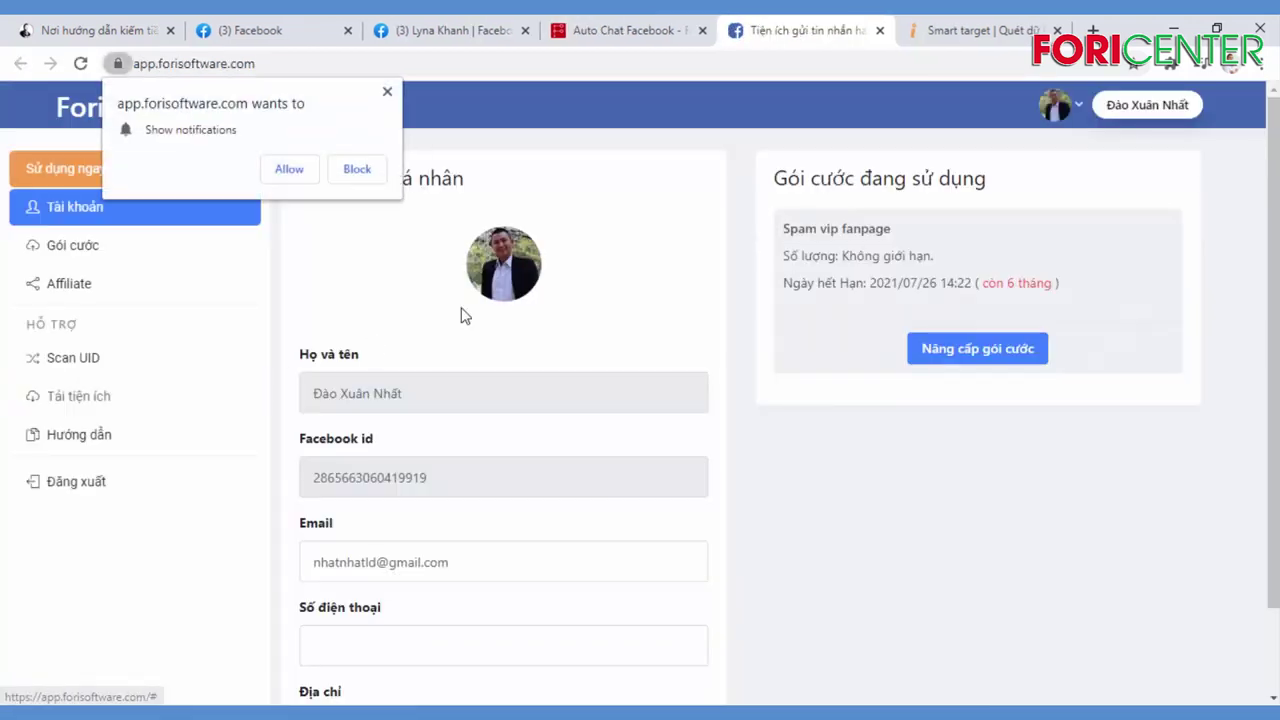
click(388, 94)
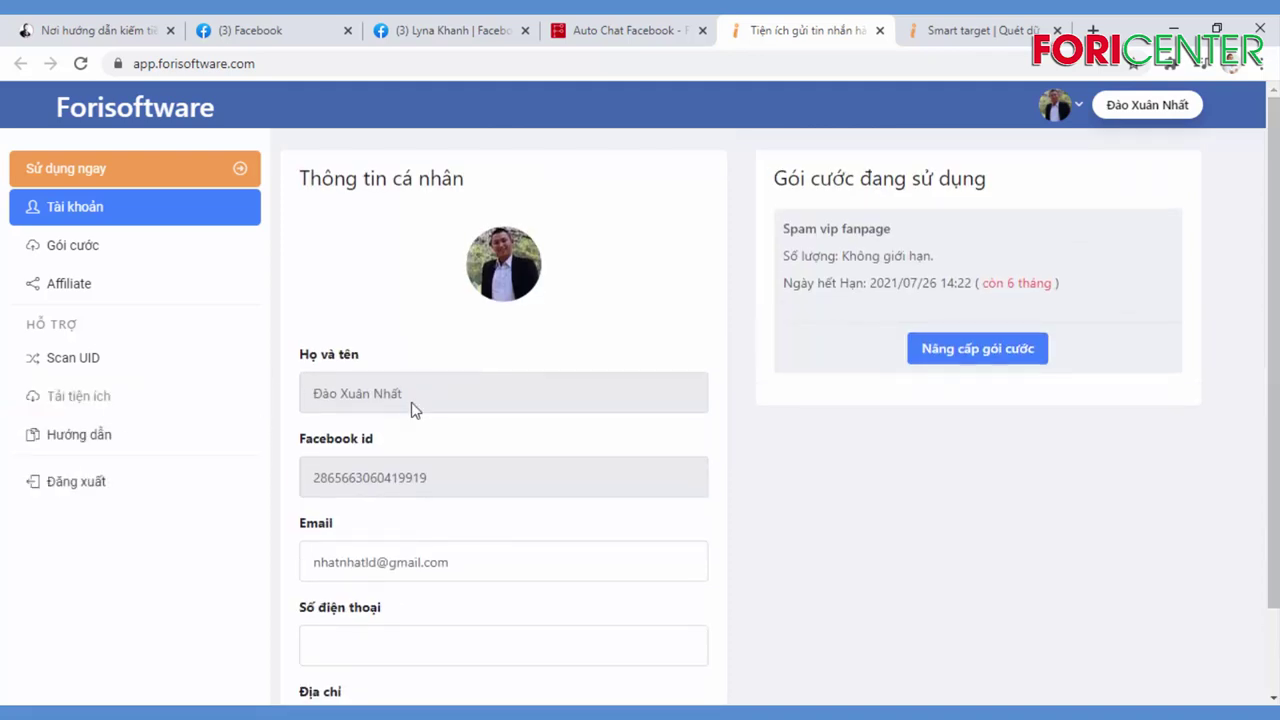
click(85, 170)
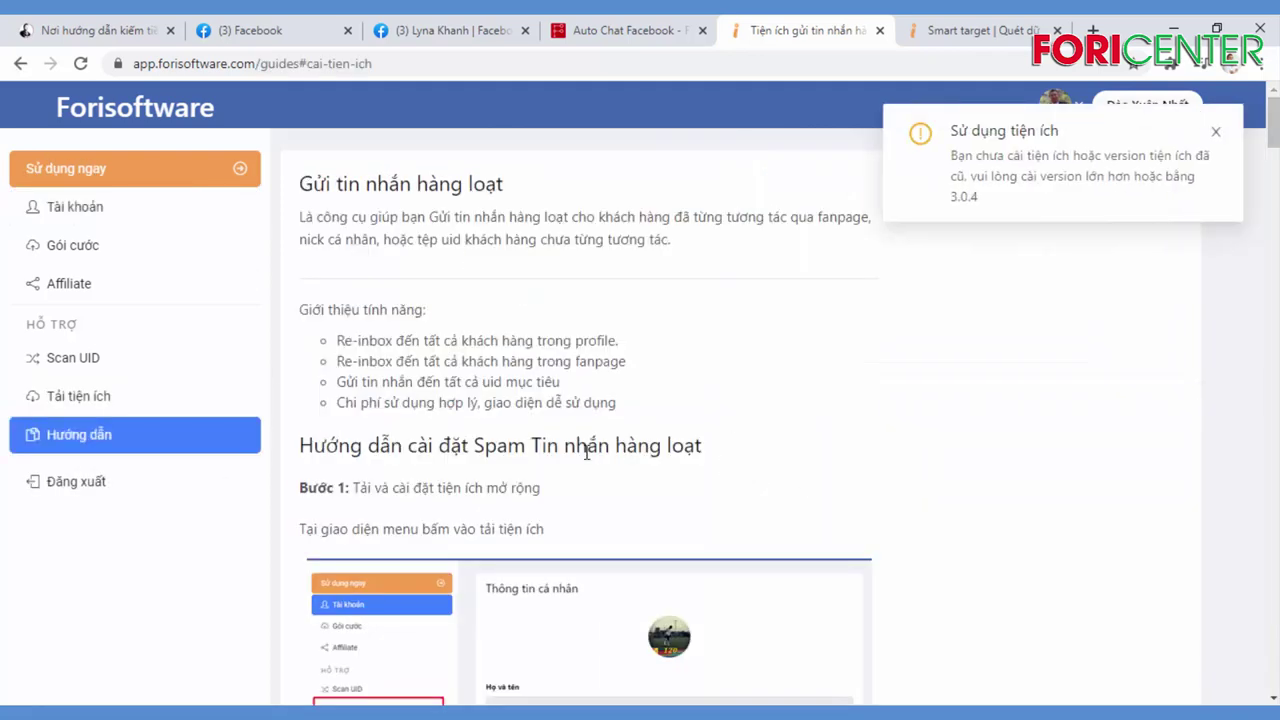
Step: Read the bulk messaging guide's feature list and its instructions for downloading and unpacking the extension
scroll(586, 452, down, 3)
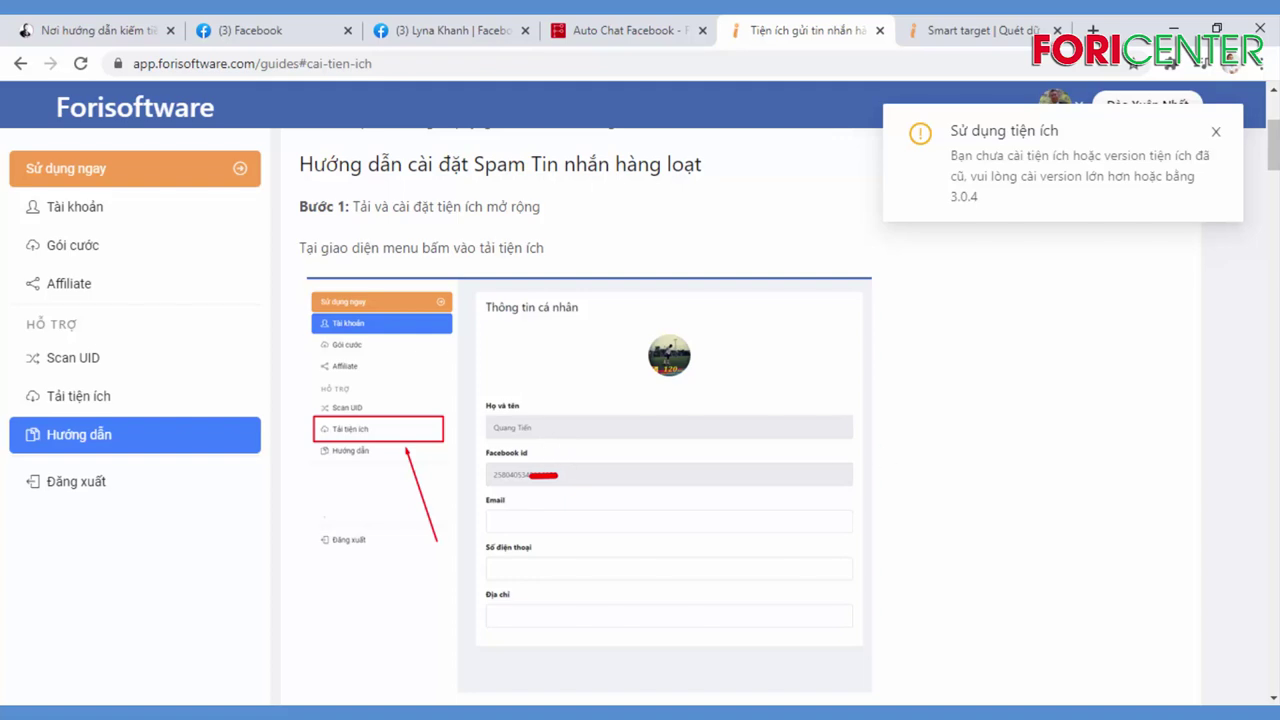
scroll(900, 393, up, 3)
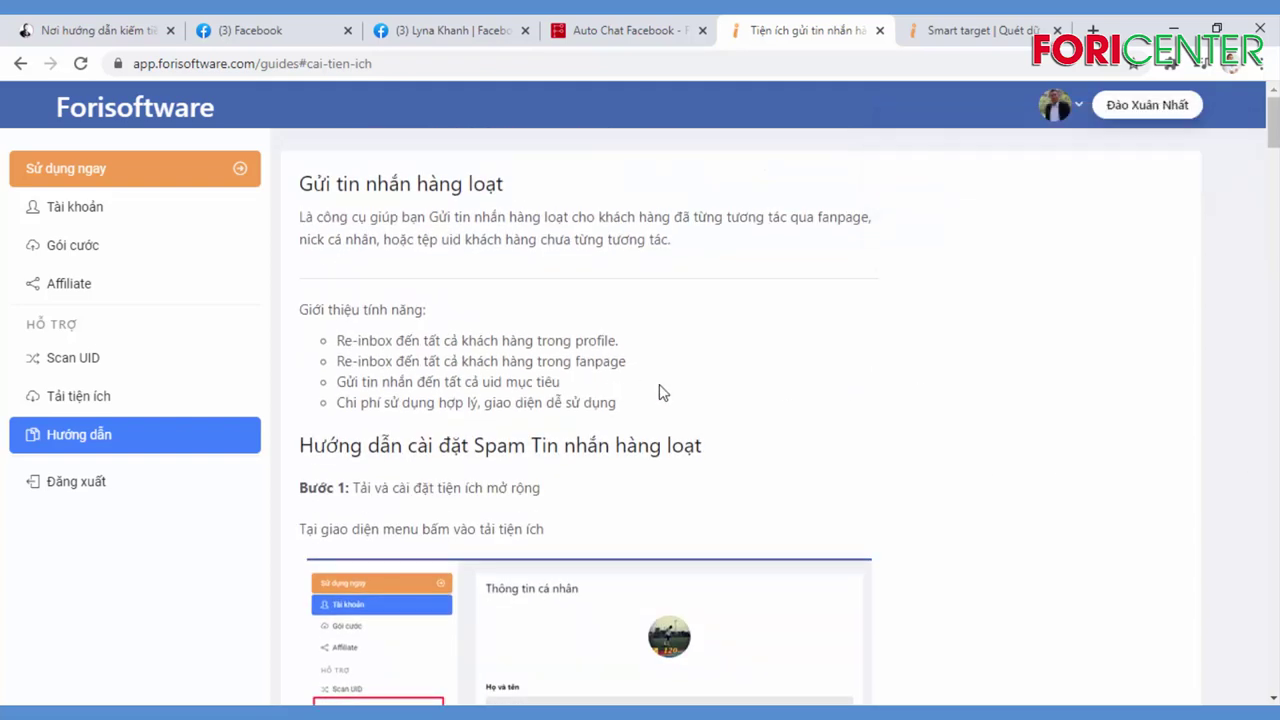
scroll(1275, 140, down, 2)
scroll(585, 378, up, 2)
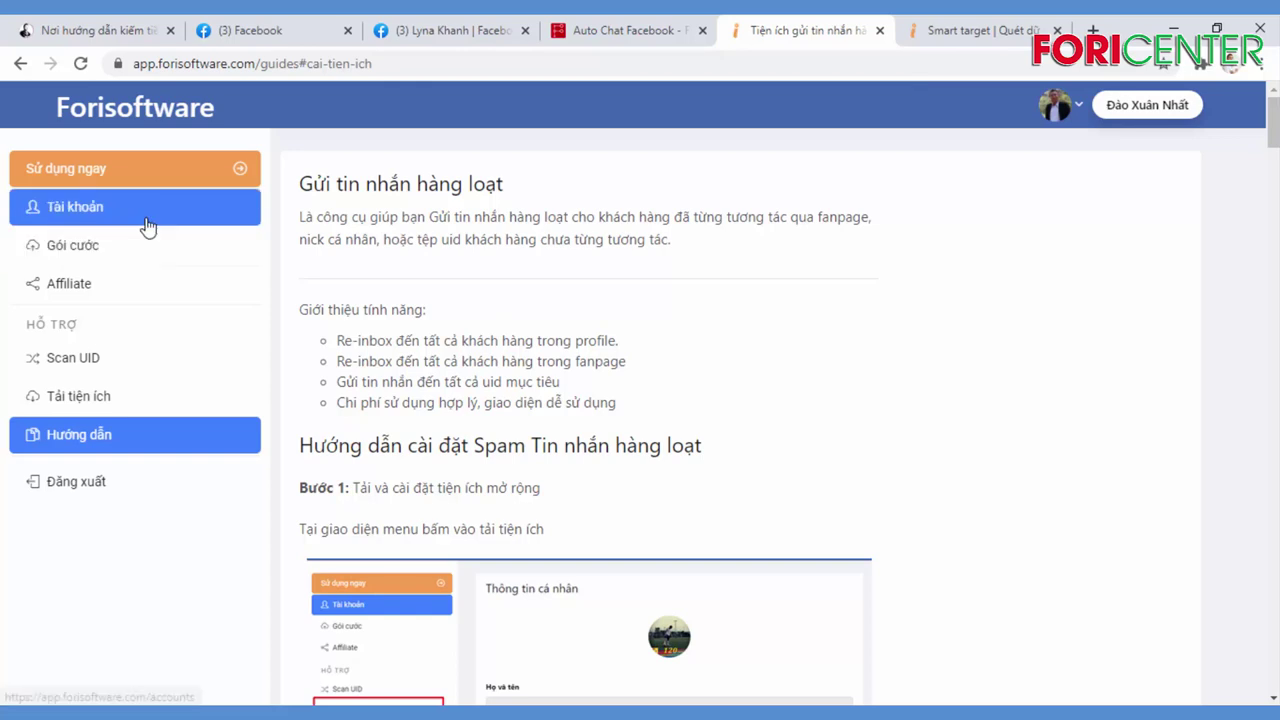
scroll(718, 292, down, 2)
scroll(714, 300, down, 5)
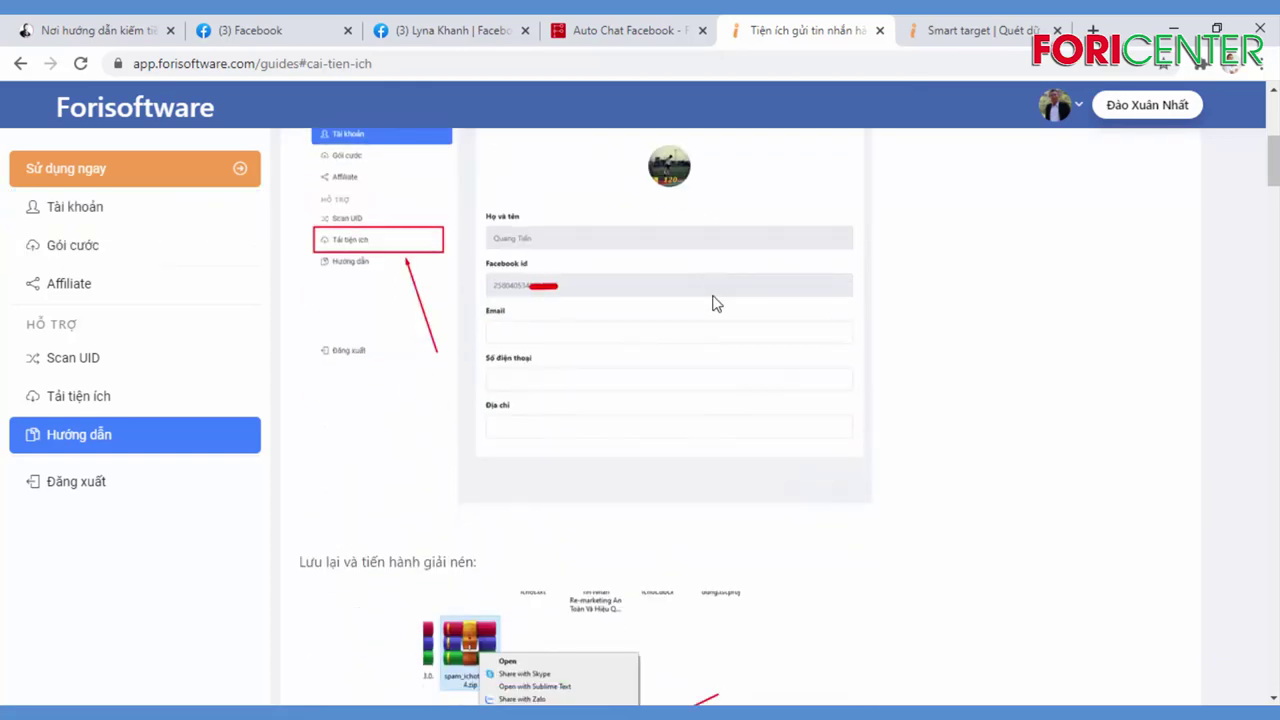
scroll(748, 309, up, 6)
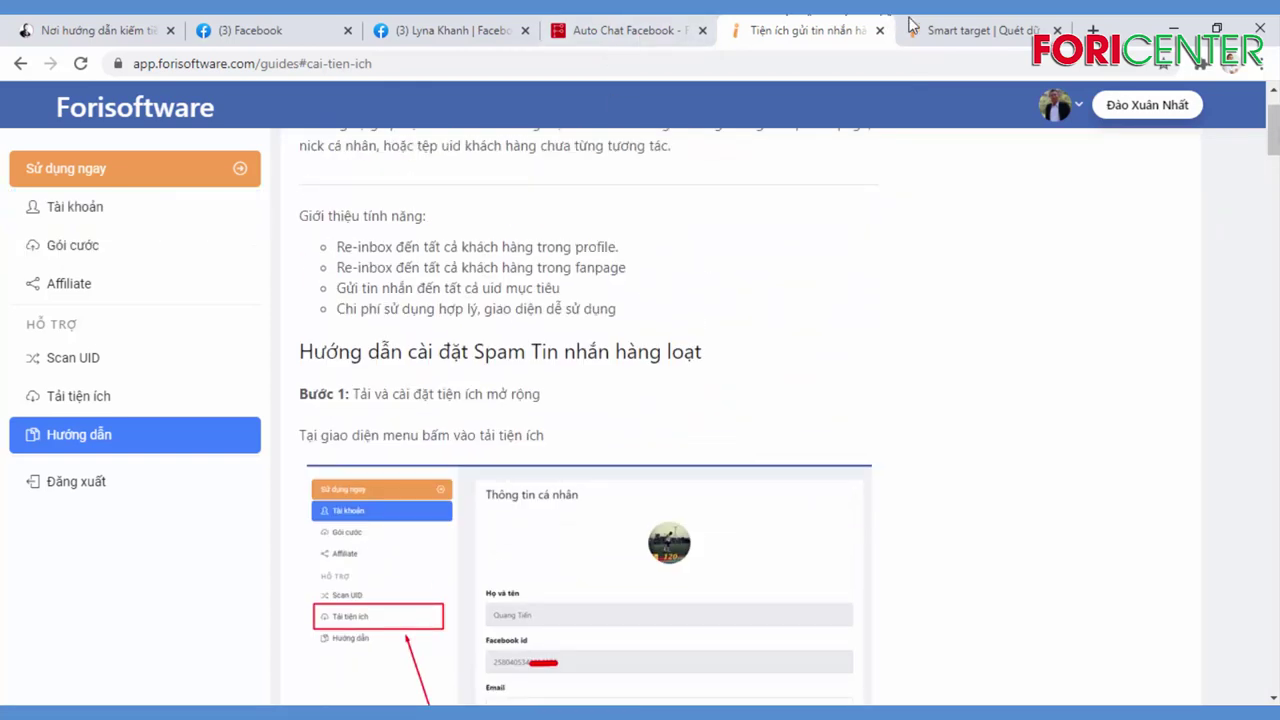
Step: Copy the first UID from the Thành công list in Smart target and switch to the Facebook home page
click(967, 32)
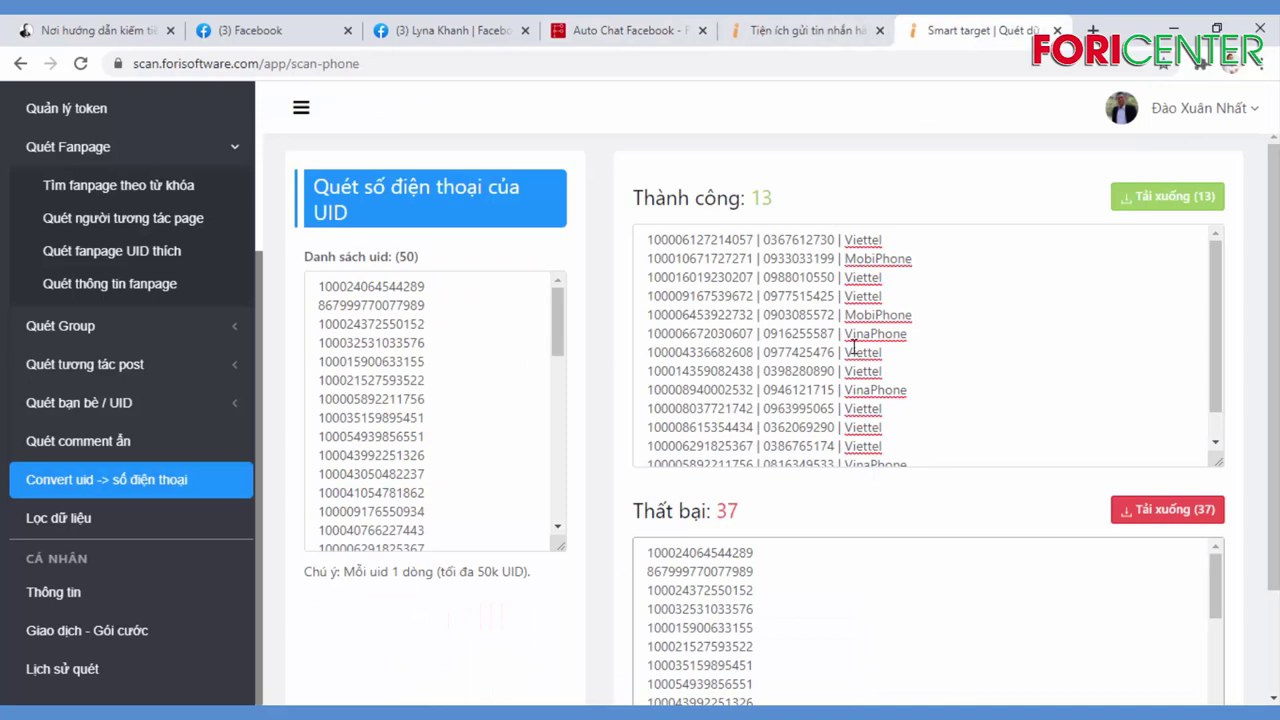
scroll(725, 313, down, 1)
scroll(740, 312, up, 1)
double_click(678, 240)
right_click(678, 240)
click(712, 277)
click(250, 30)
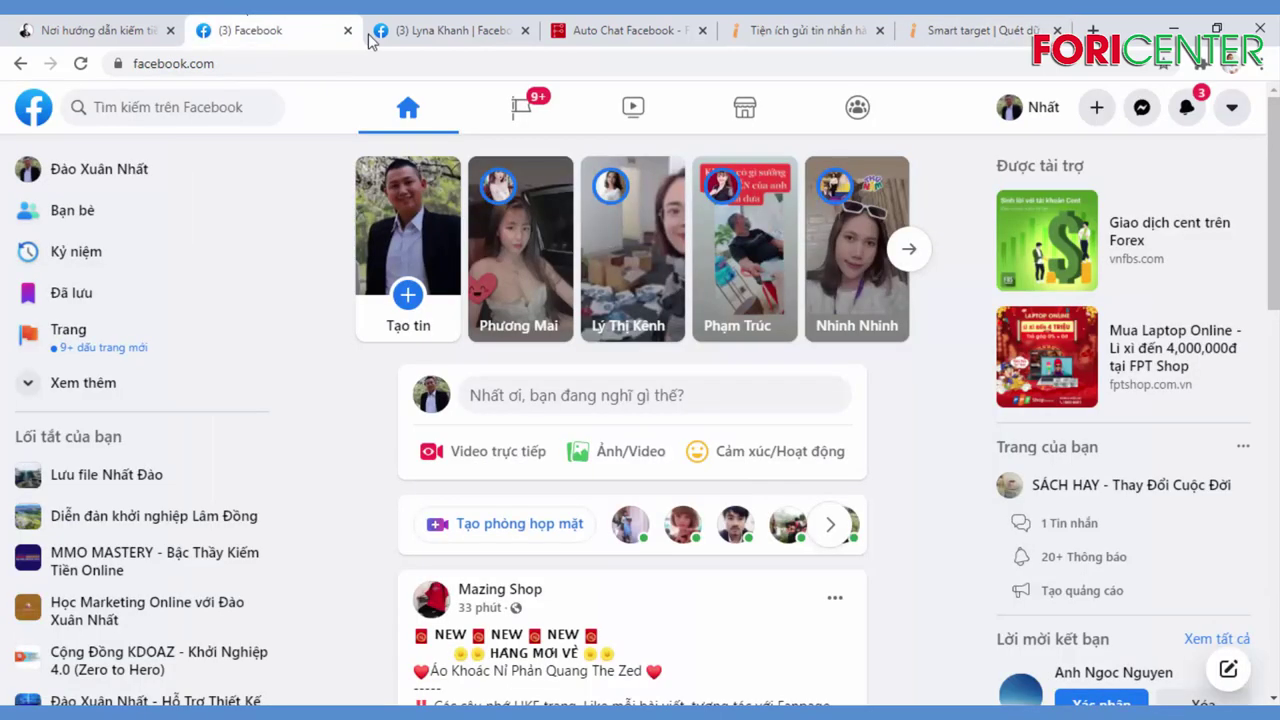
Step: Return to the phone number results and make the Thành công box taller so all matches fit
click(918, 28)
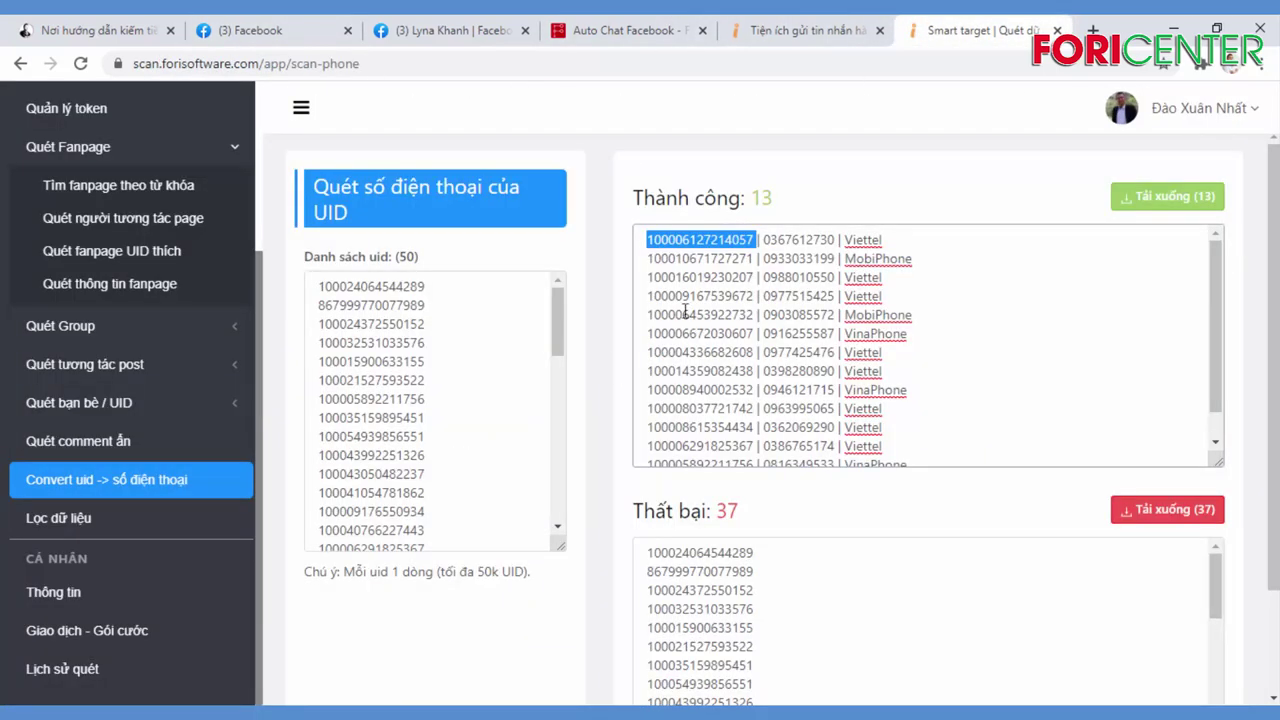
scroll(700, 343, down, 3)
scroll(774, 360, up, 2)
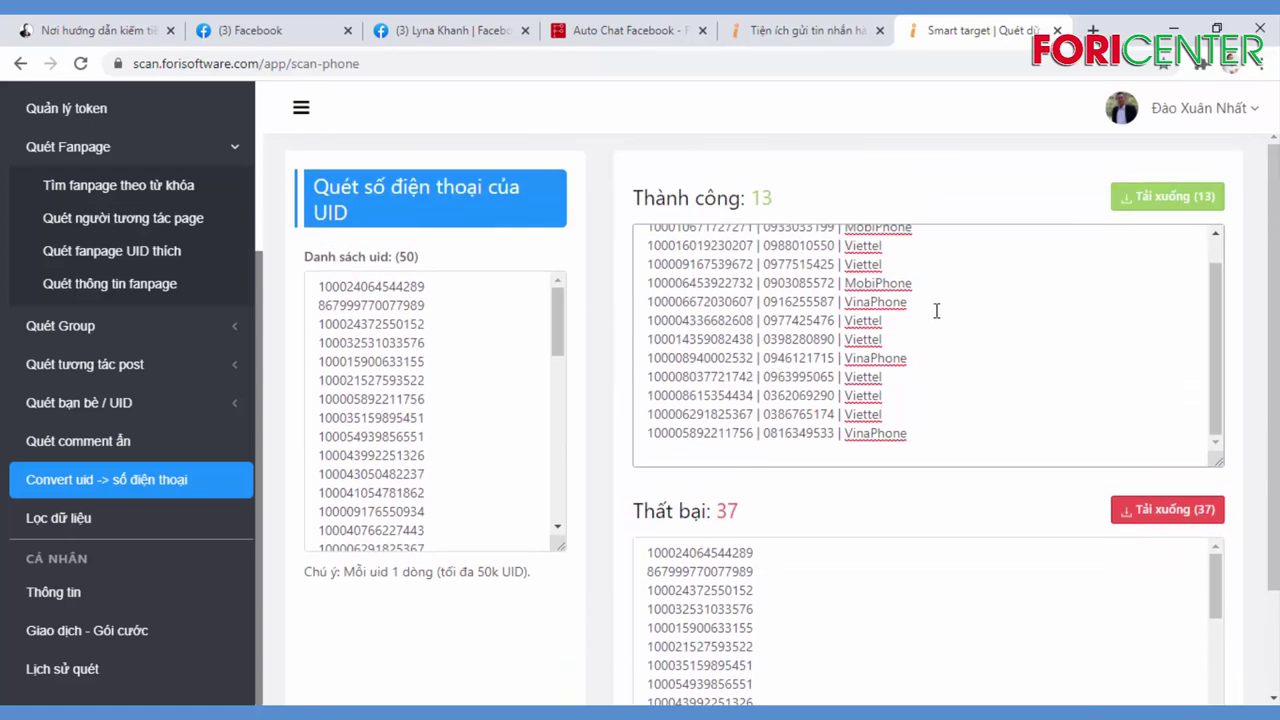
scroll(937, 311, up, 2)
drag(1216, 462, 1218, 556)
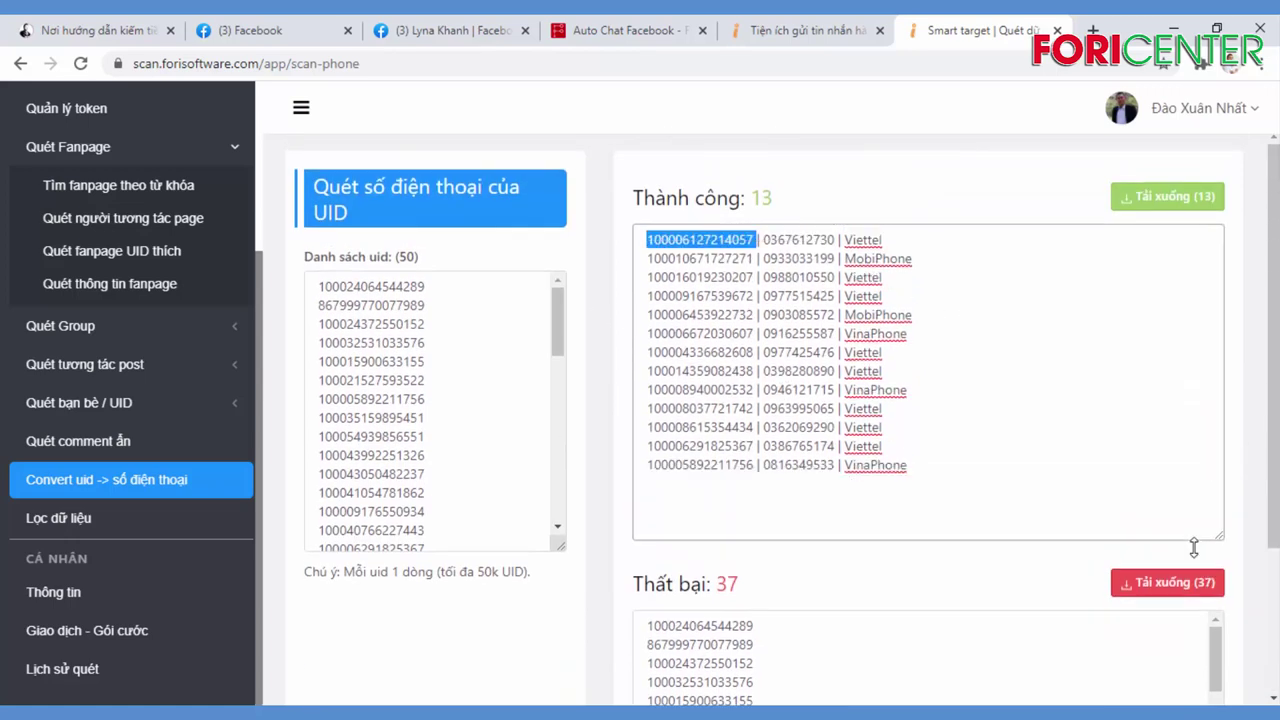